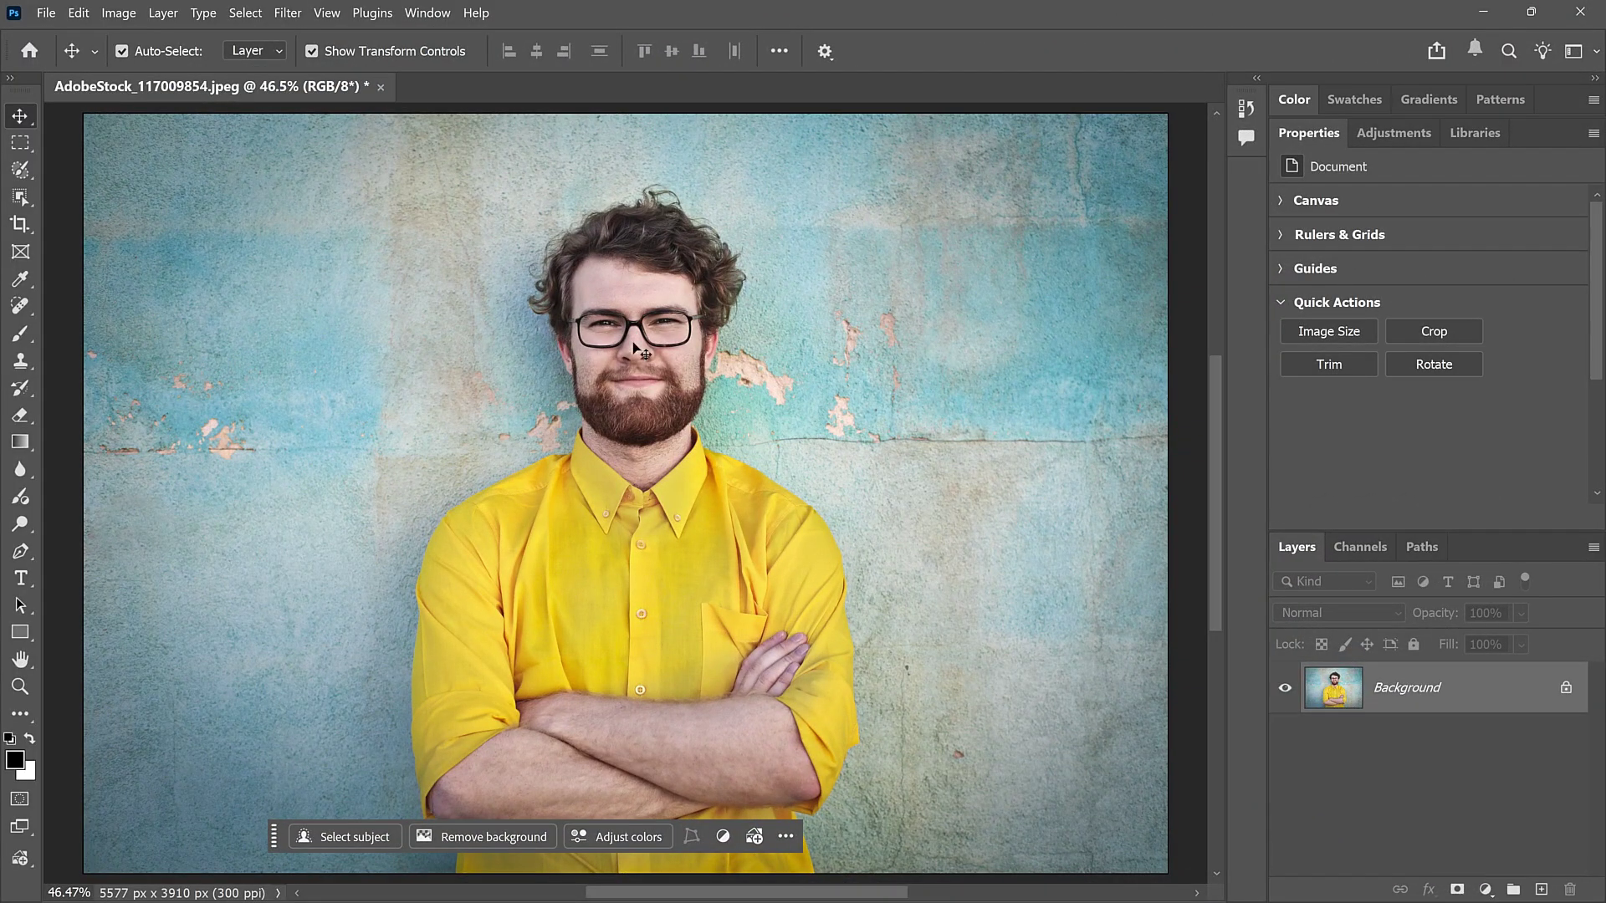
# Make a rectangular selection around the man's head and shoulders, from above the hair to the upper chest.
pyautogui.press('ctrl')
pyautogui.scroll(5, 641, 354)
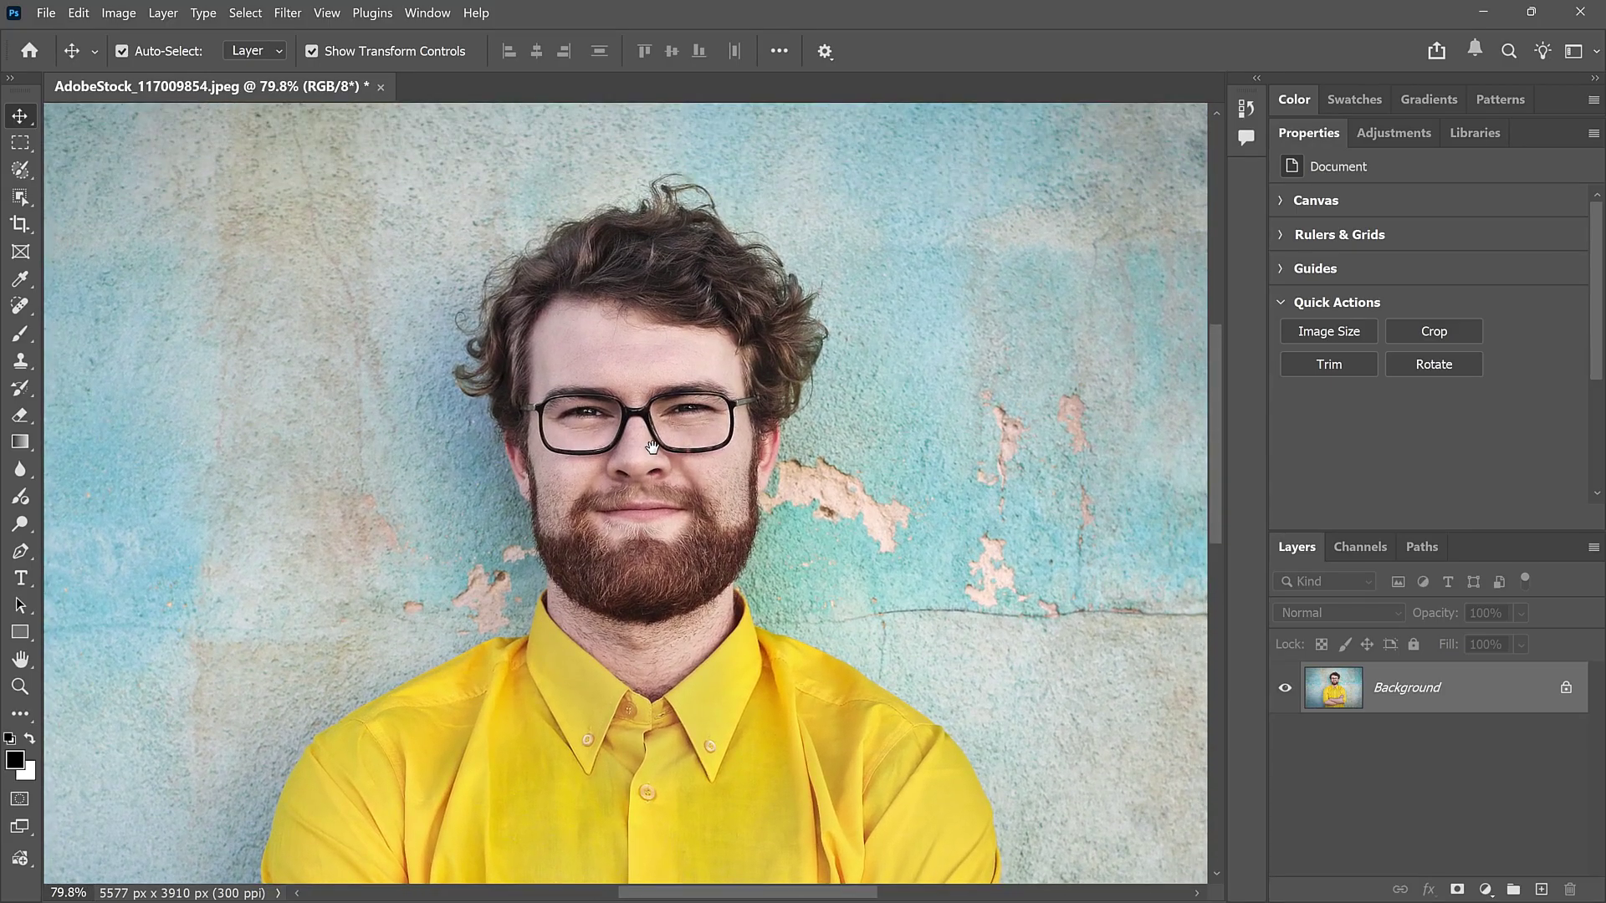
pyautogui.moveTo(653, 447); pyautogui.dragTo(649, 421)
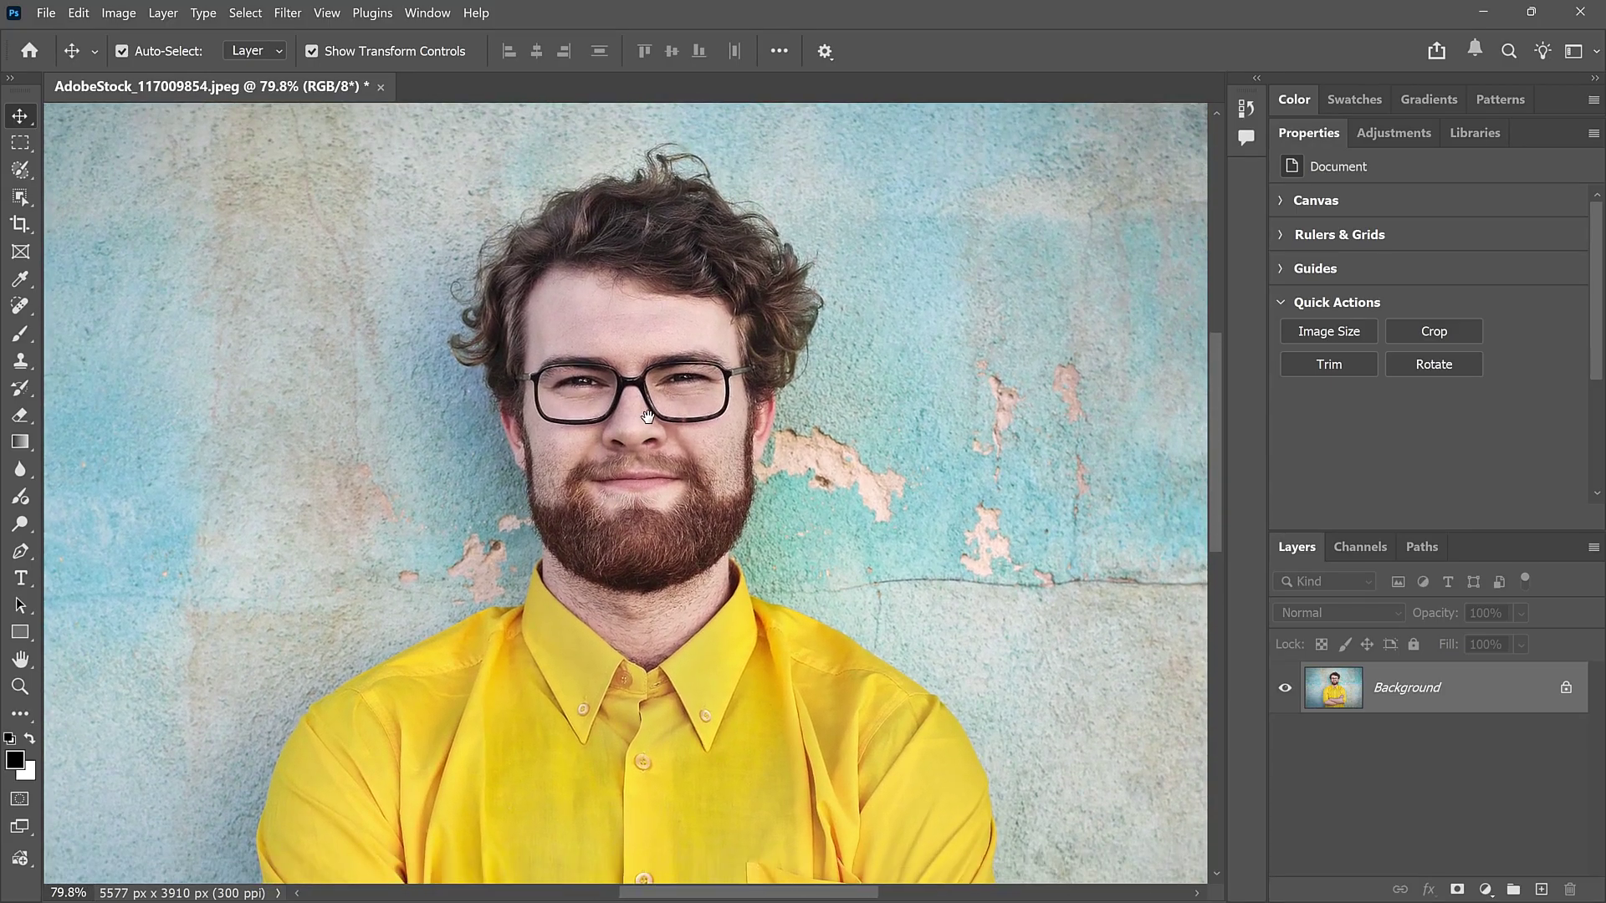
pyautogui.click(28, 146)
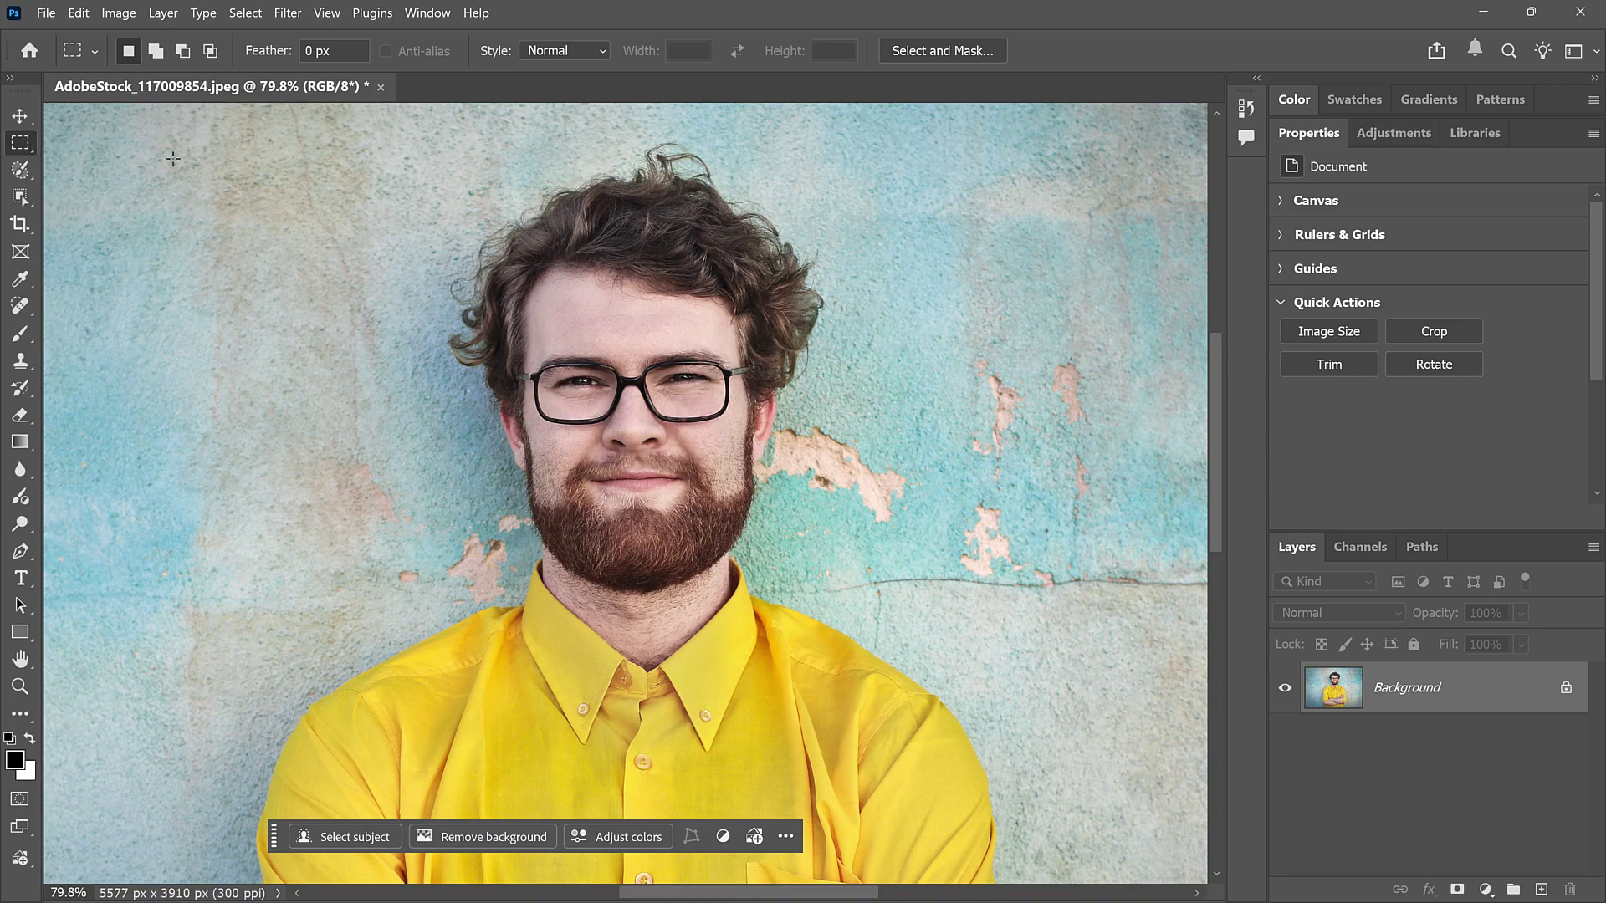
pyautogui.moveTo(333, 115); pyautogui.dragTo(919, 744)
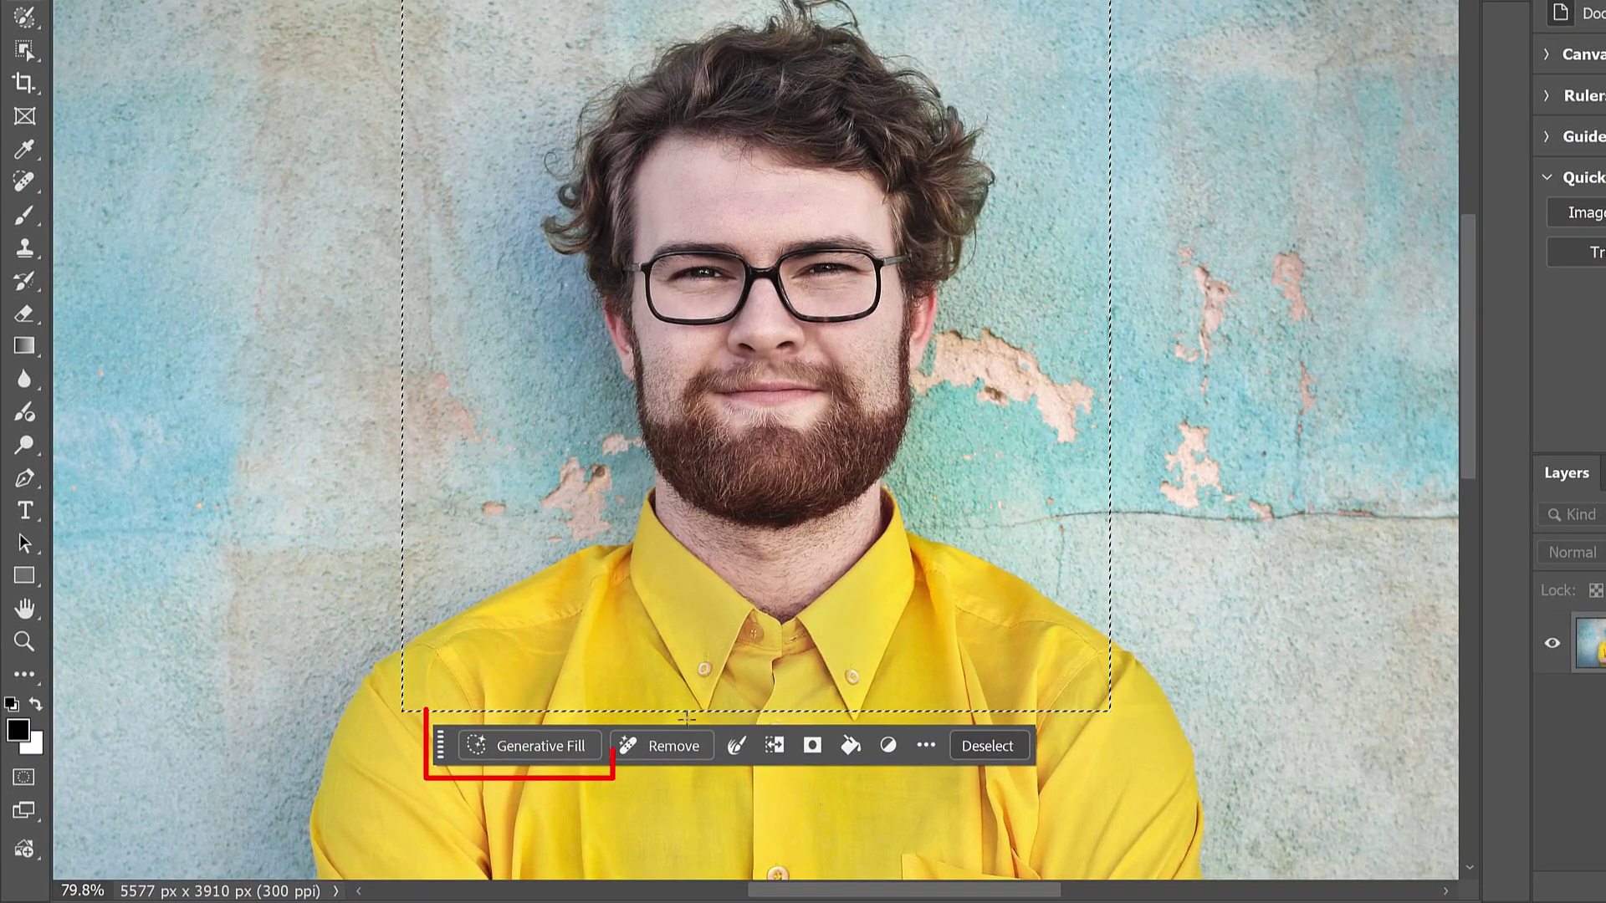
# Run Generative Fill on the selection with the Gemini 2.5 (Nano Banana) model and the prompt "replace the man's glasses with oversized yellow sunglasses".
pyautogui.click(590, 745)
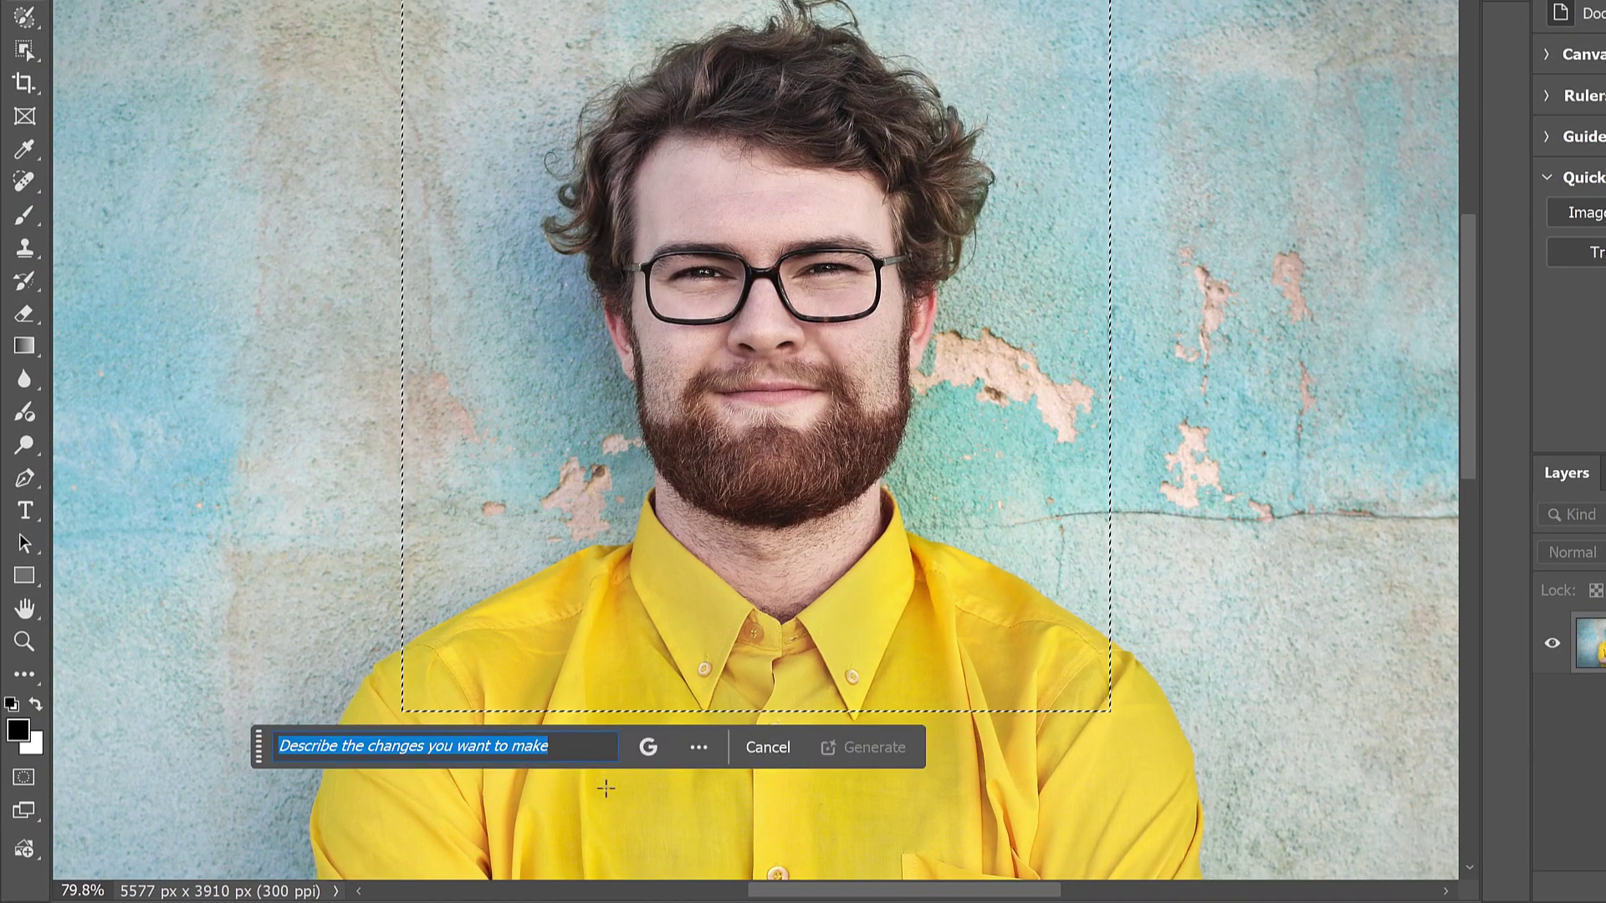
pyautogui.write('r')
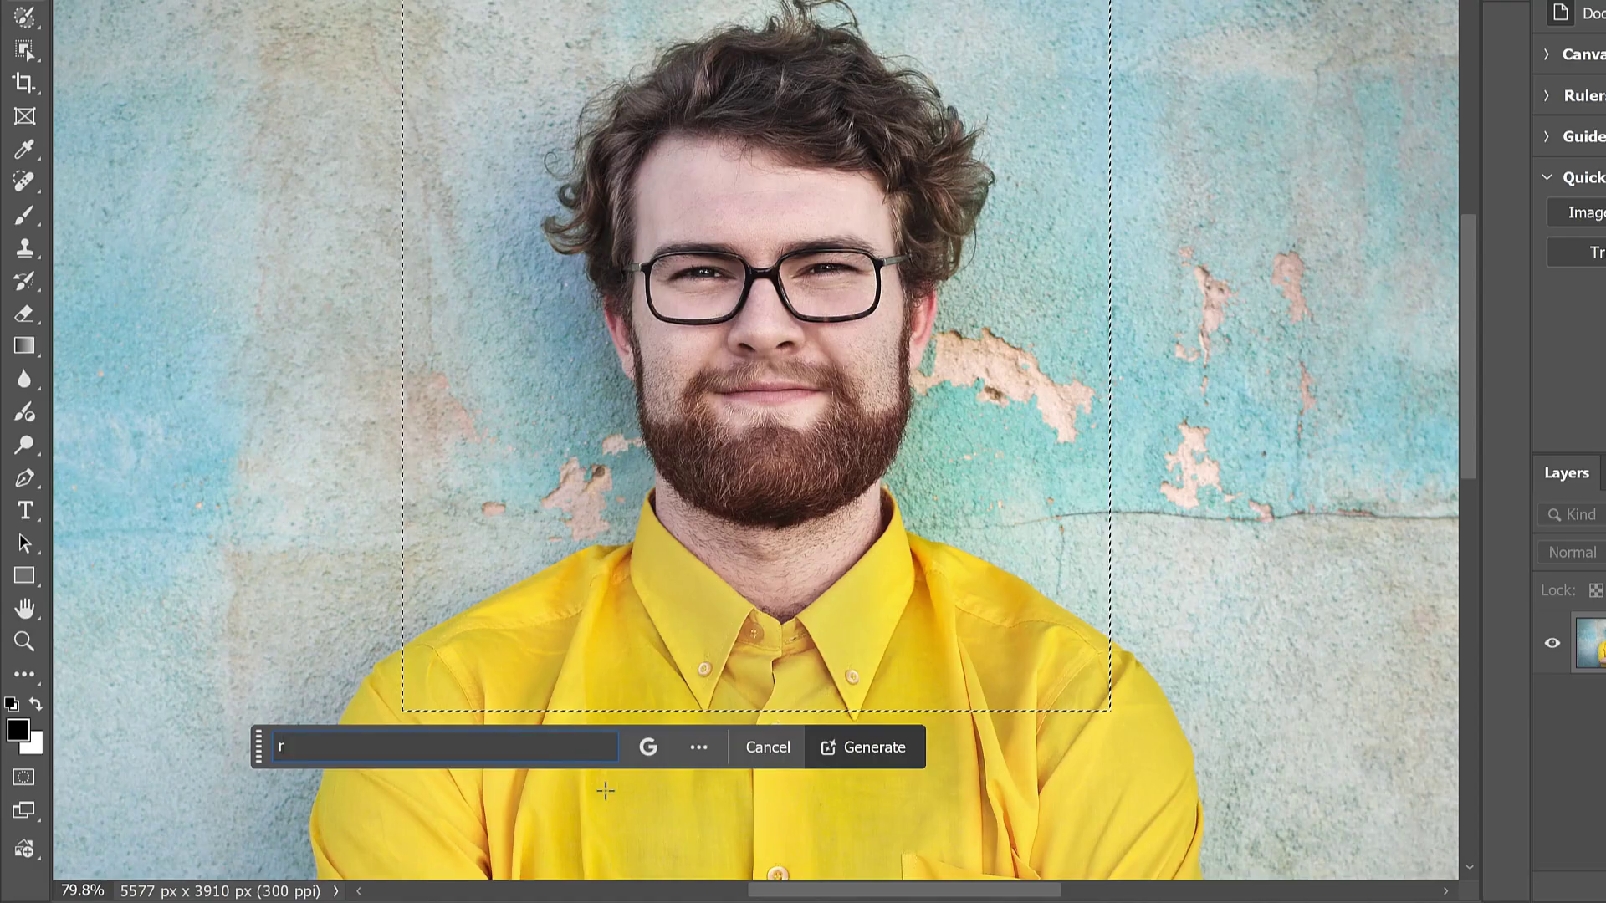
pyautogui.write("eplace the man's glasses with ")
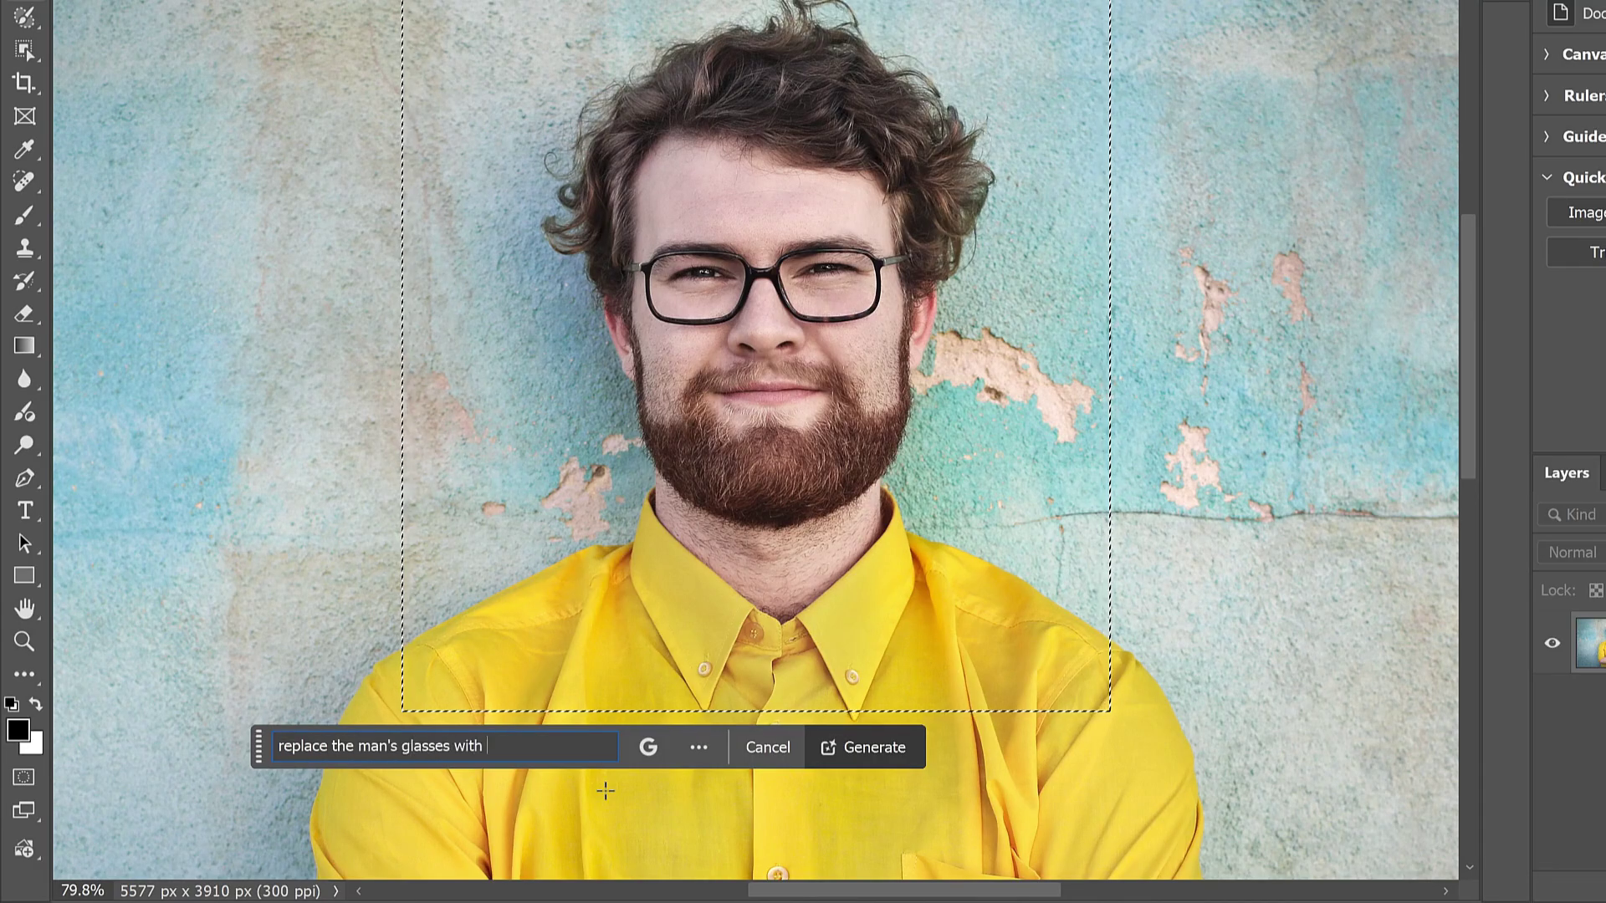
pyautogui.write('oversized yellow sunglas')
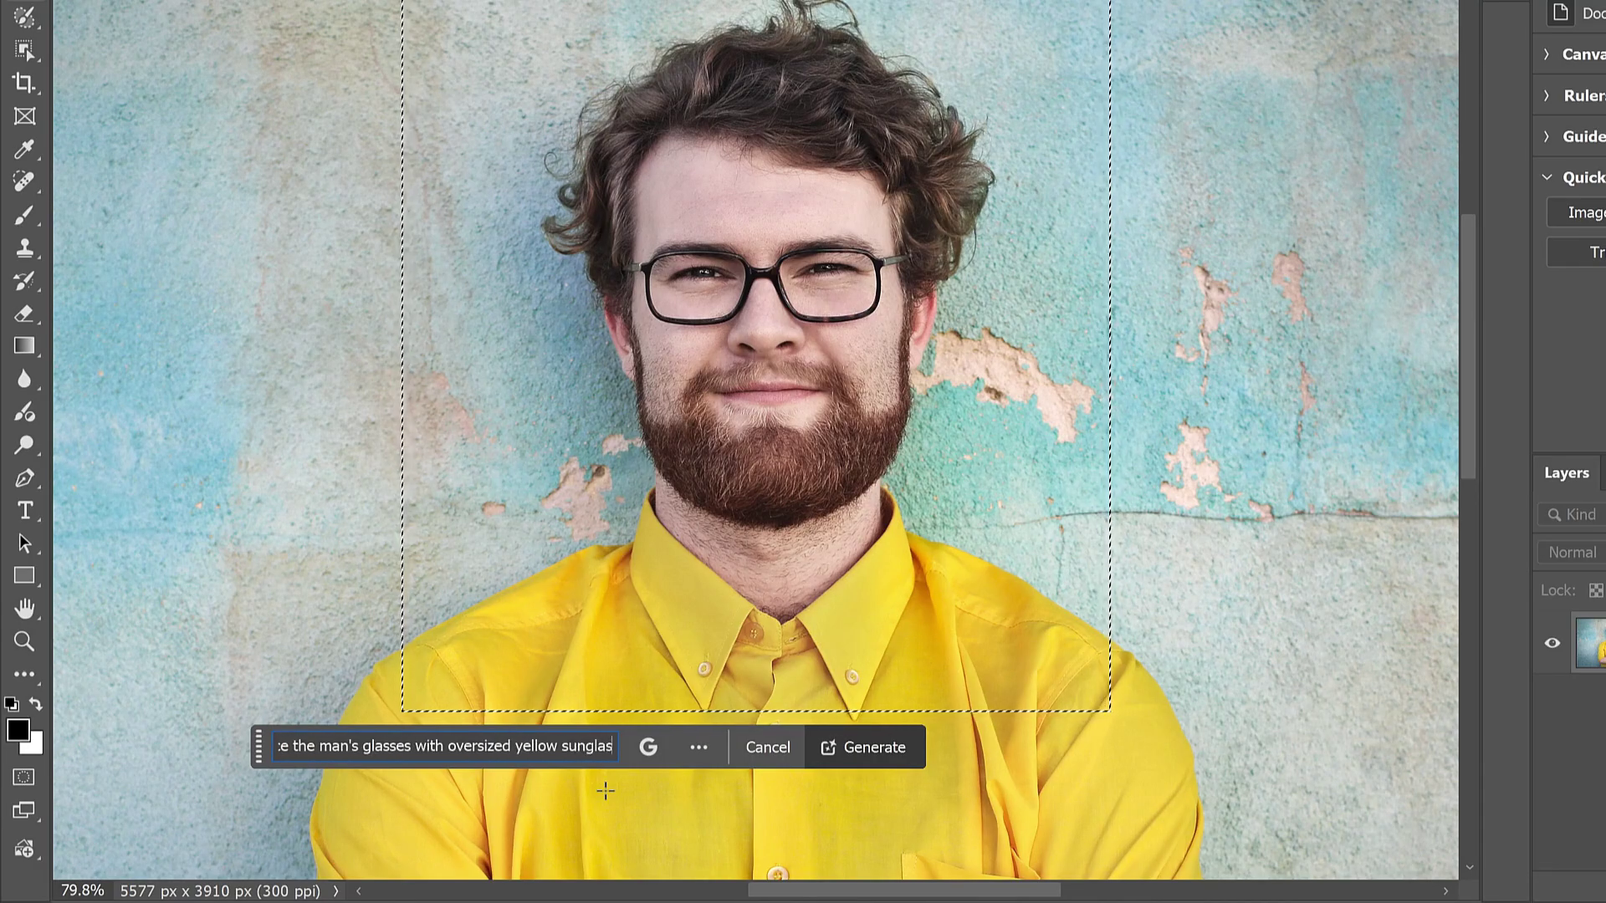
pyautogui.write('ses')
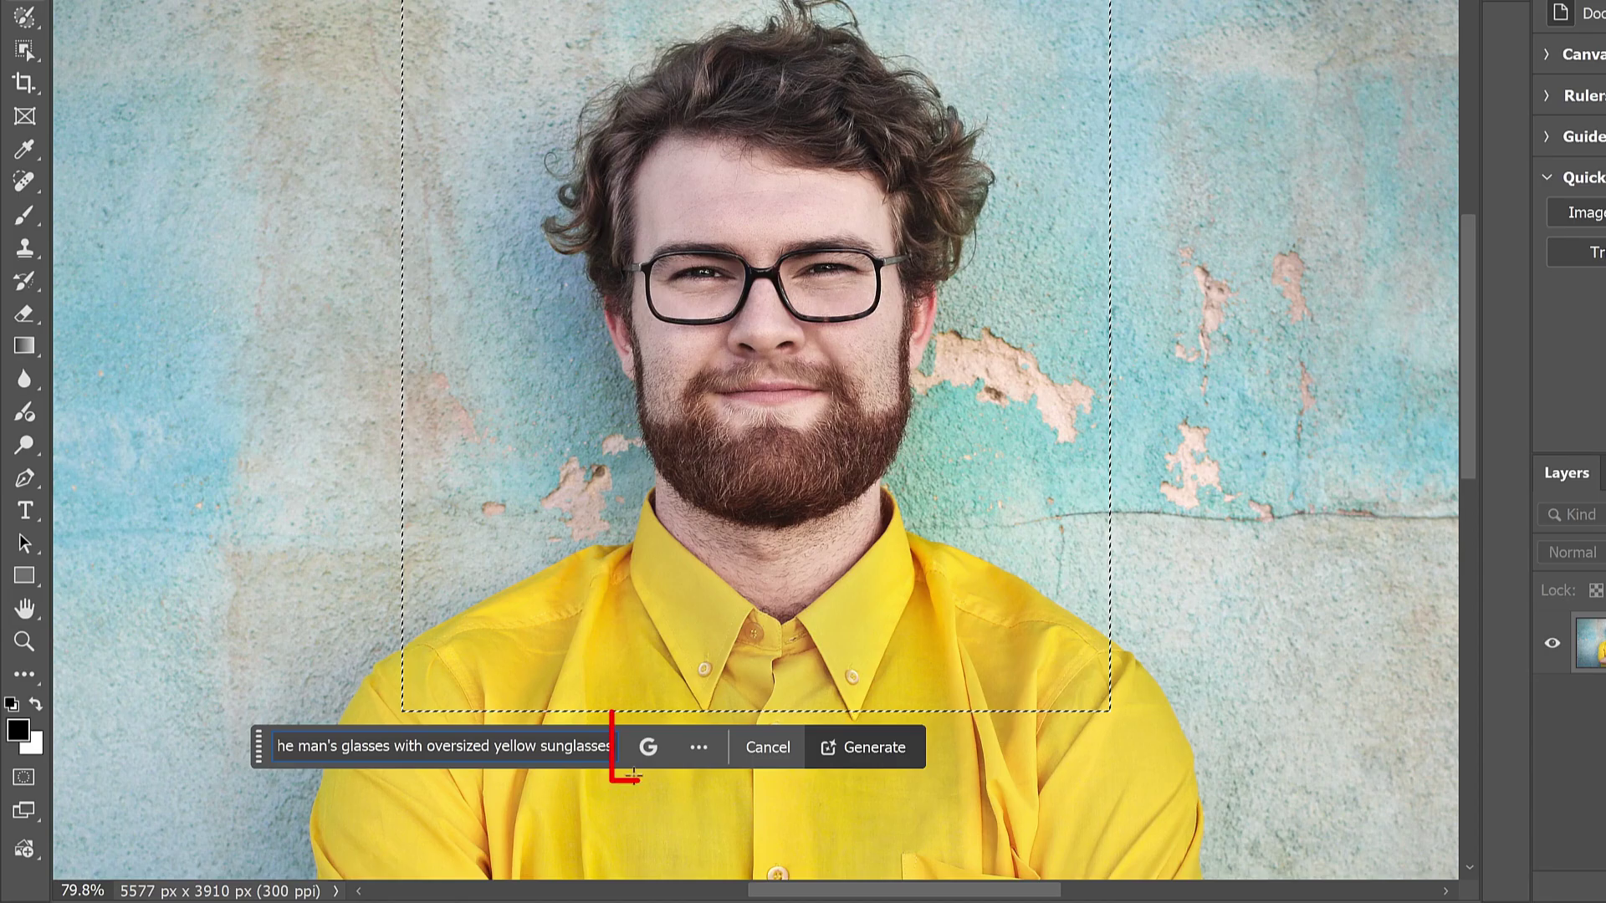
pyautogui.click(660, 755)
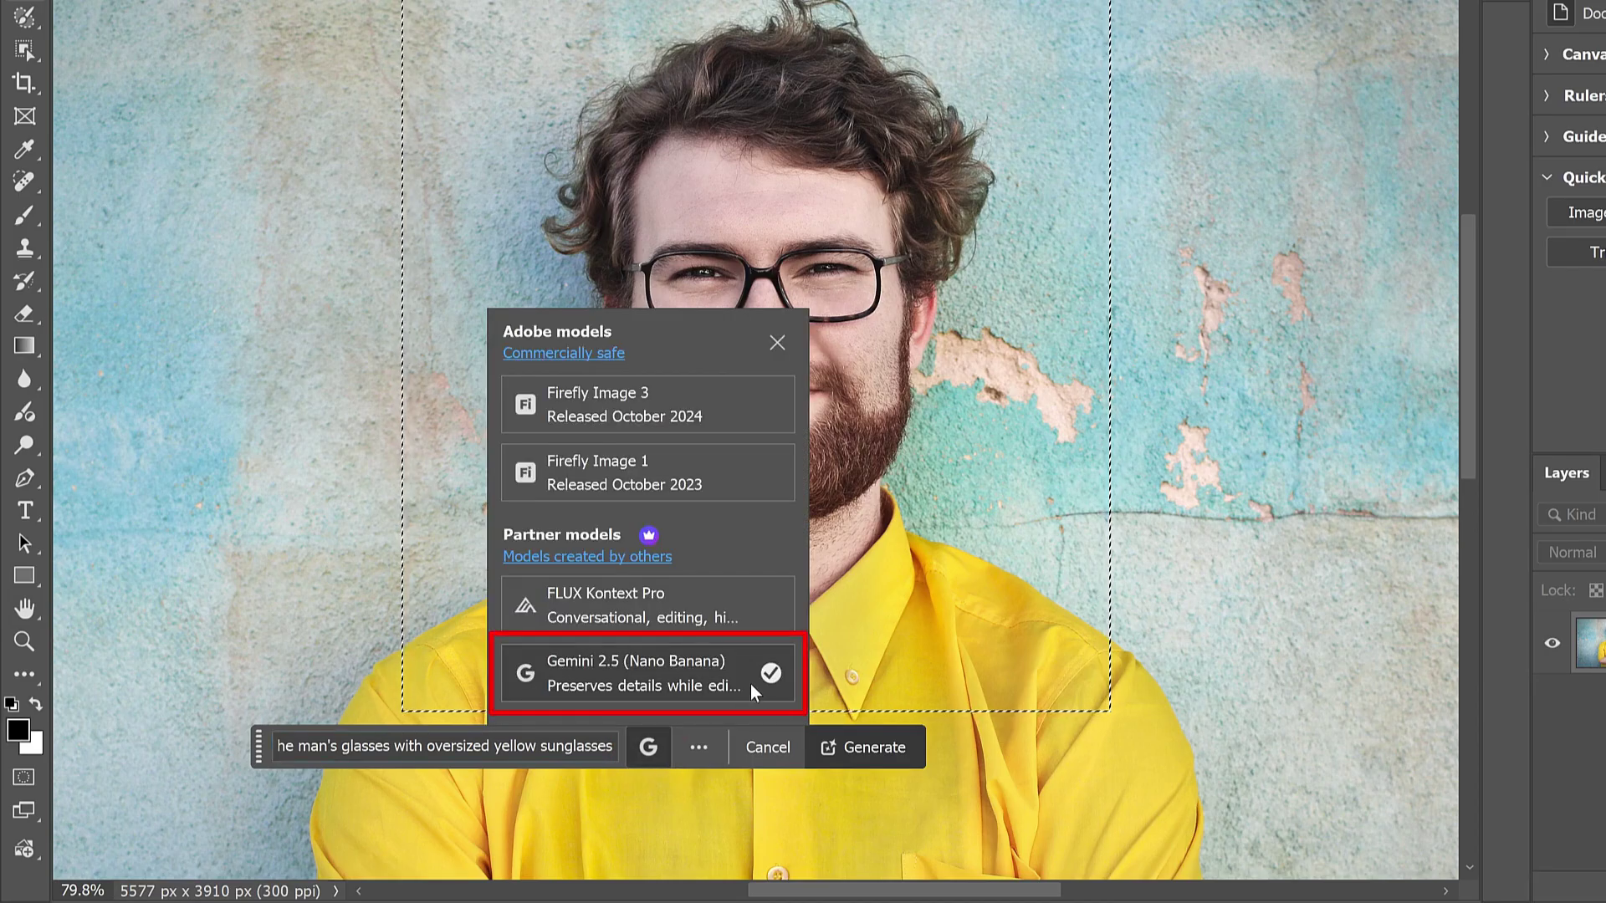
pyautogui.click(663, 748)
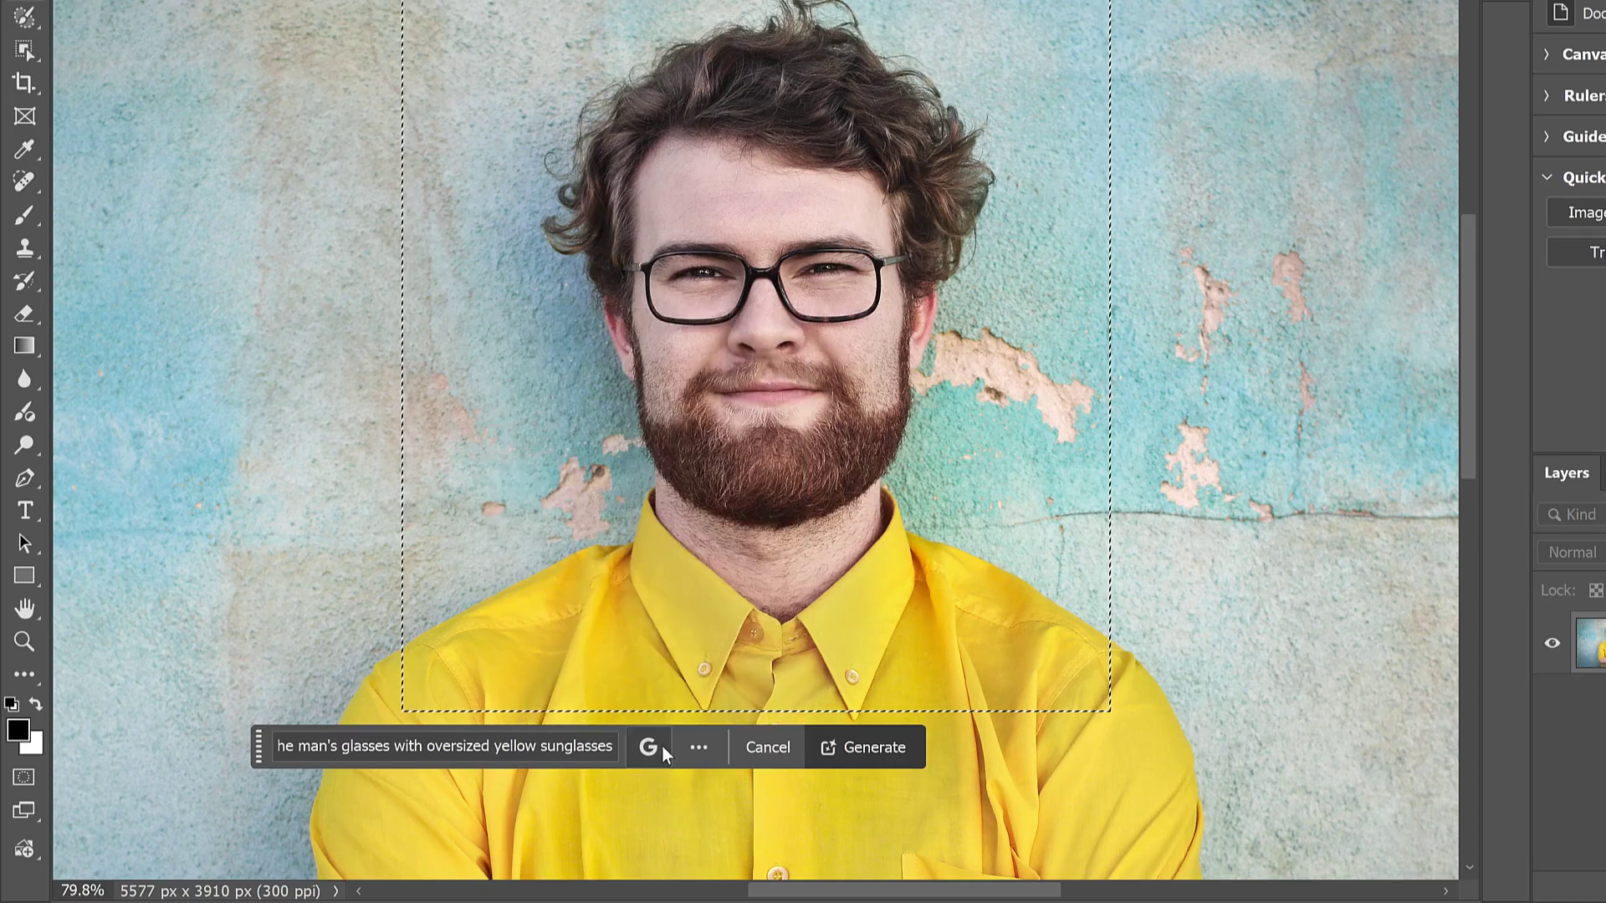
pyautogui.click(912, 758)
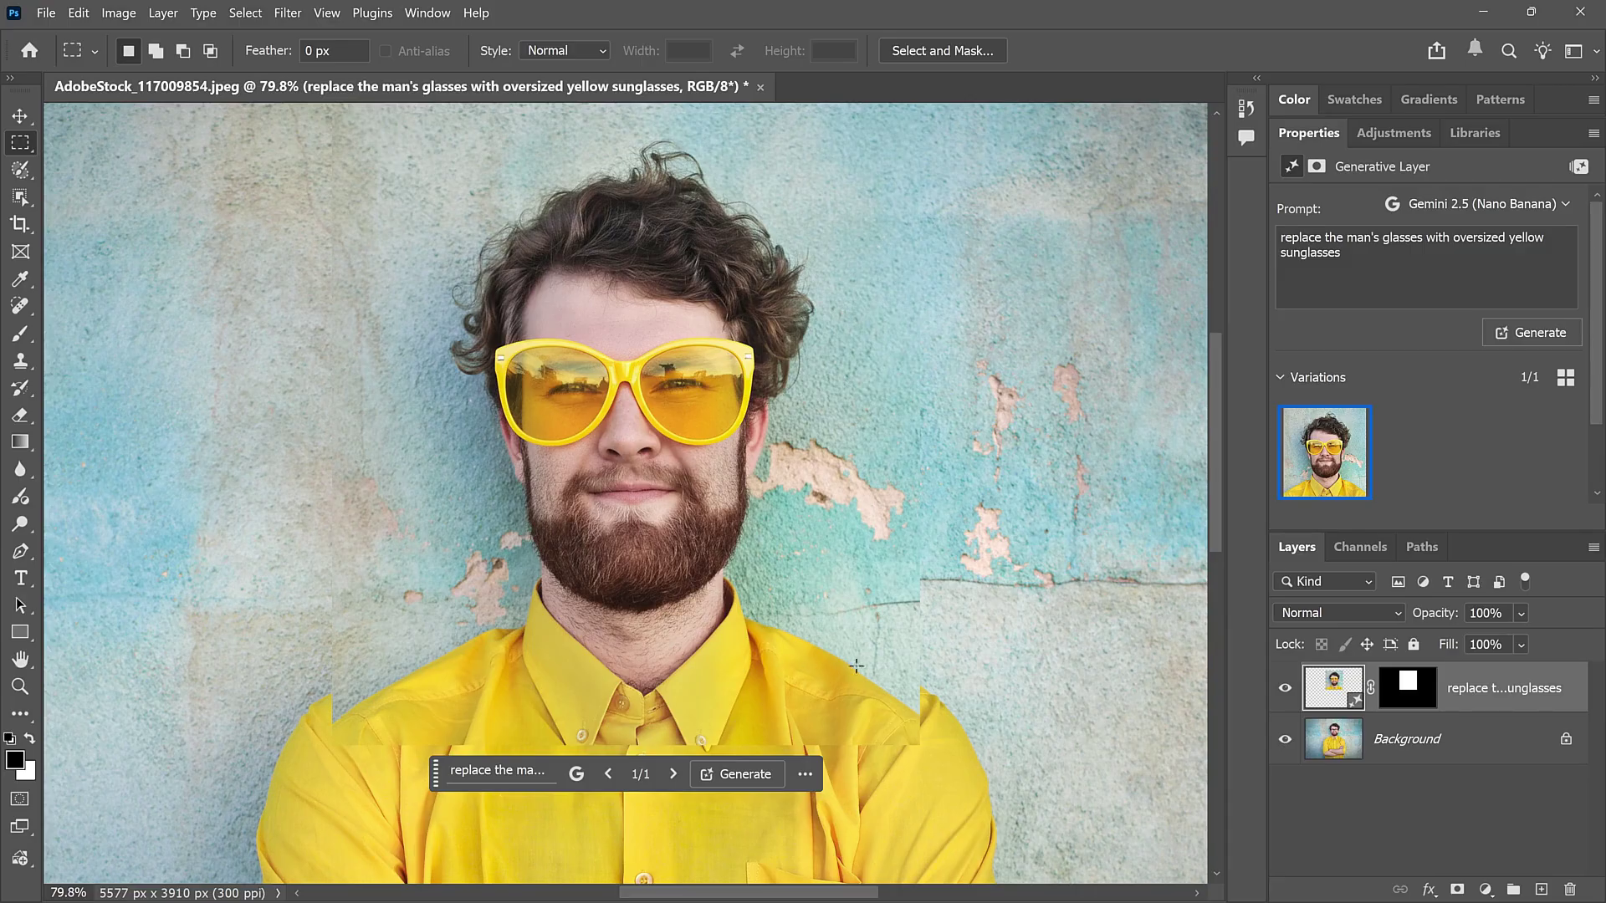
# Compare the generated sunglasses layer with the original photo by toggling the layer's visibility.
pyautogui.click(1285, 691)
pyautogui.click(1286, 691)
pyautogui.click(1285, 691)
pyautogui.click(1285, 691)
pyautogui.click(1286, 689)
pyautogui.click(1286, 691)
pyautogui.click(1286, 691)
pyautogui.click(1286, 691)
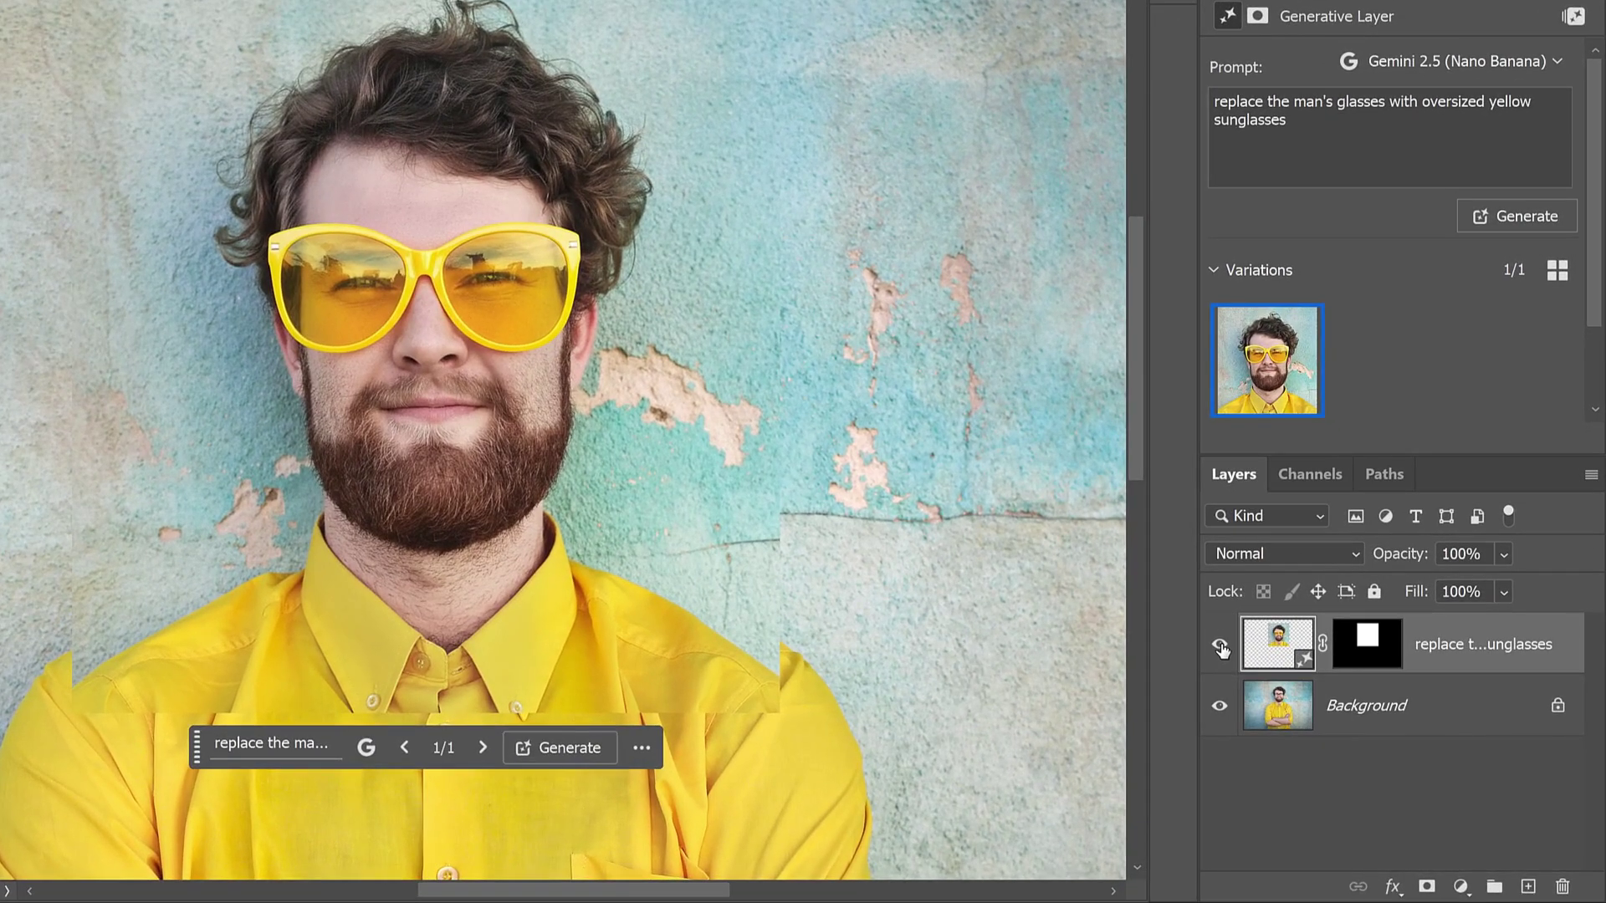
# Set the generated layer's blend mode to Difference and shift it with Free Transform to line up with the background face.
pyautogui.click(1312, 550)
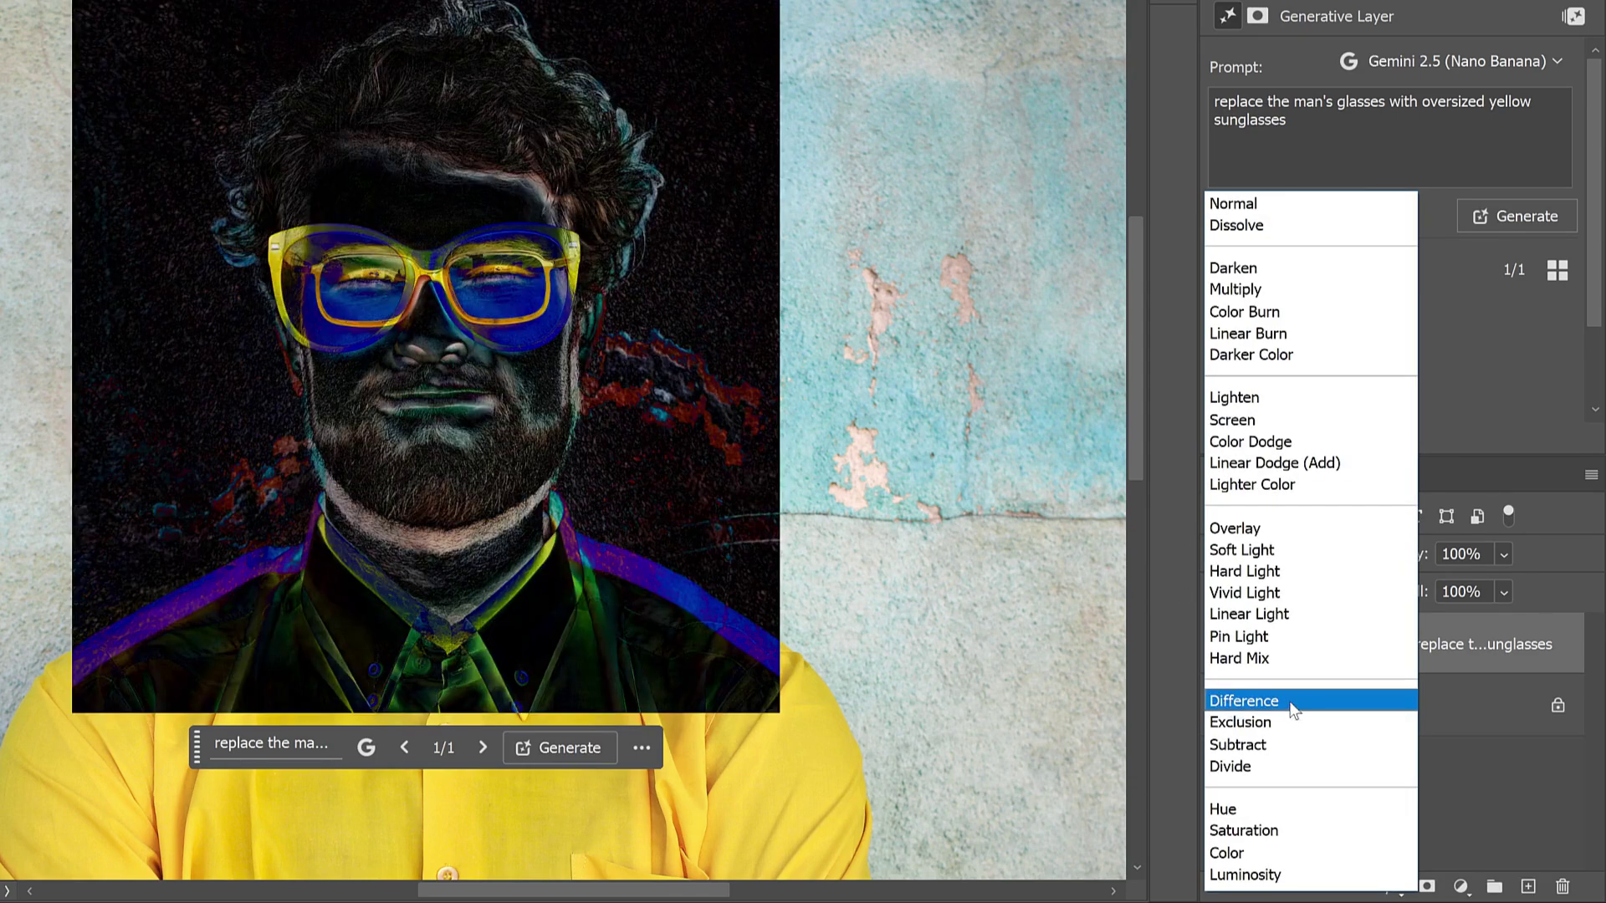
pyautogui.click(1213, 707)
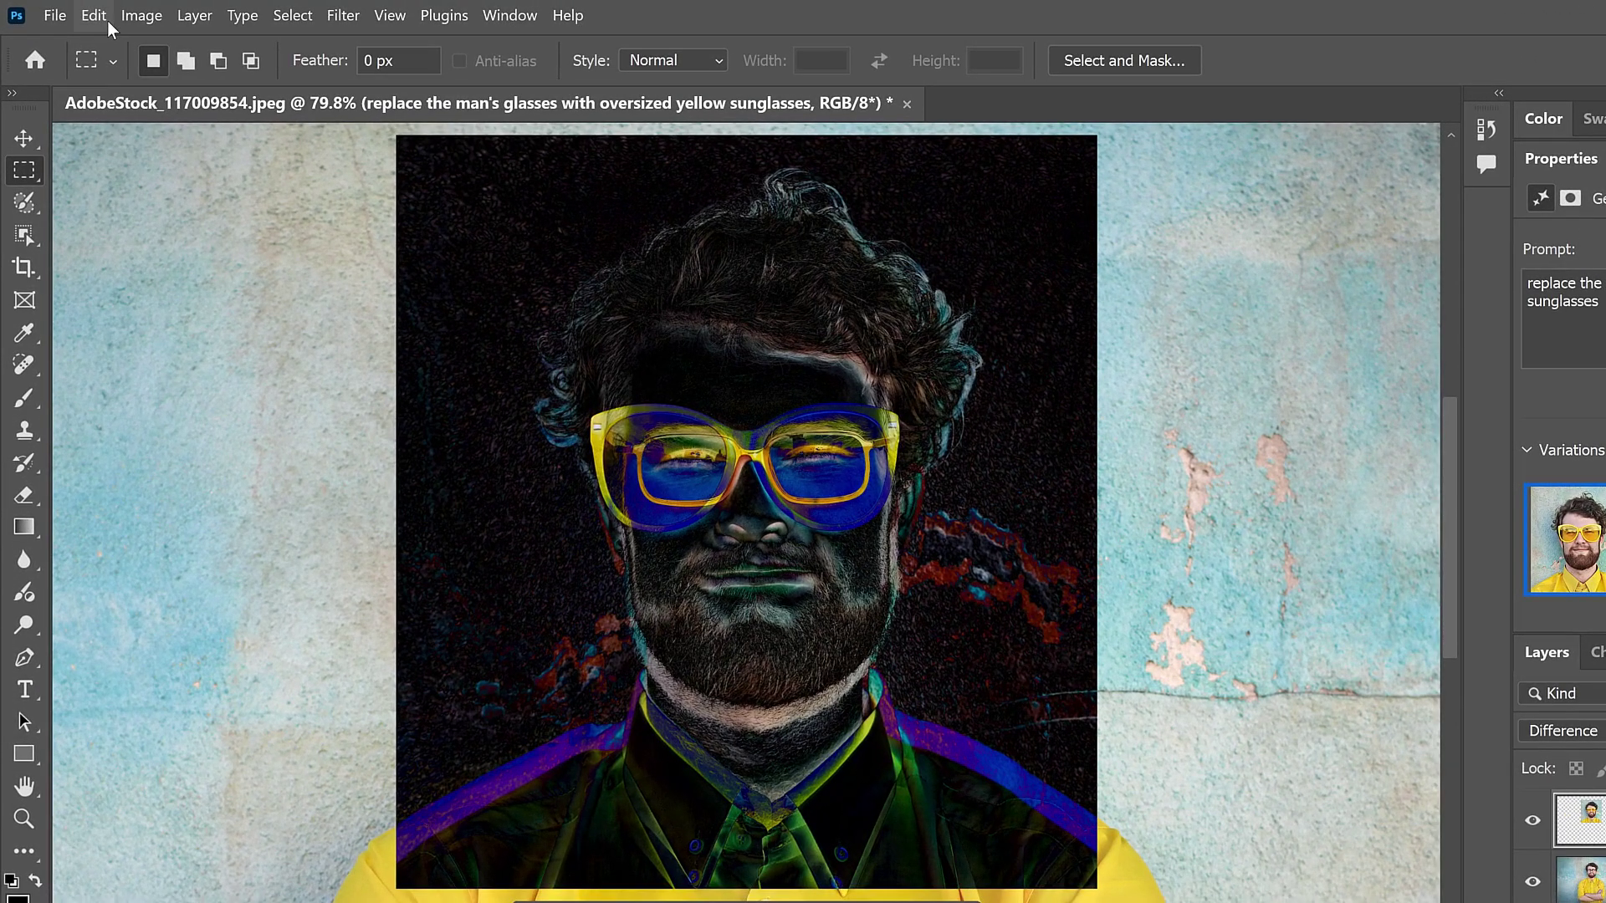
pyautogui.click(107, 20)
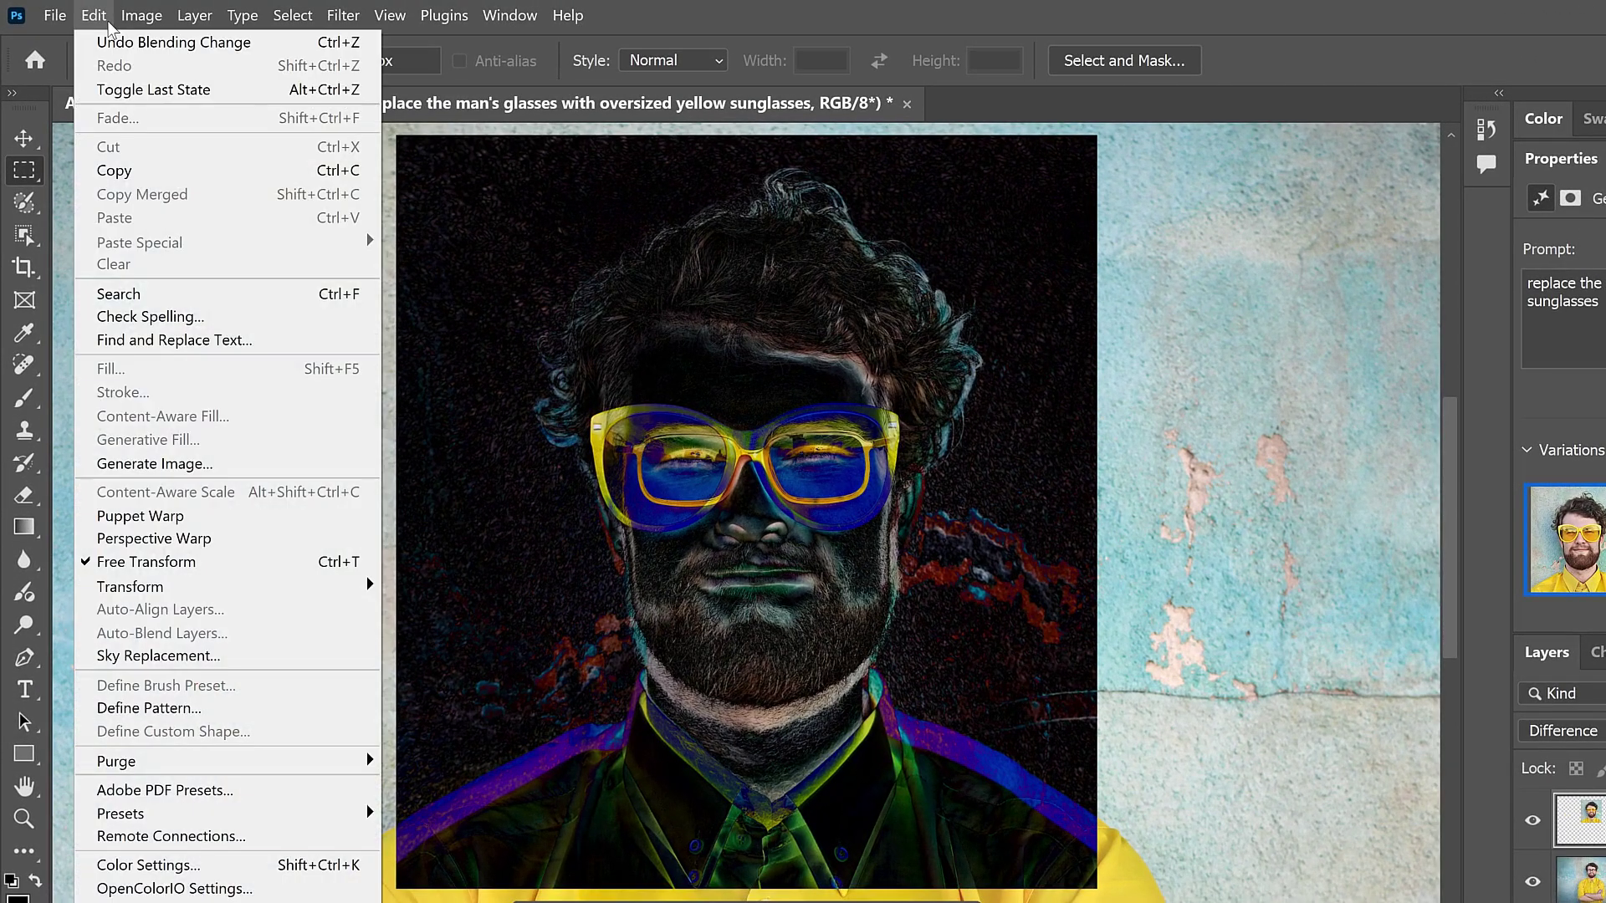
pyautogui.click(227, 563)
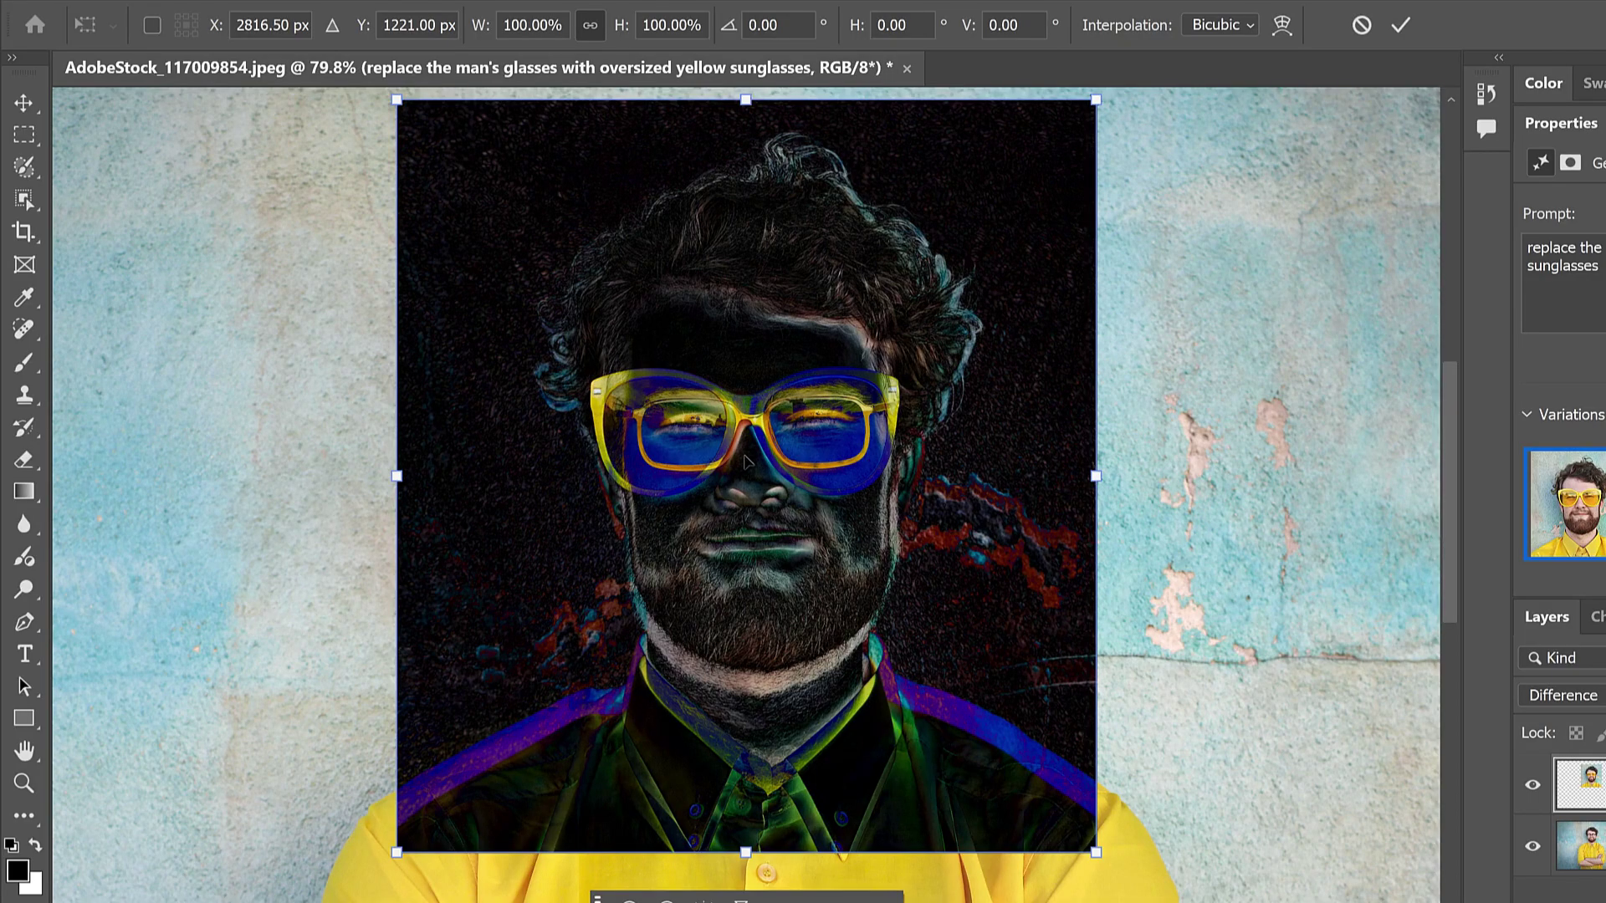
pyautogui.moveTo(747, 461); pyautogui.dragTo(757, 454)
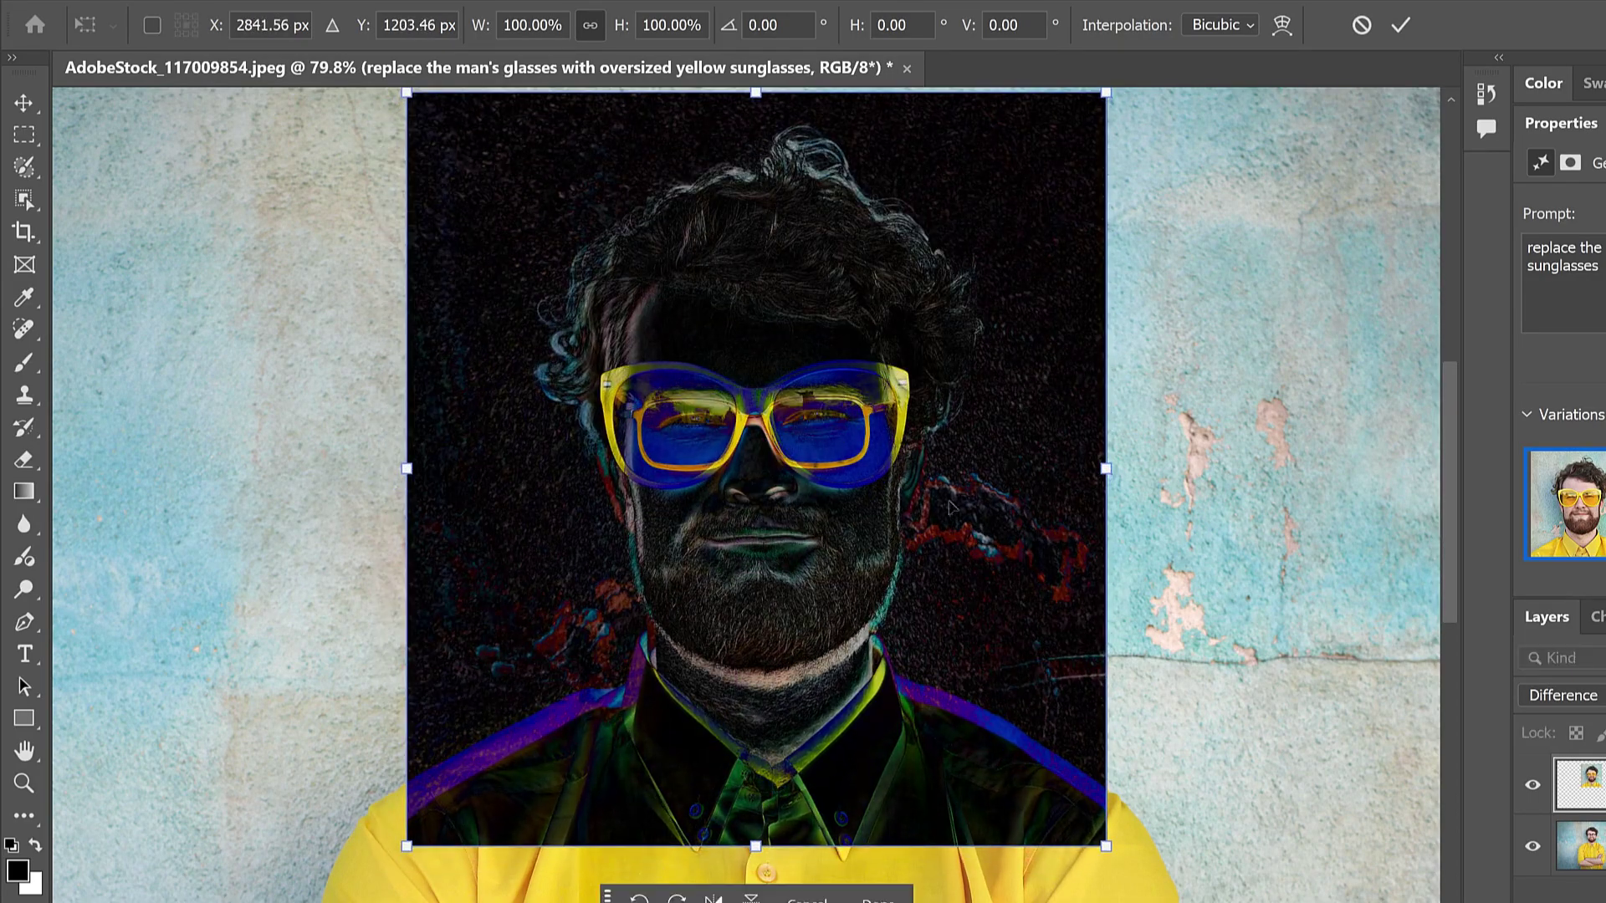
# Stretch the generated layer's edges to about 100.45% width and 97.31% height to match the background, and apply the transform.
pyautogui.moveTo(1106, 468); pyautogui.dragTo(1094, 469)
pyautogui.moveTo(408, 468); pyautogui.dragTo(408, 469)
pyautogui.moveTo(741, 847); pyautogui.dragTo(746, 830)
pyautogui.moveTo(751, 93); pyautogui.dragTo(753, 98)
pyautogui.moveTo(1095, 462); pyautogui.dragTo(1102, 468)
pyautogui.moveTo(405, 466); pyautogui.dragTo(397, 463)
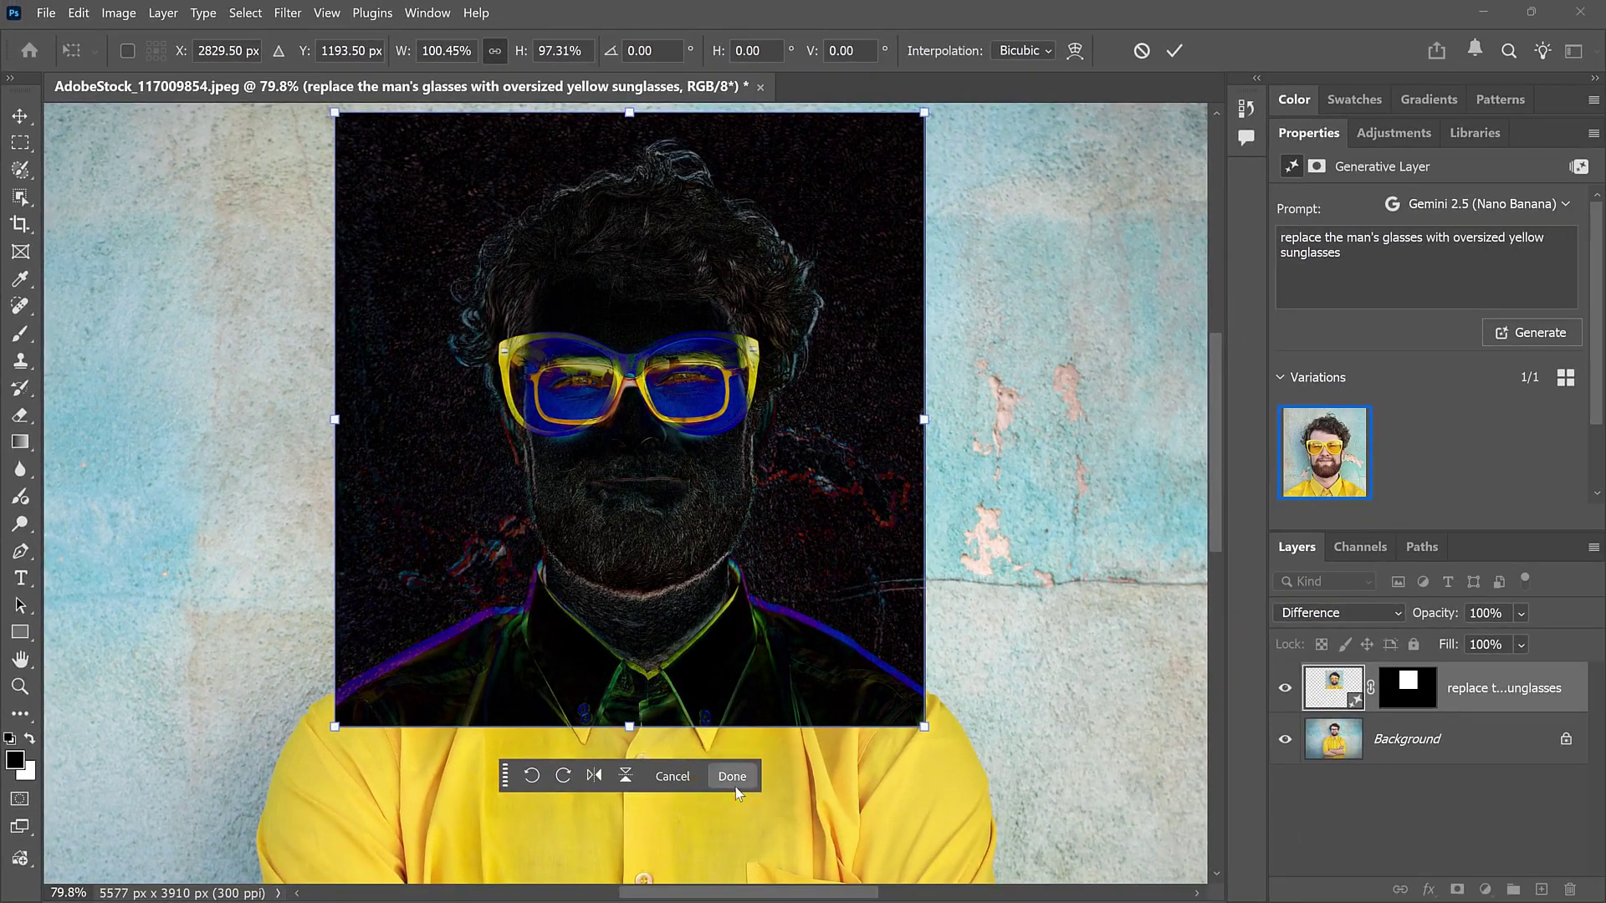
pyautogui.click(732, 777)
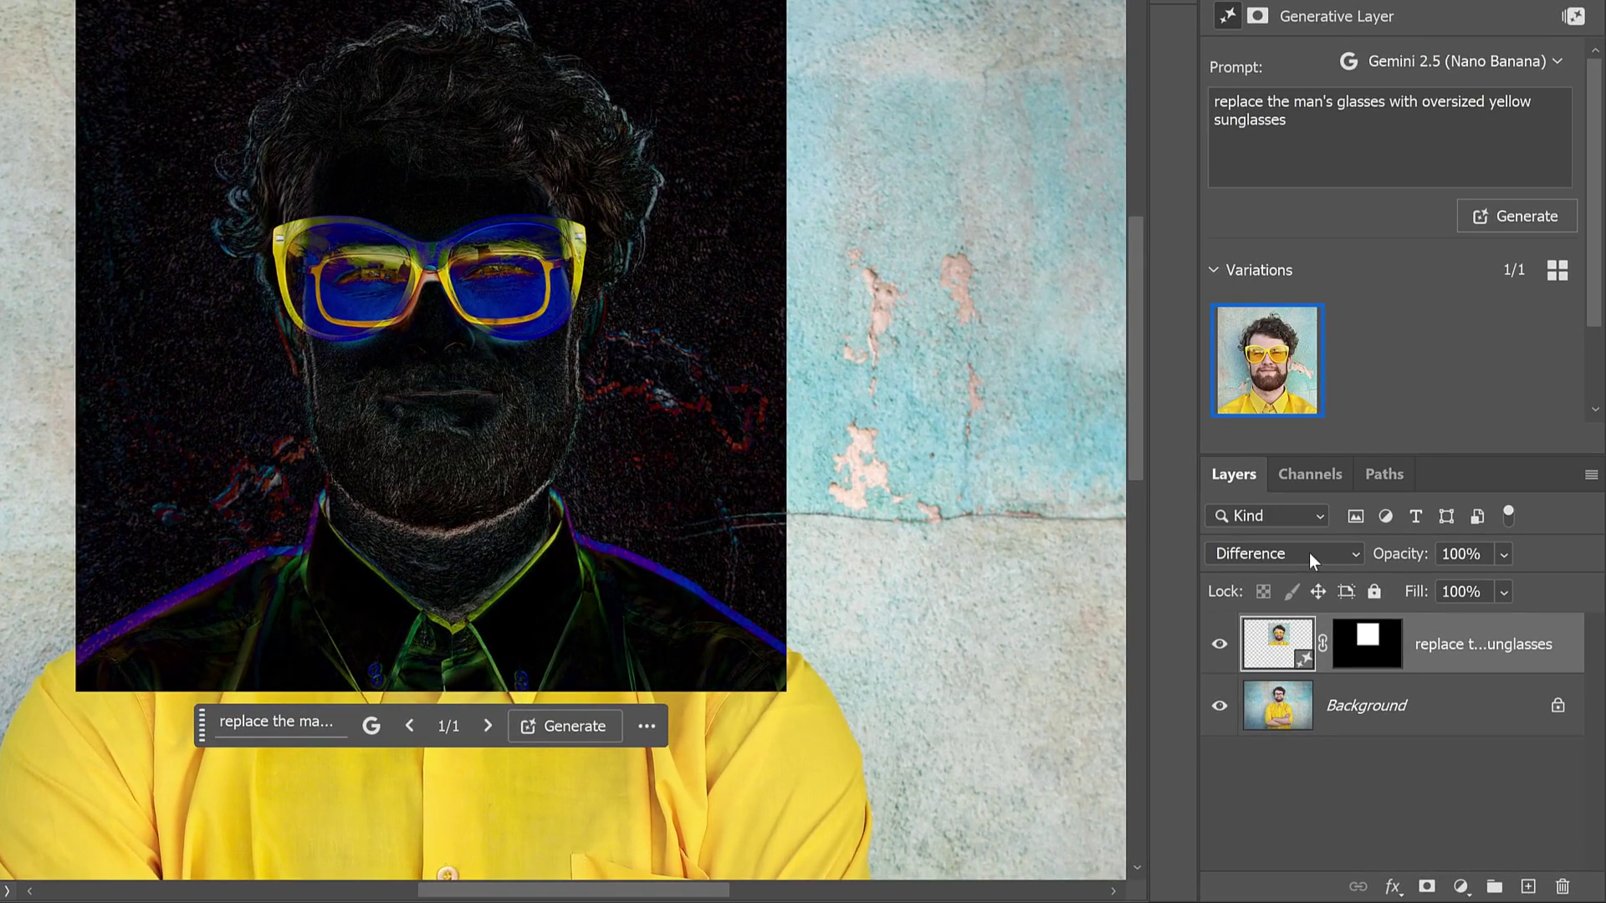
# Return the generated layer's blend mode to Normal and toggle its visibility to compare the alignment with the original.
pyautogui.click(1357, 613)
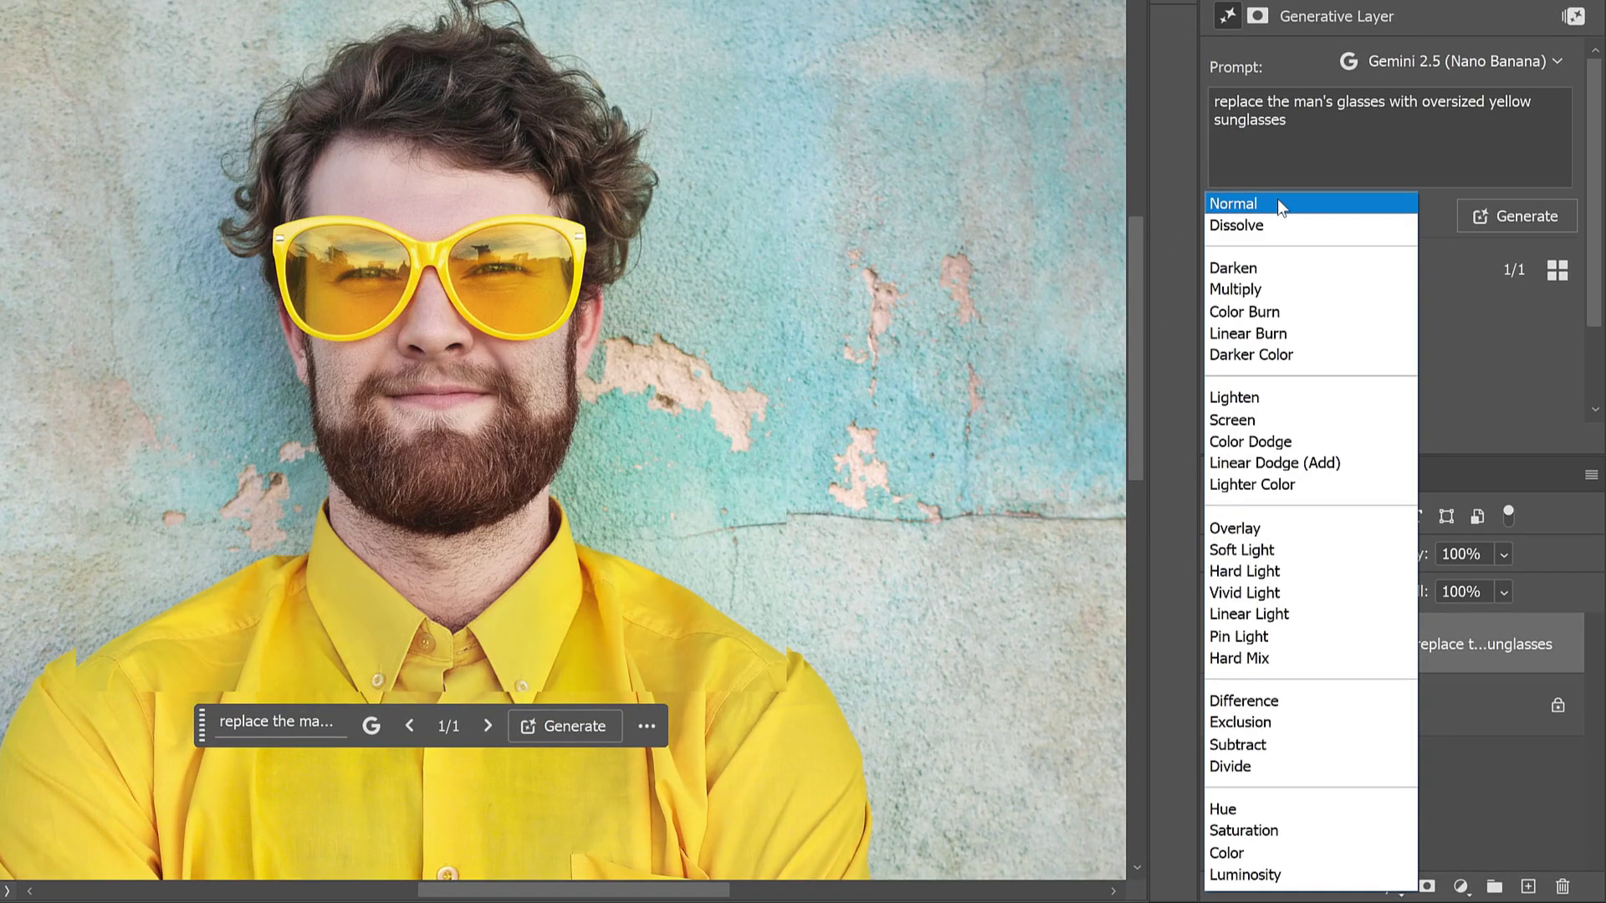
pyautogui.click(1277, 203)
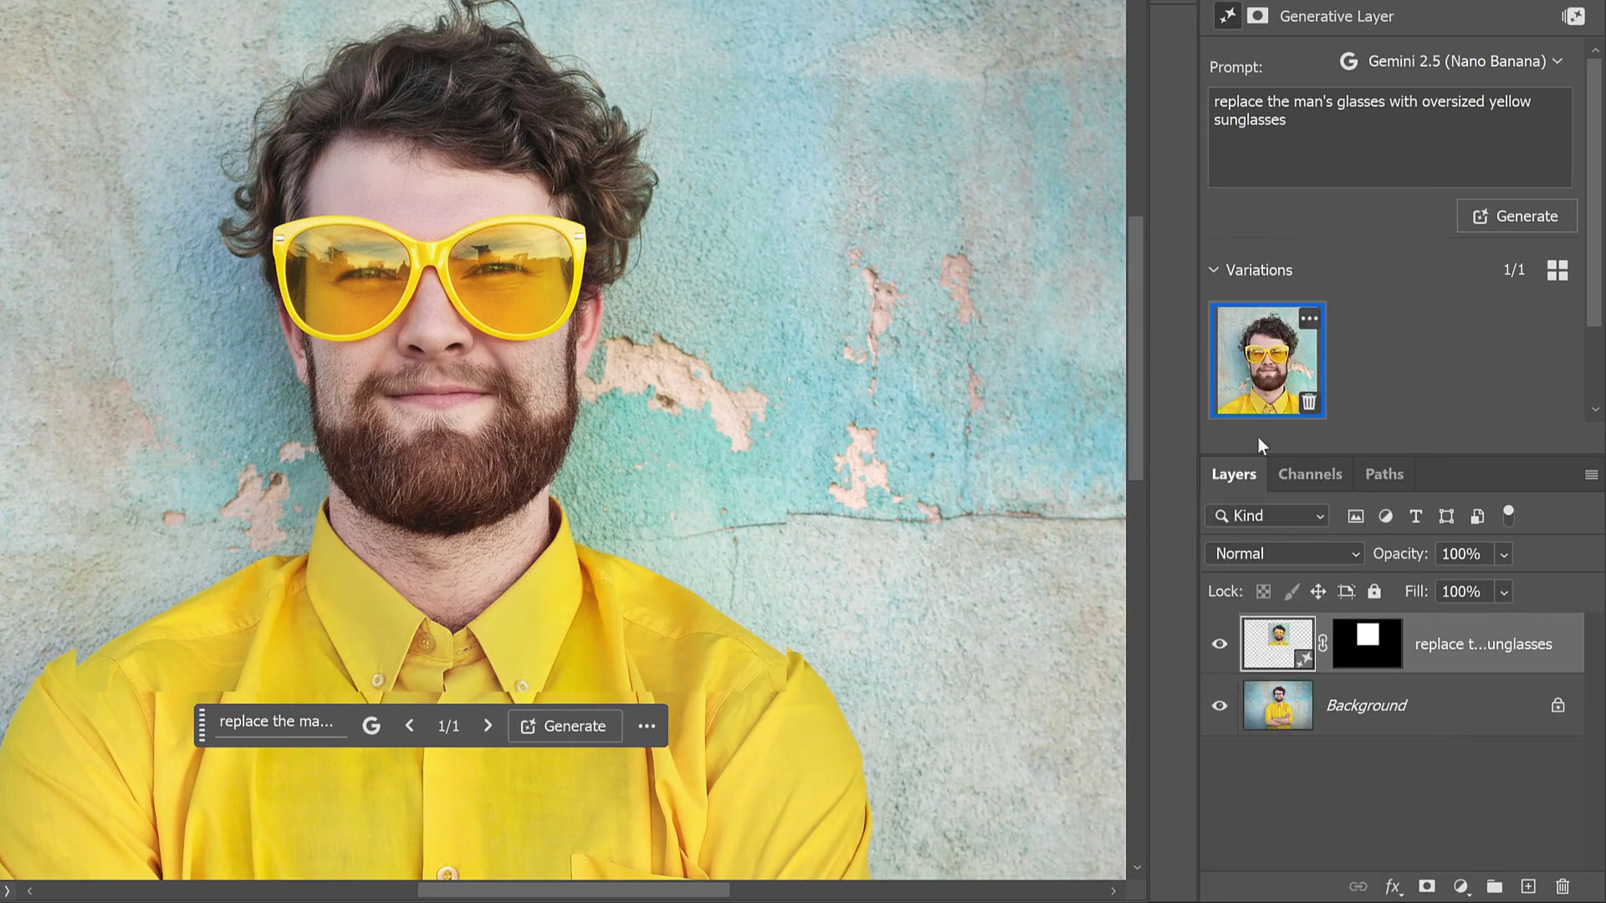
pyautogui.click(1221, 646)
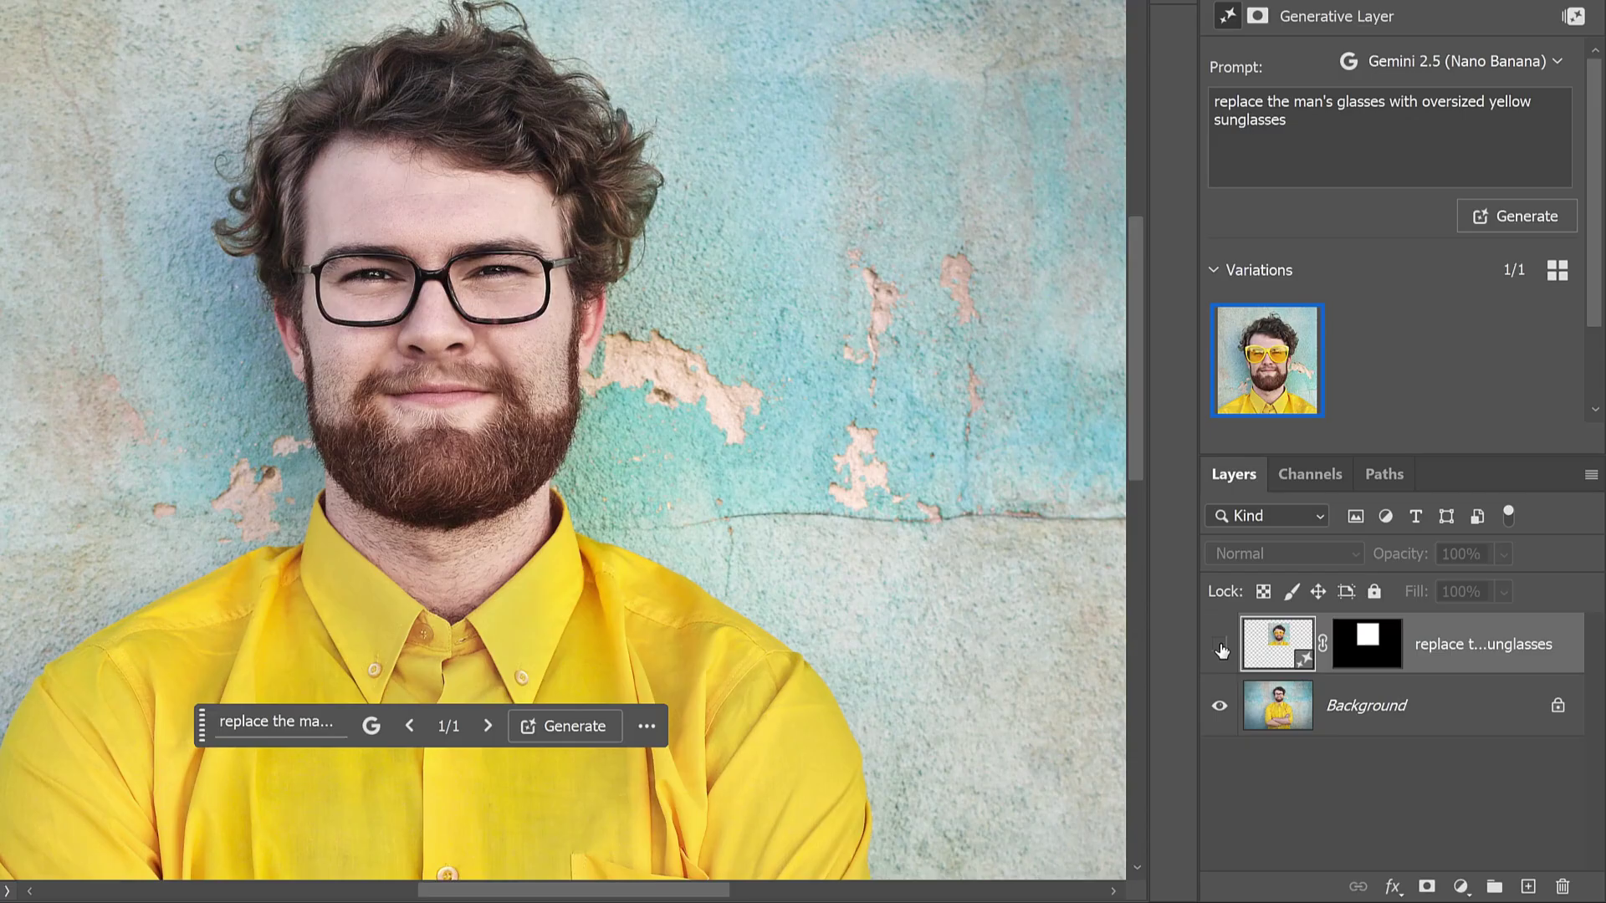
pyautogui.click(1220, 646)
pyautogui.click(1221, 648)
pyautogui.click(1220, 646)
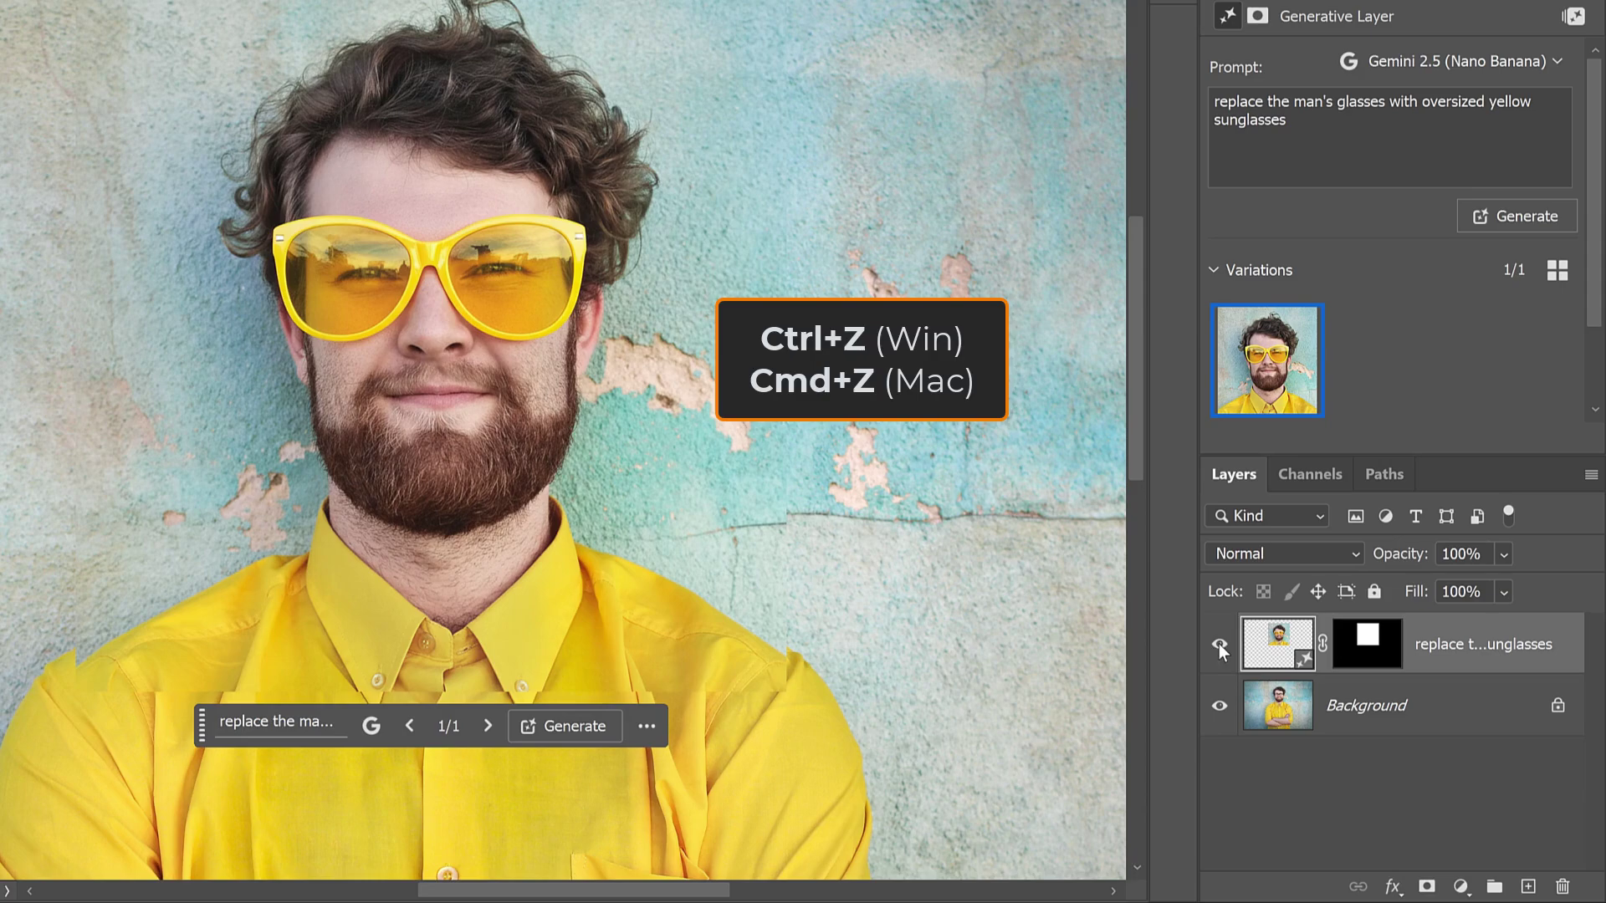
# Undo the manual alignment and the blend mode changes on the generated layer.
pyautogui.hotkey('shift', 'alt', 'e')
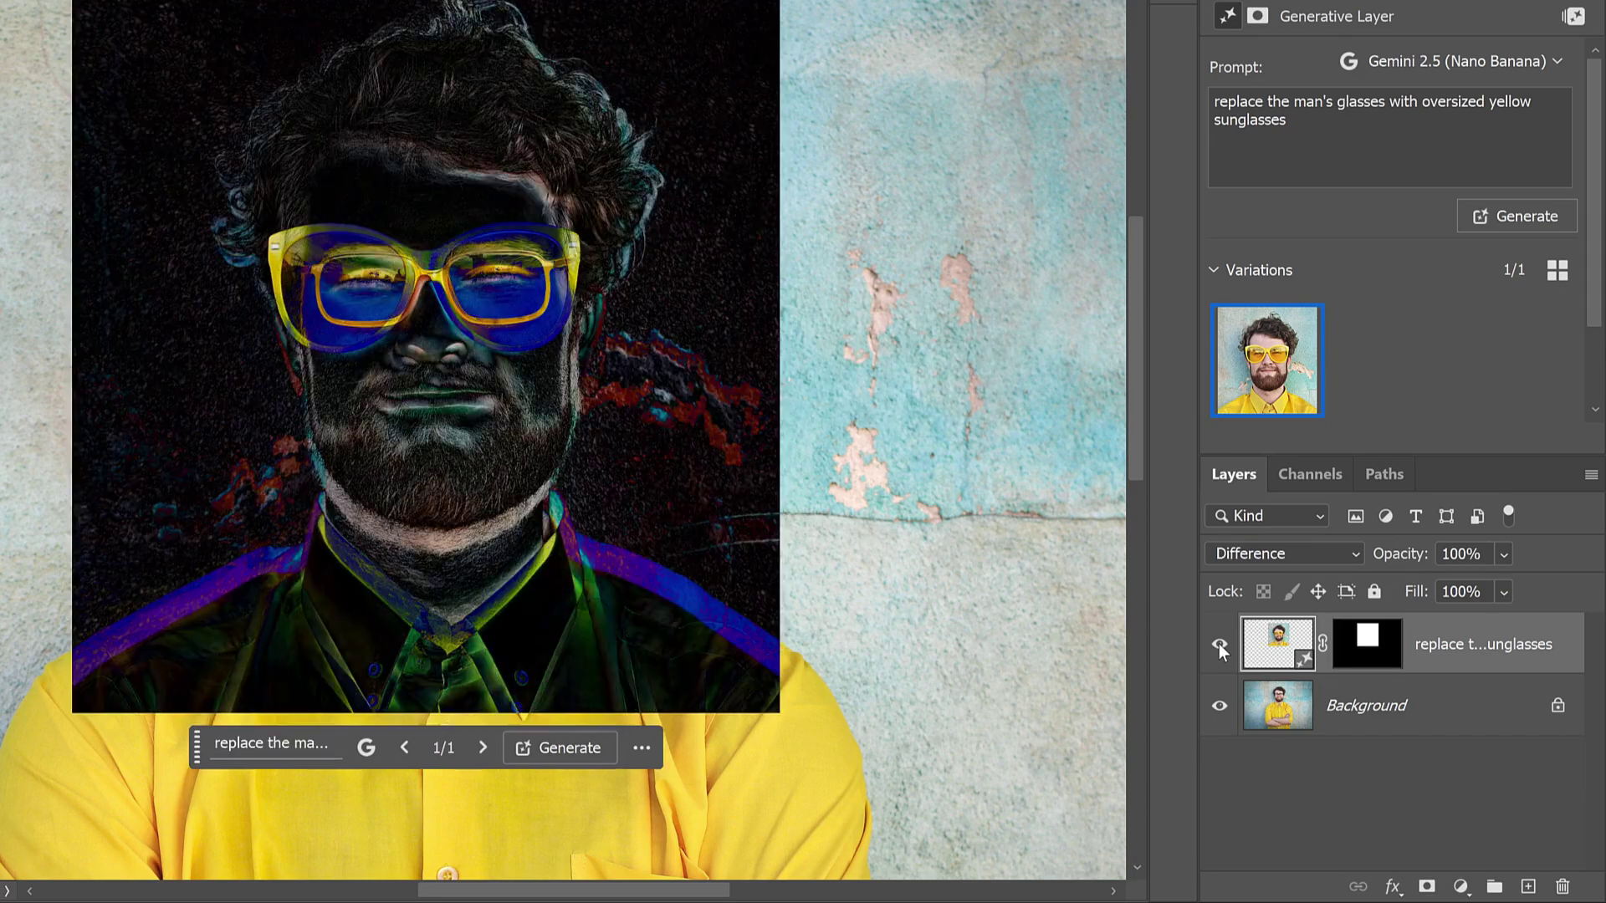
pyautogui.hotkey('shift', 'alt', 'n')
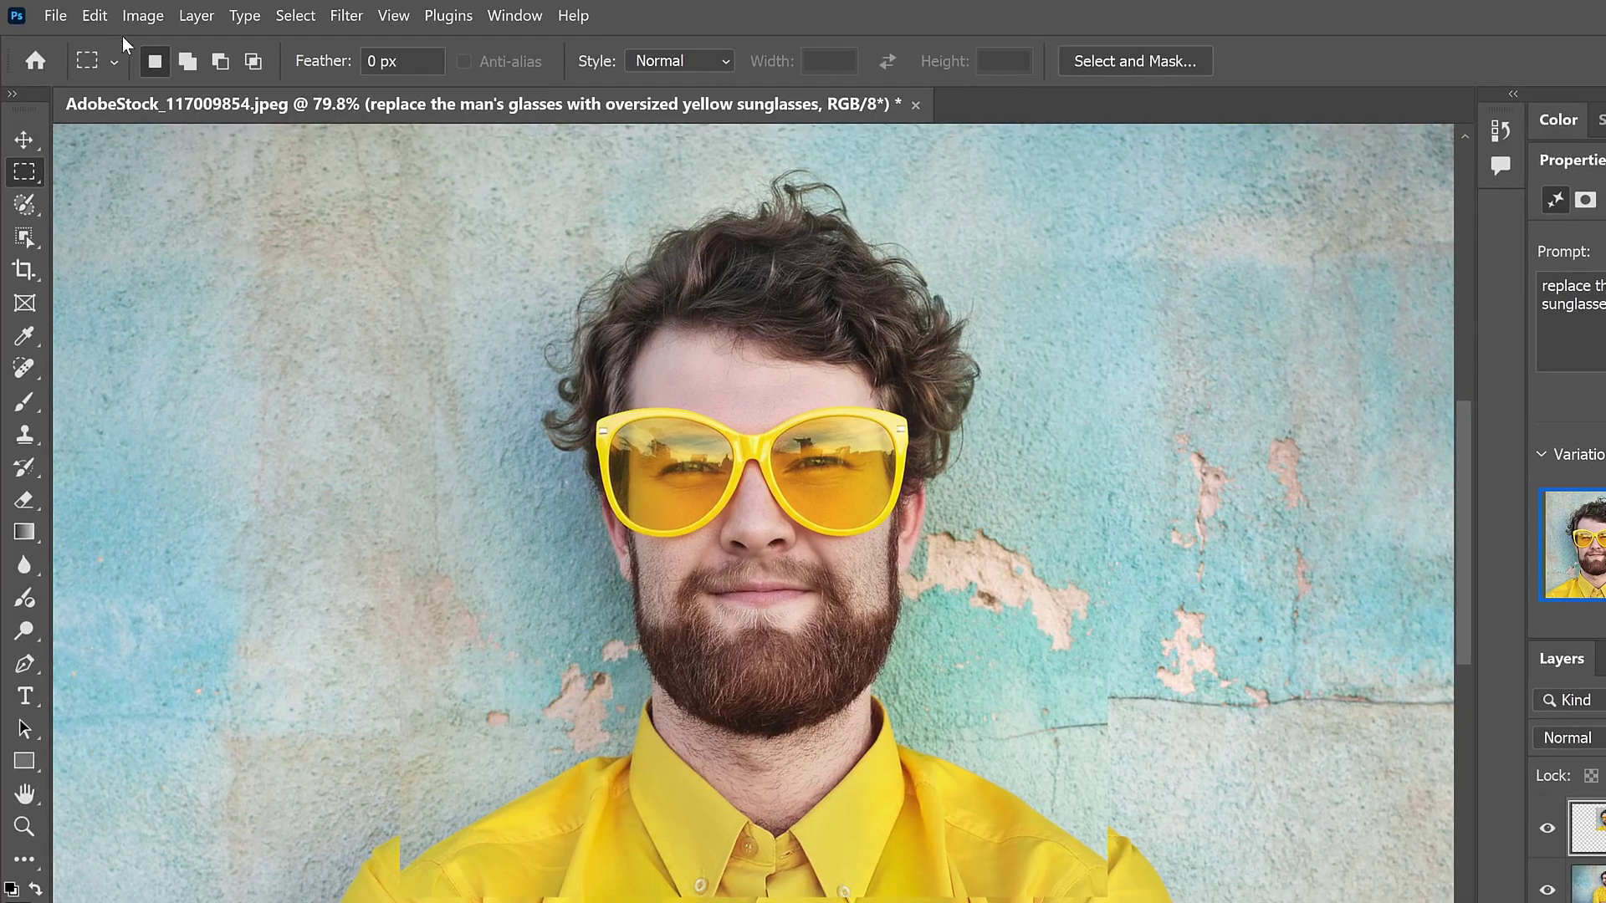
pyautogui.click(103, 19)
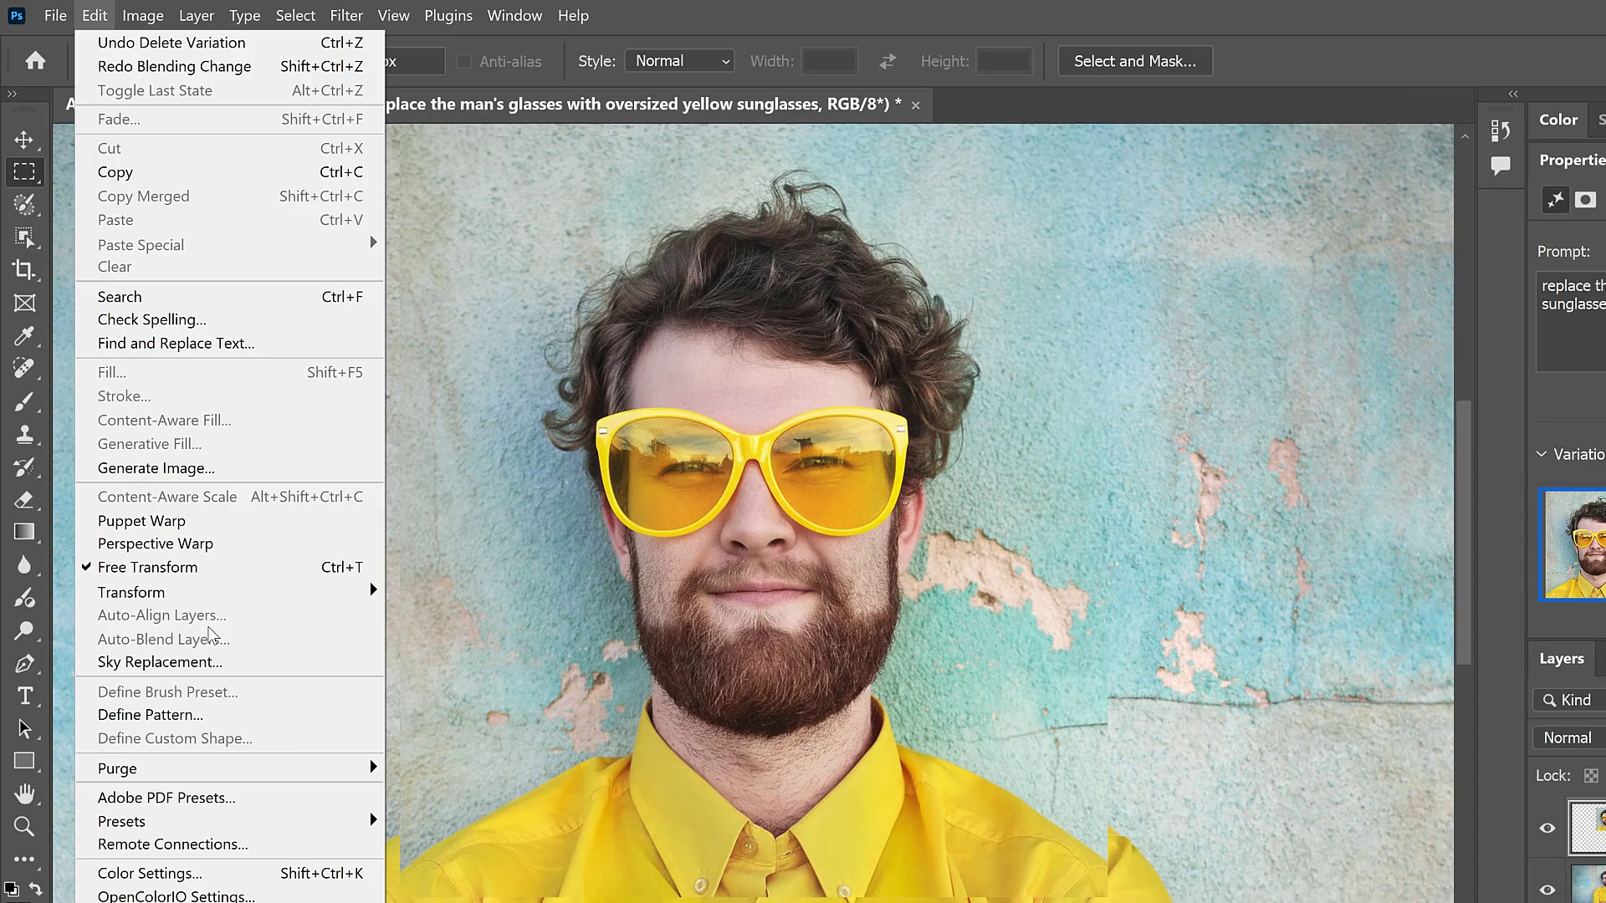
pyautogui.click(424, 621)
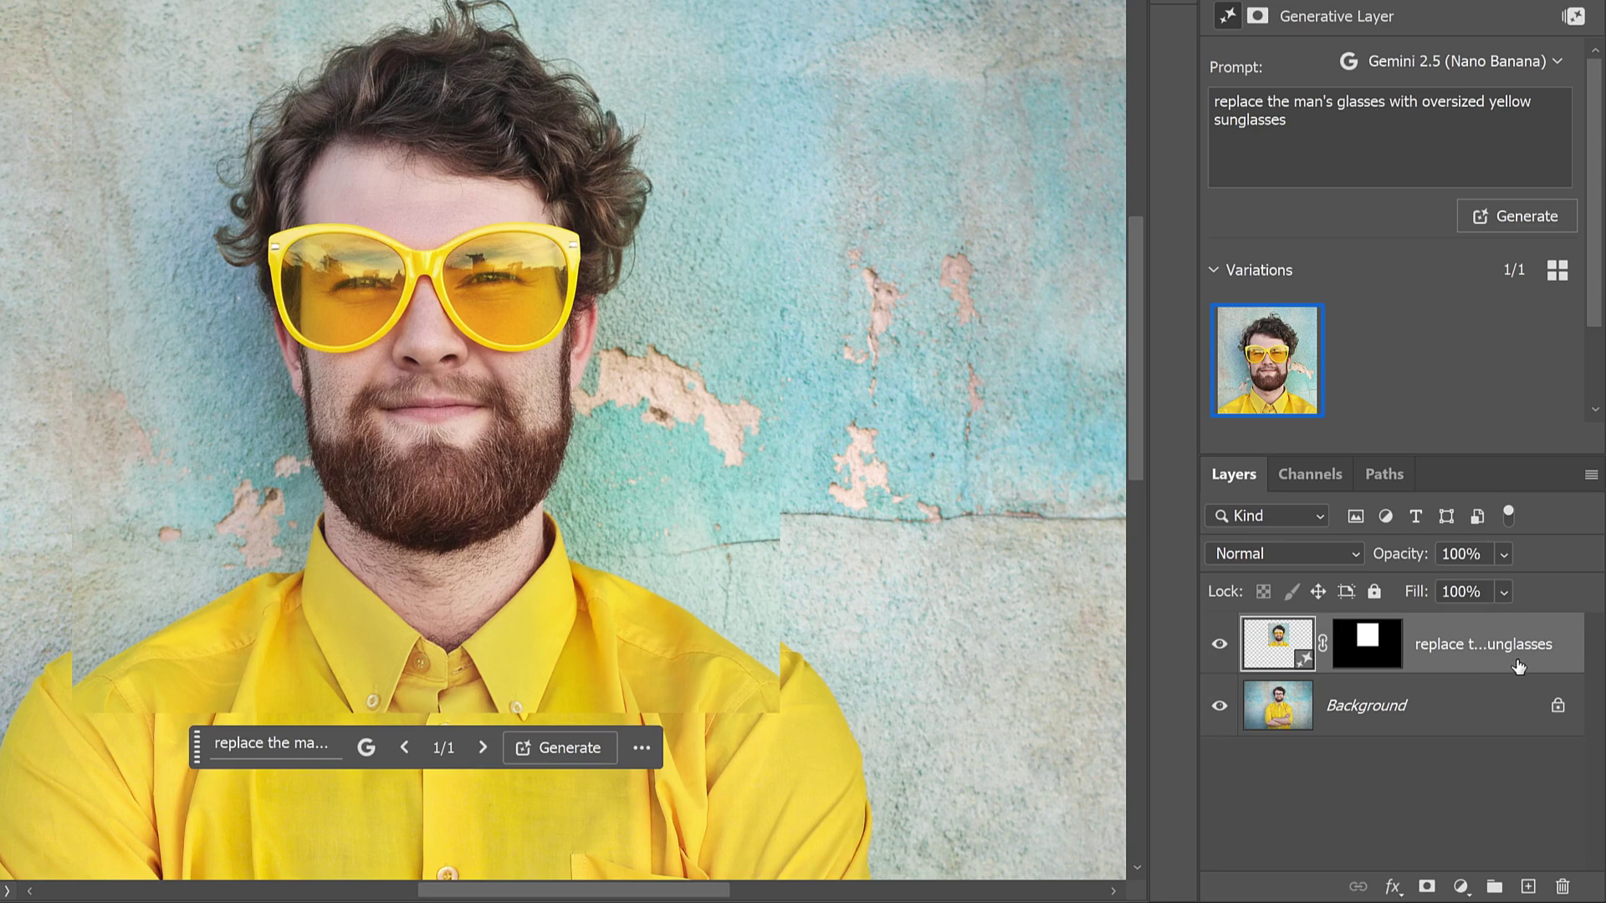
# Keep a hidden duplicate of the generative sunglasses layer and rasterize the original generative layer beneath it.
pyautogui.moveTo(1516, 666); pyautogui.dragTo(1527, 888)
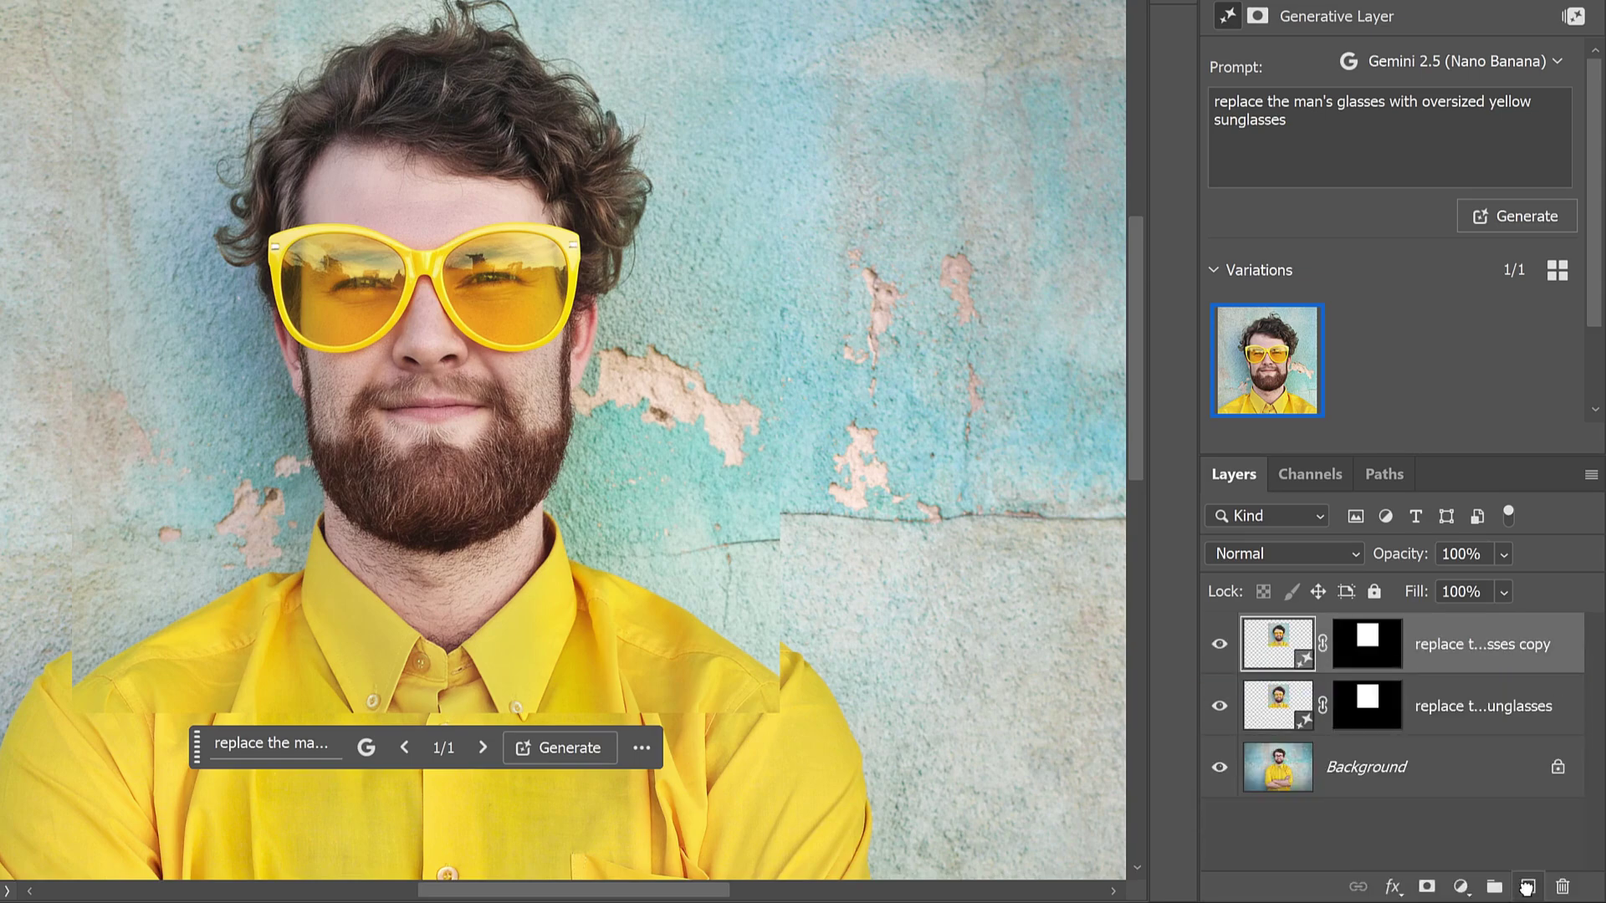
pyautogui.click(1221, 646)
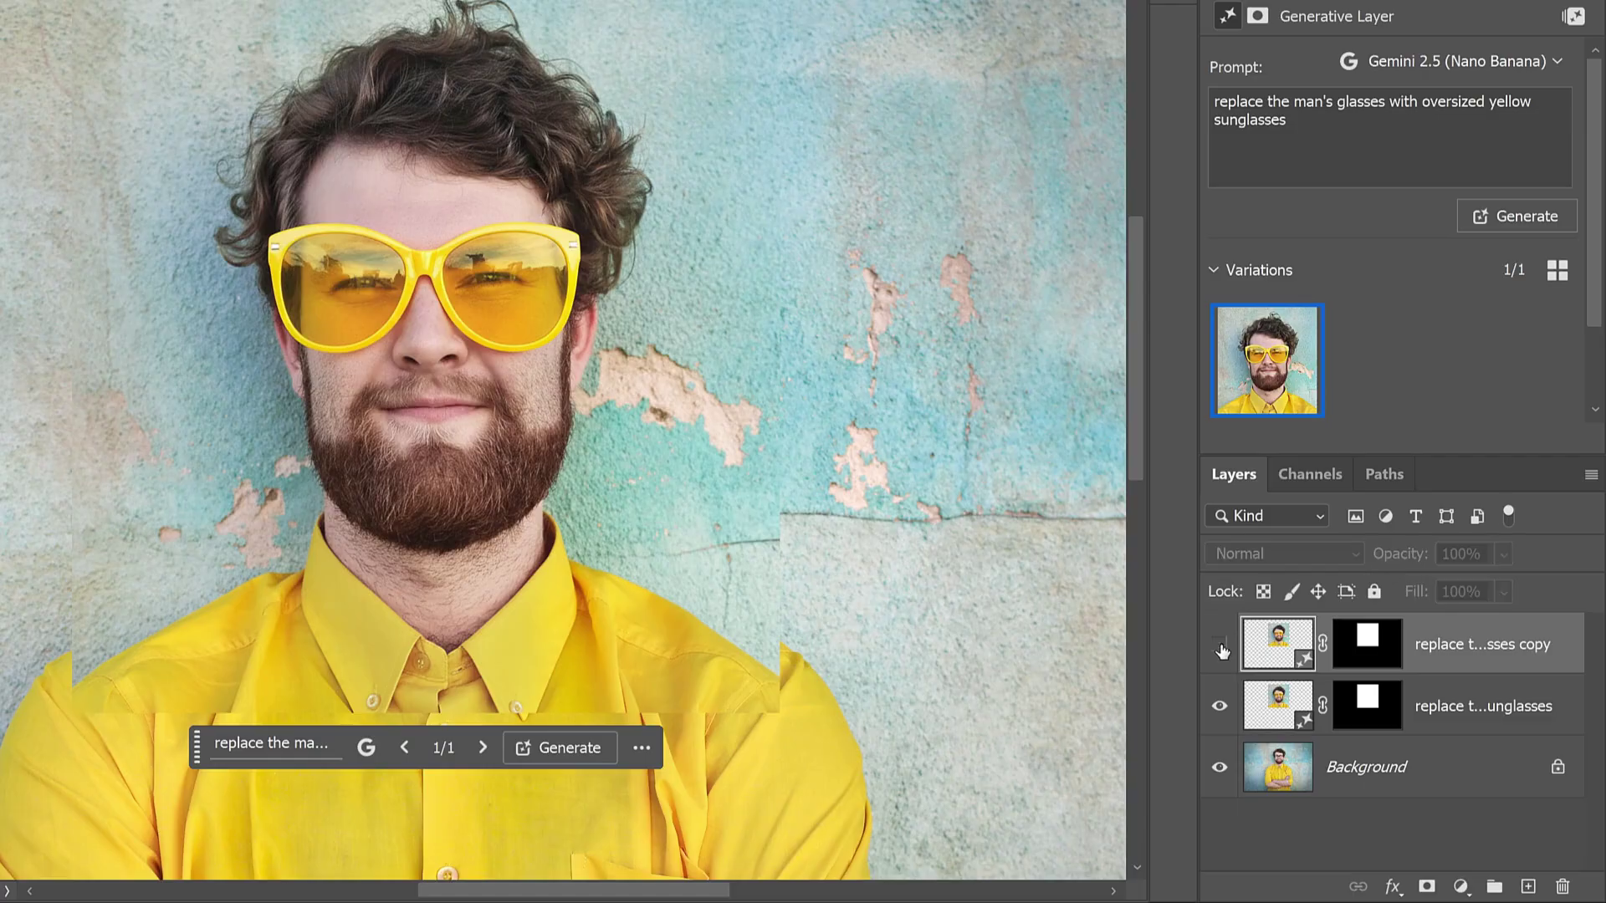
pyautogui.rightClick(1451, 723)
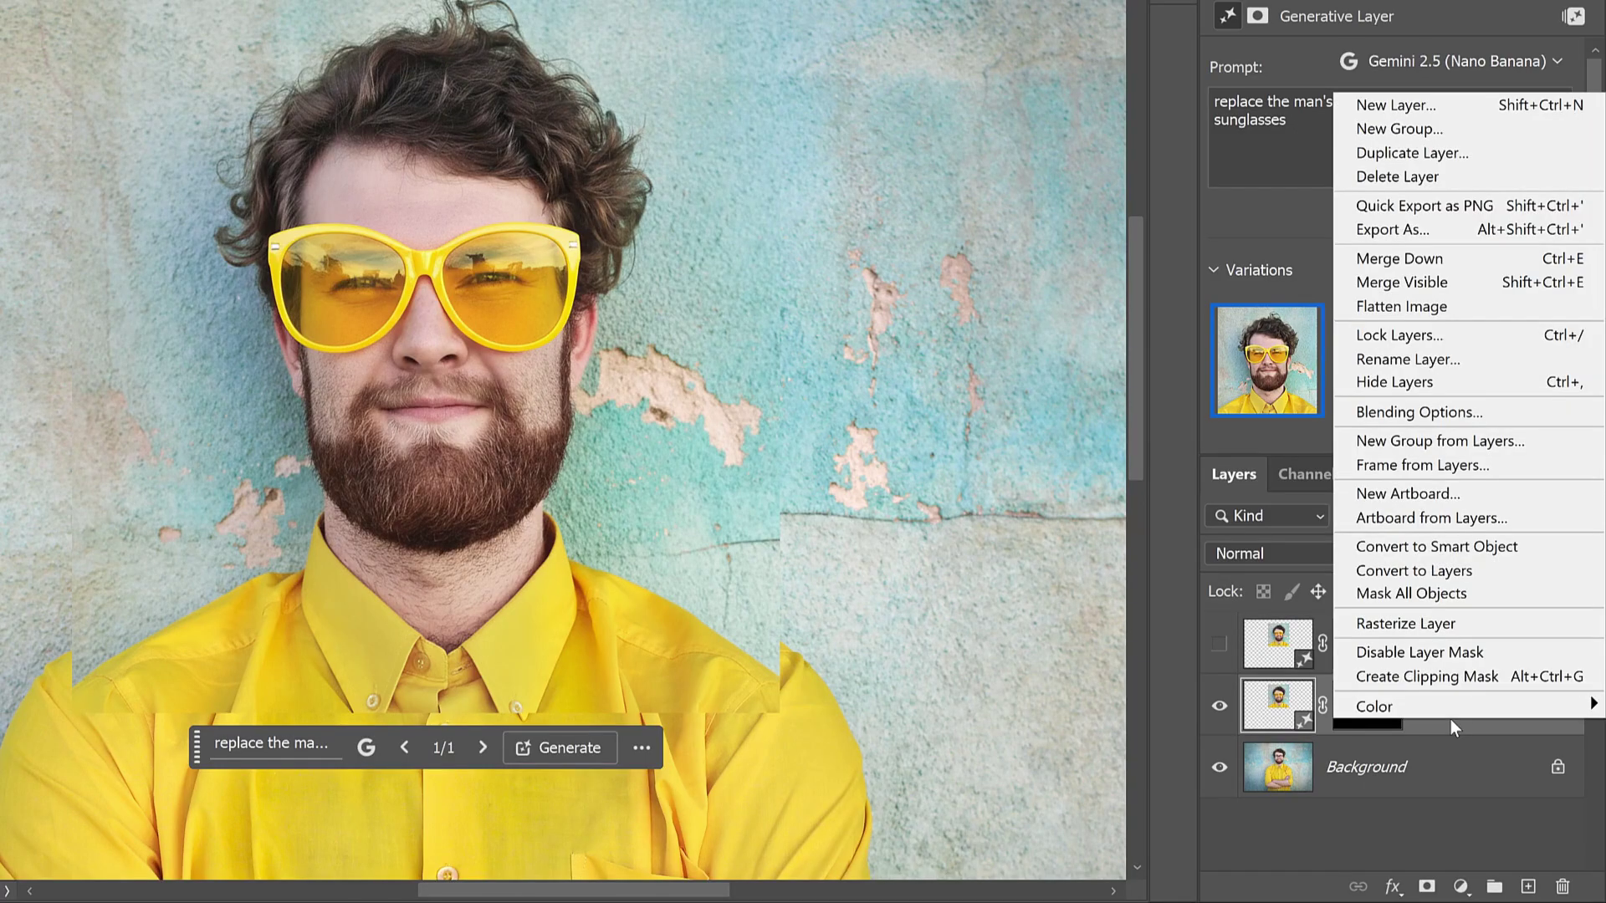
pyautogui.click(1479, 623)
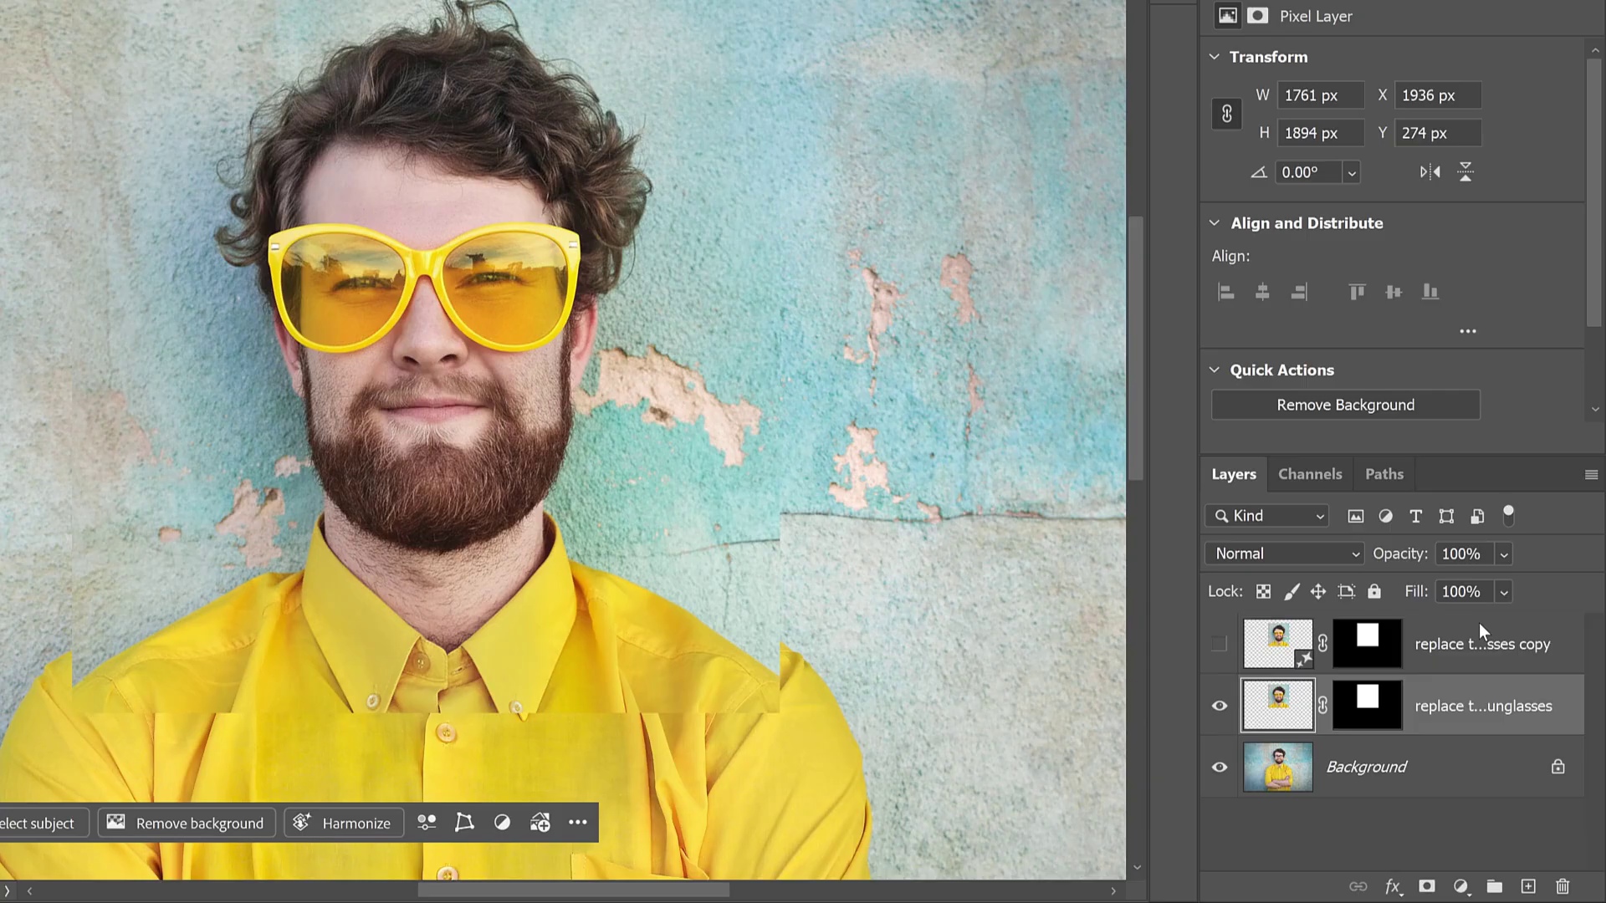
# Auto-align the rasterized sunglasses layer and the Background layer using the Auto projection.
pyautogui.keyDown('shift'); pyautogui.click(1479, 777); pyautogui.keyUp('shift')
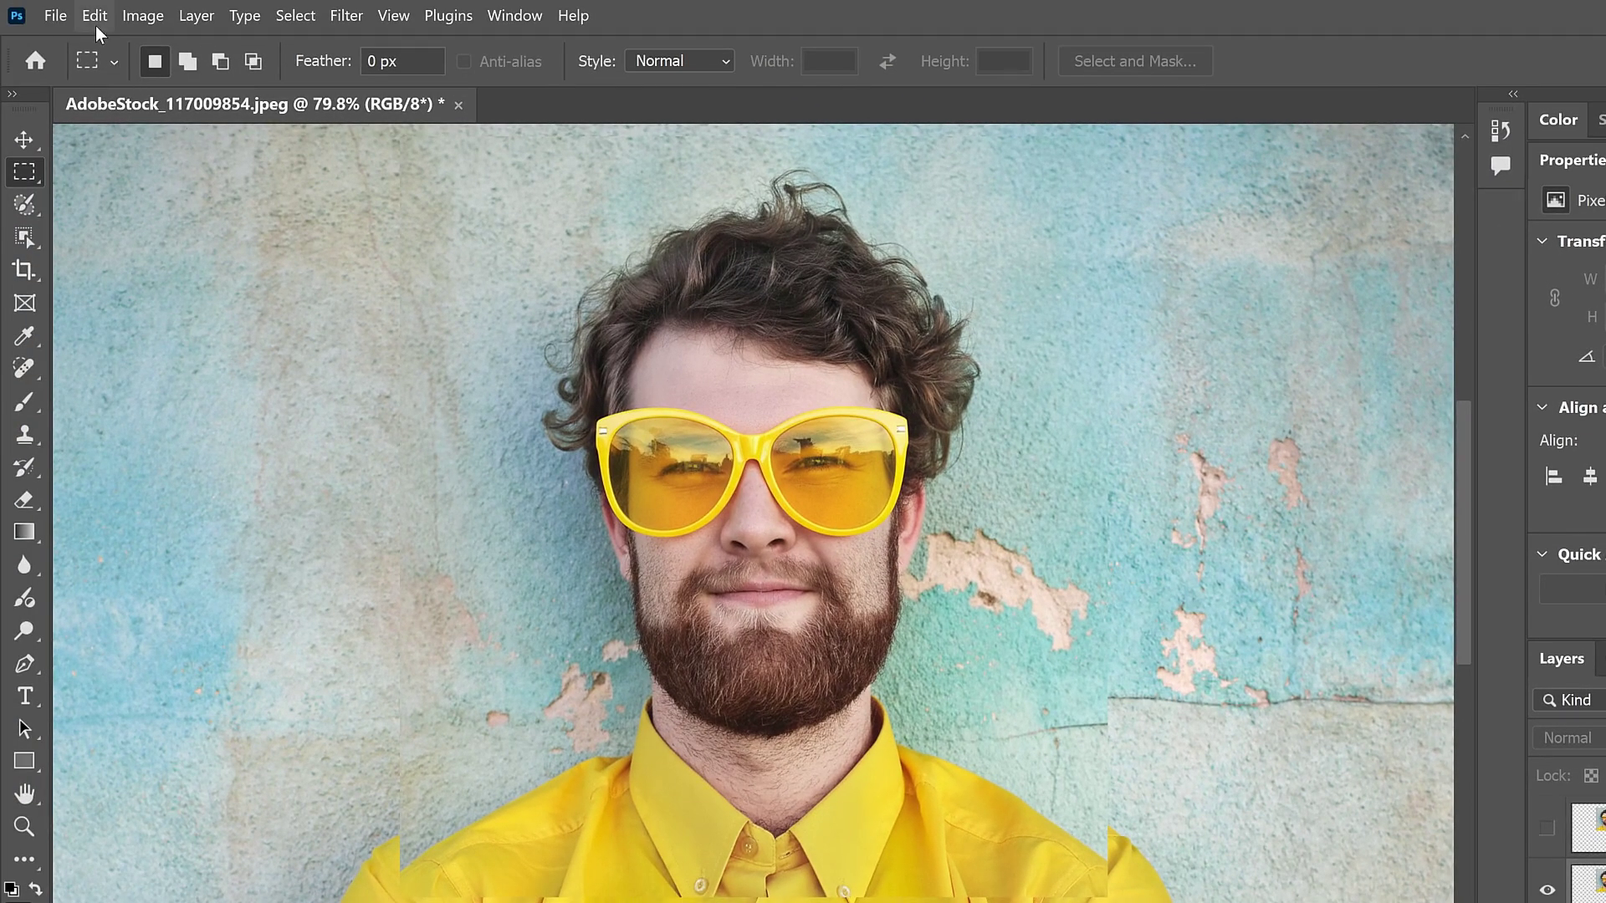
pyautogui.click(95, 19)
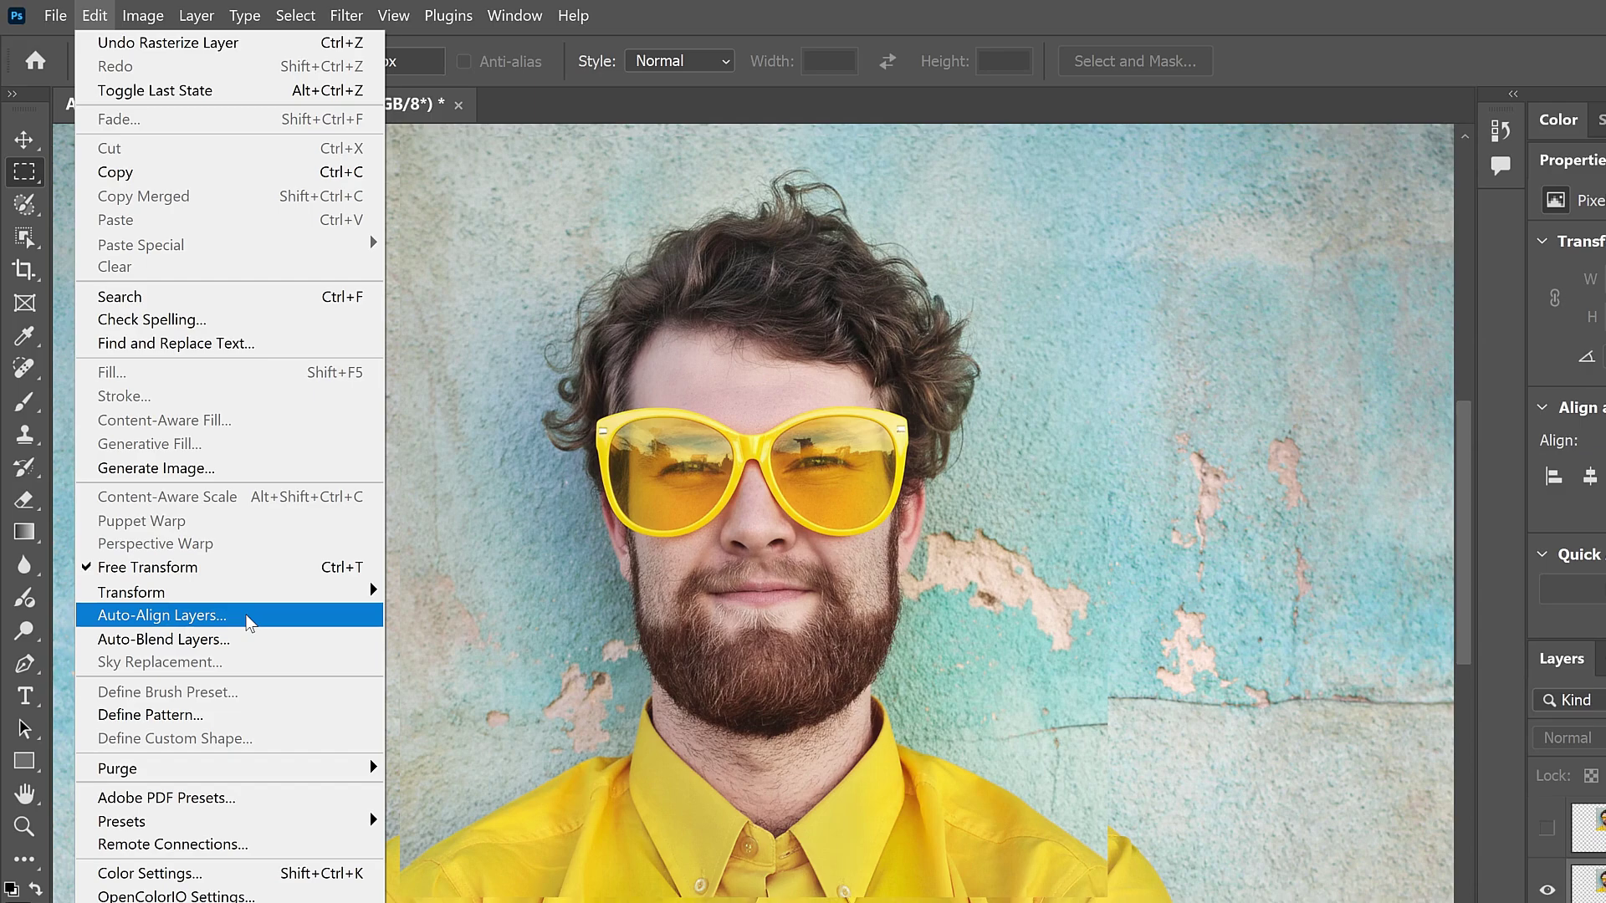
pyautogui.click(247, 618)
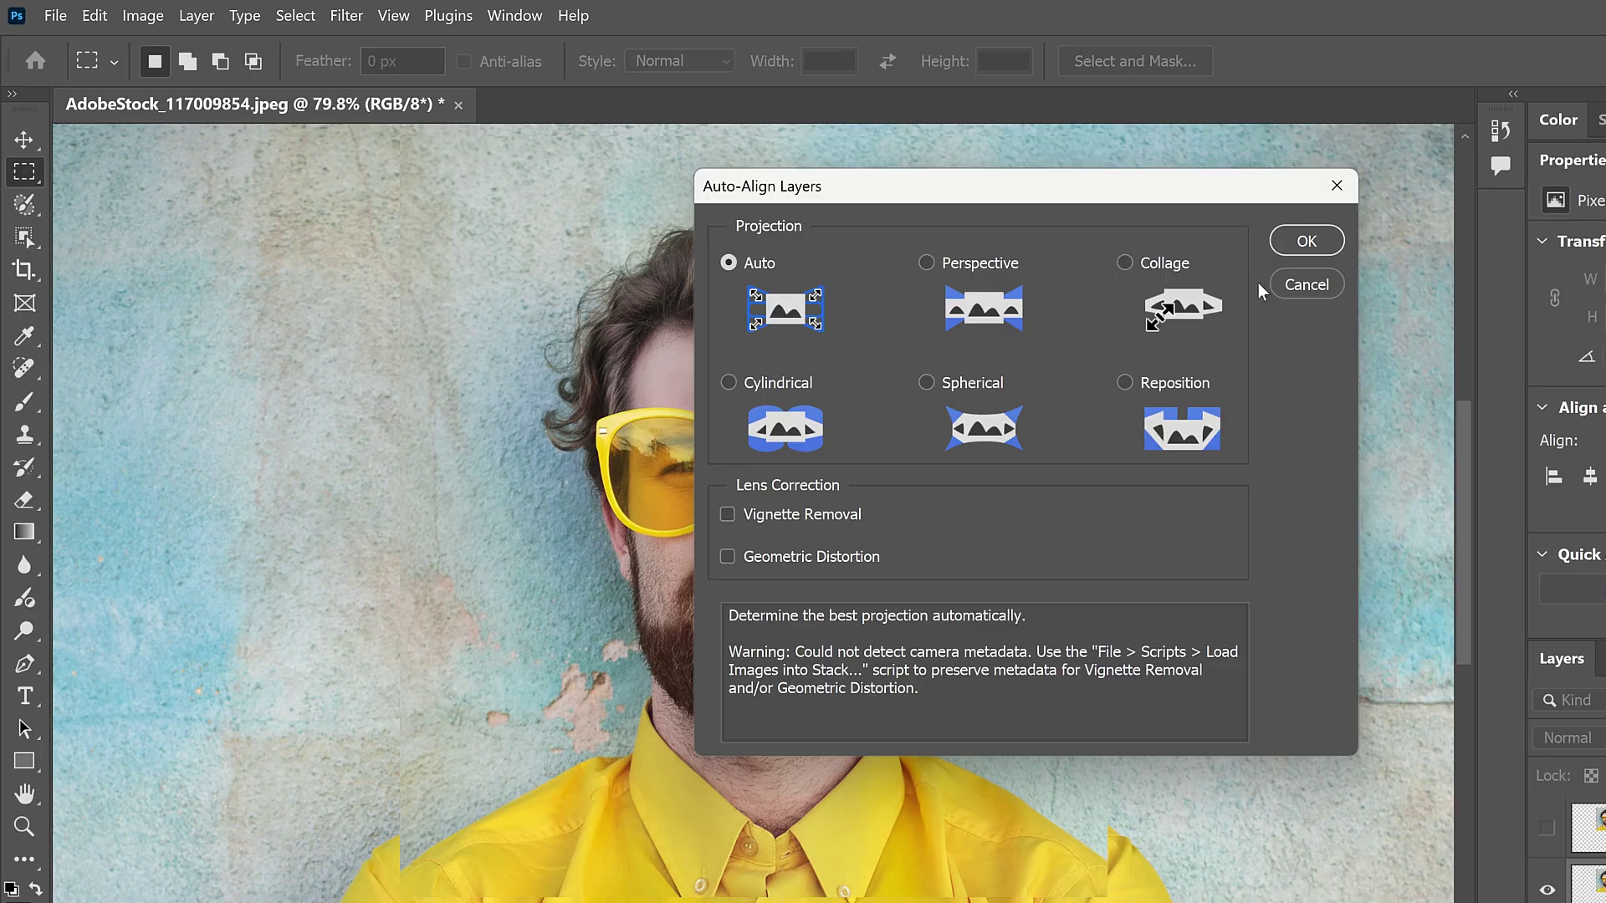
pyautogui.click(1331, 246)
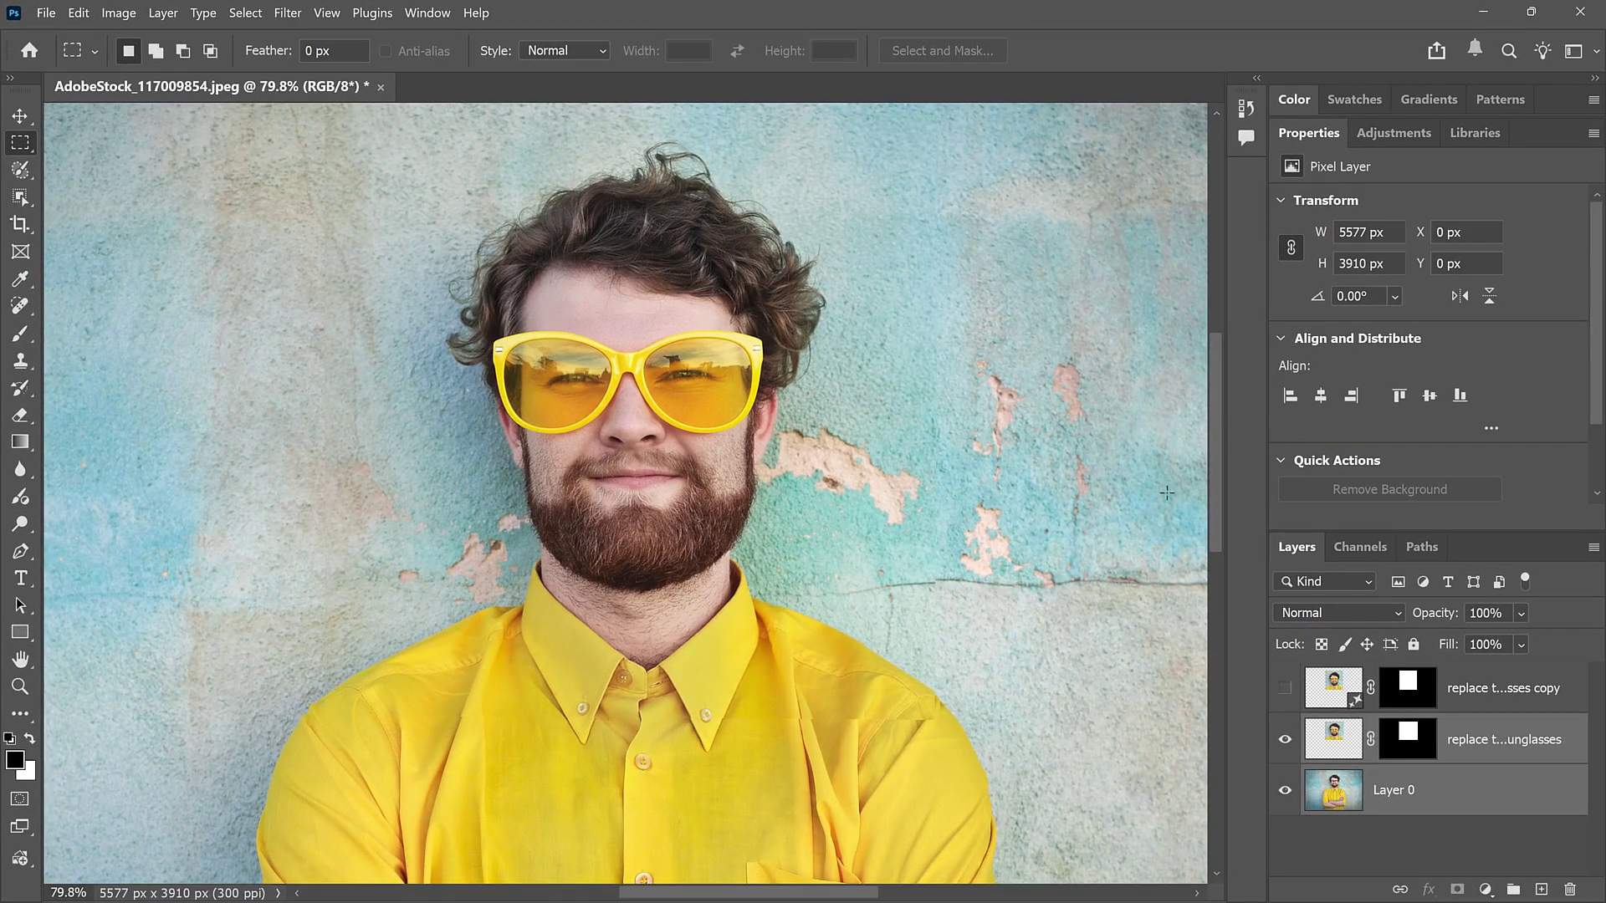
# Compare the auto-aligned sunglasses layer with the original photo and with the unaligned generative copy by toggling their visibility.
pyautogui.click(1286, 740)
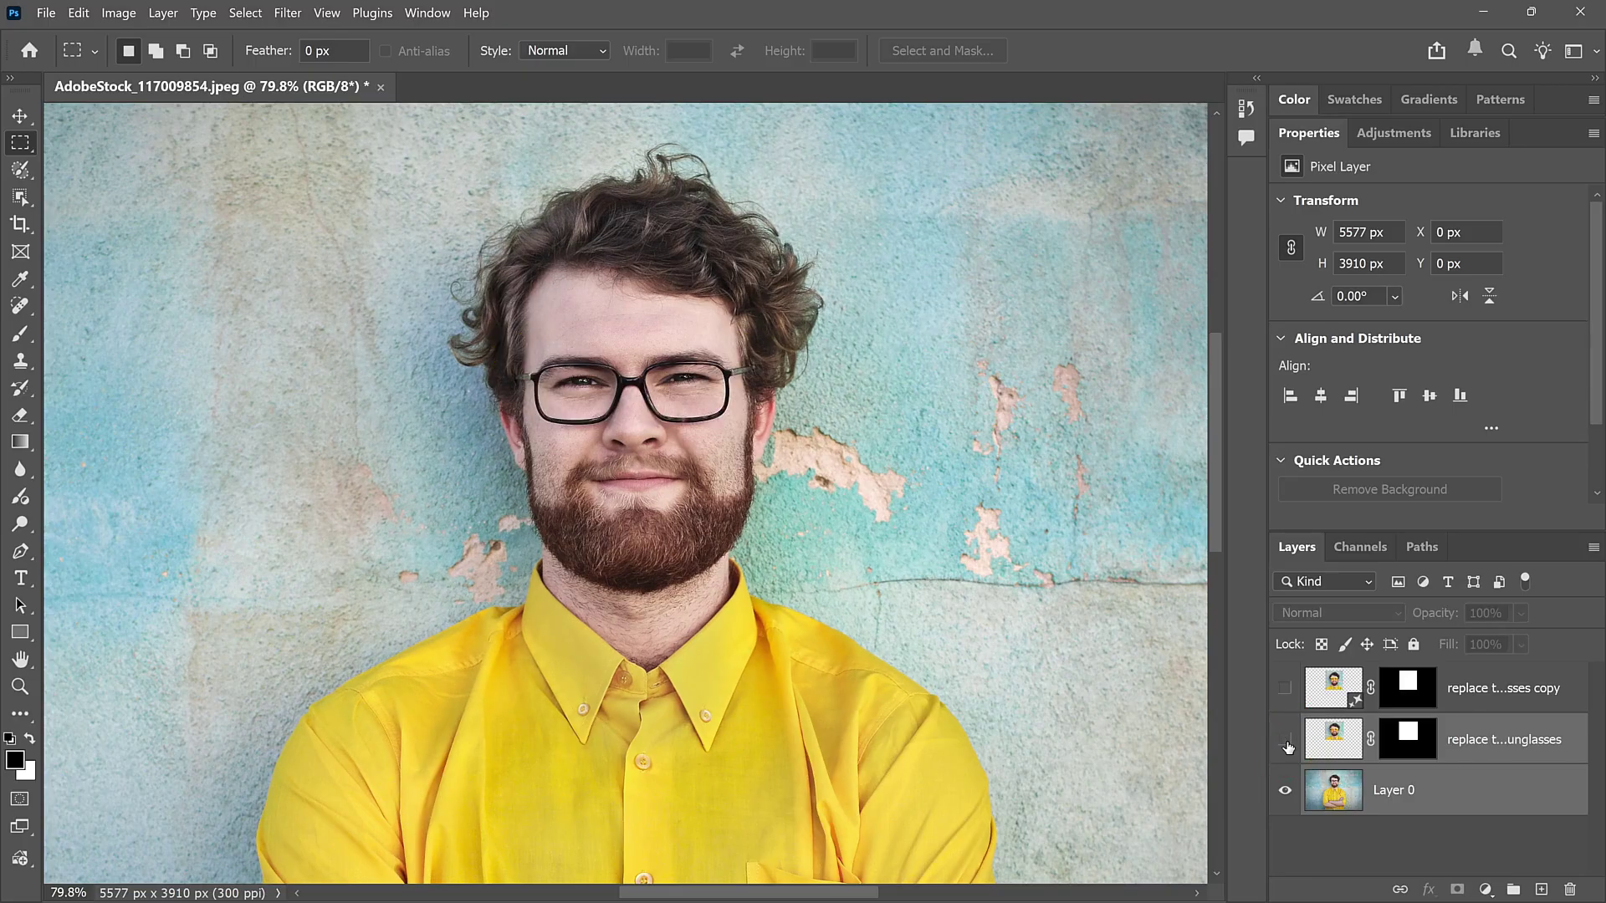
pyautogui.click(1285, 740)
pyautogui.click(1286, 740)
pyautogui.click(1285, 740)
pyautogui.click(1286, 740)
pyautogui.click(1286, 740)
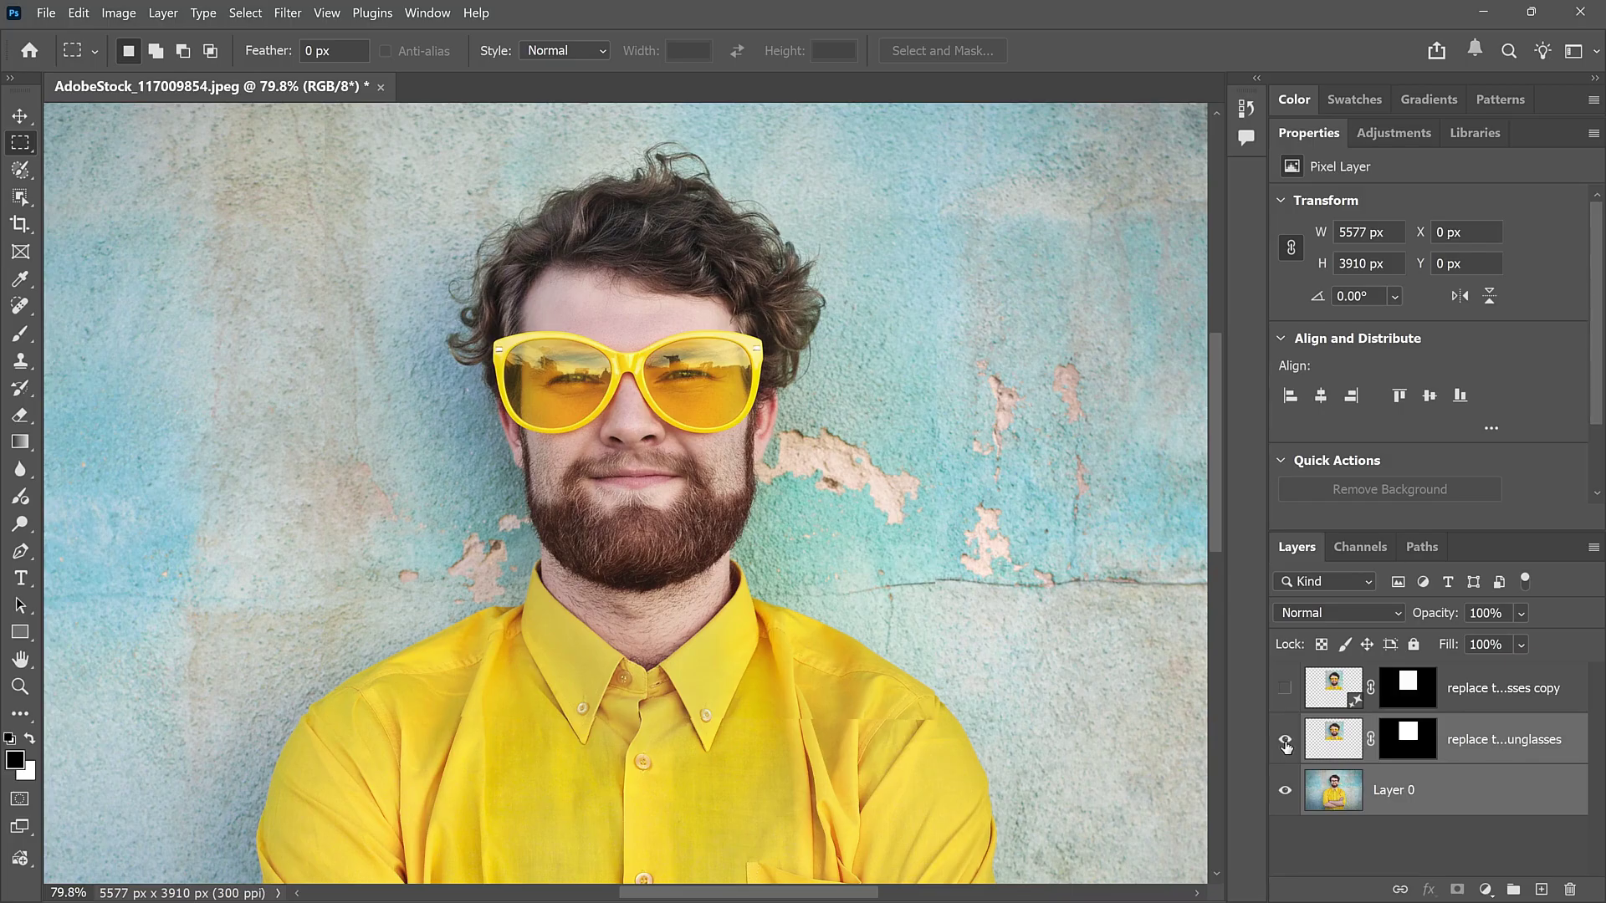
pyautogui.click(1286, 689)
pyautogui.click(1285, 689)
pyautogui.click(1286, 689)
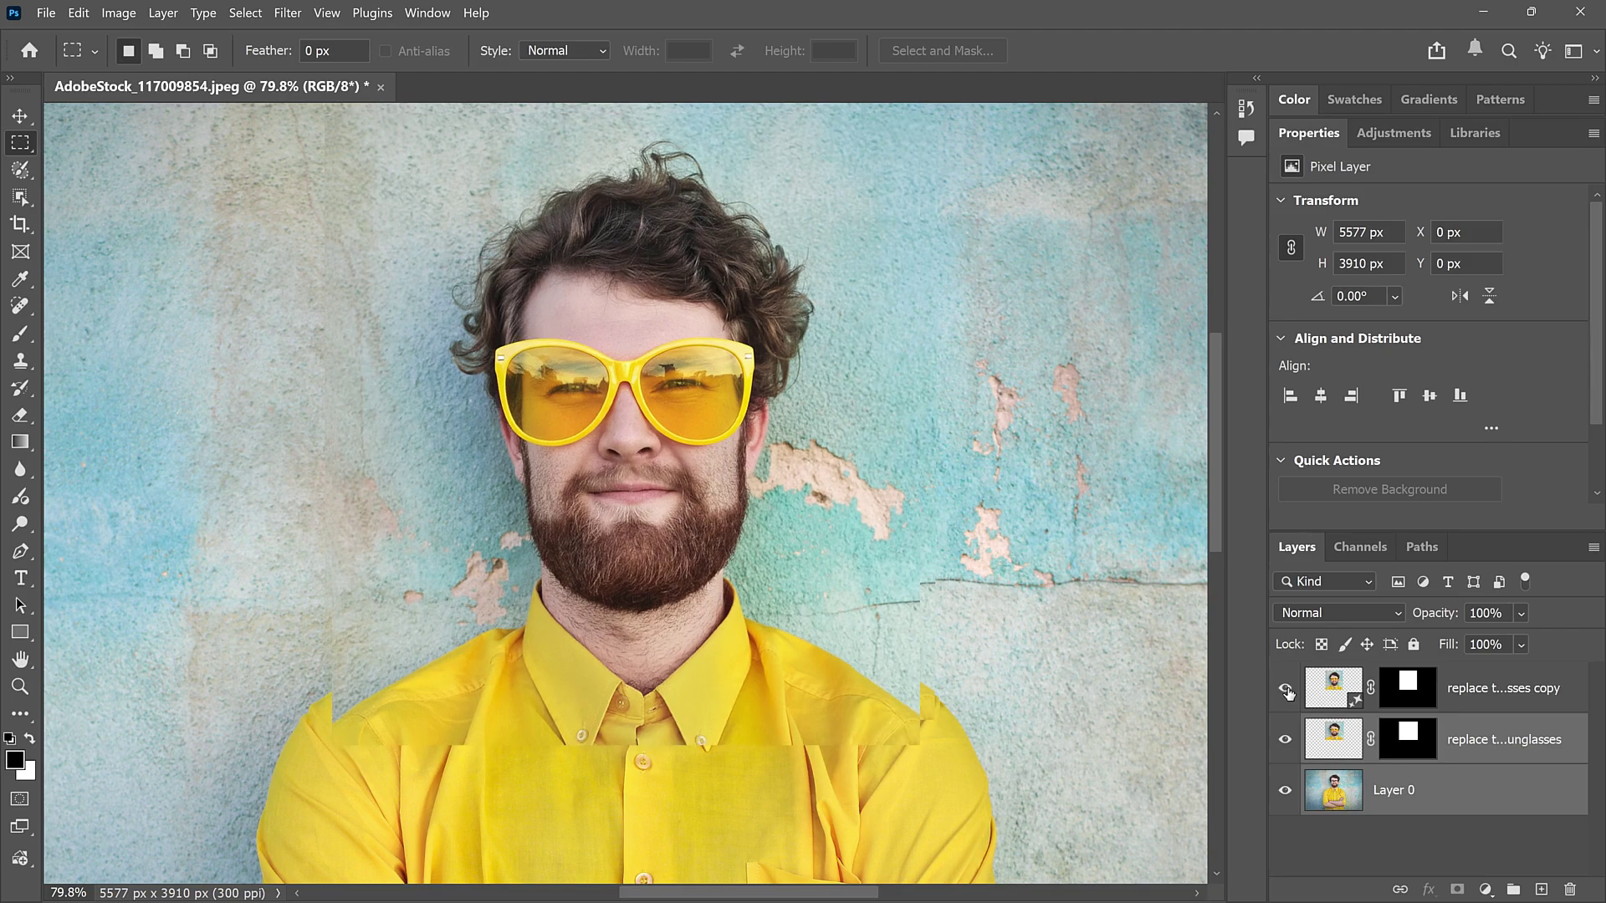
pyautogui.click(1286, 690)
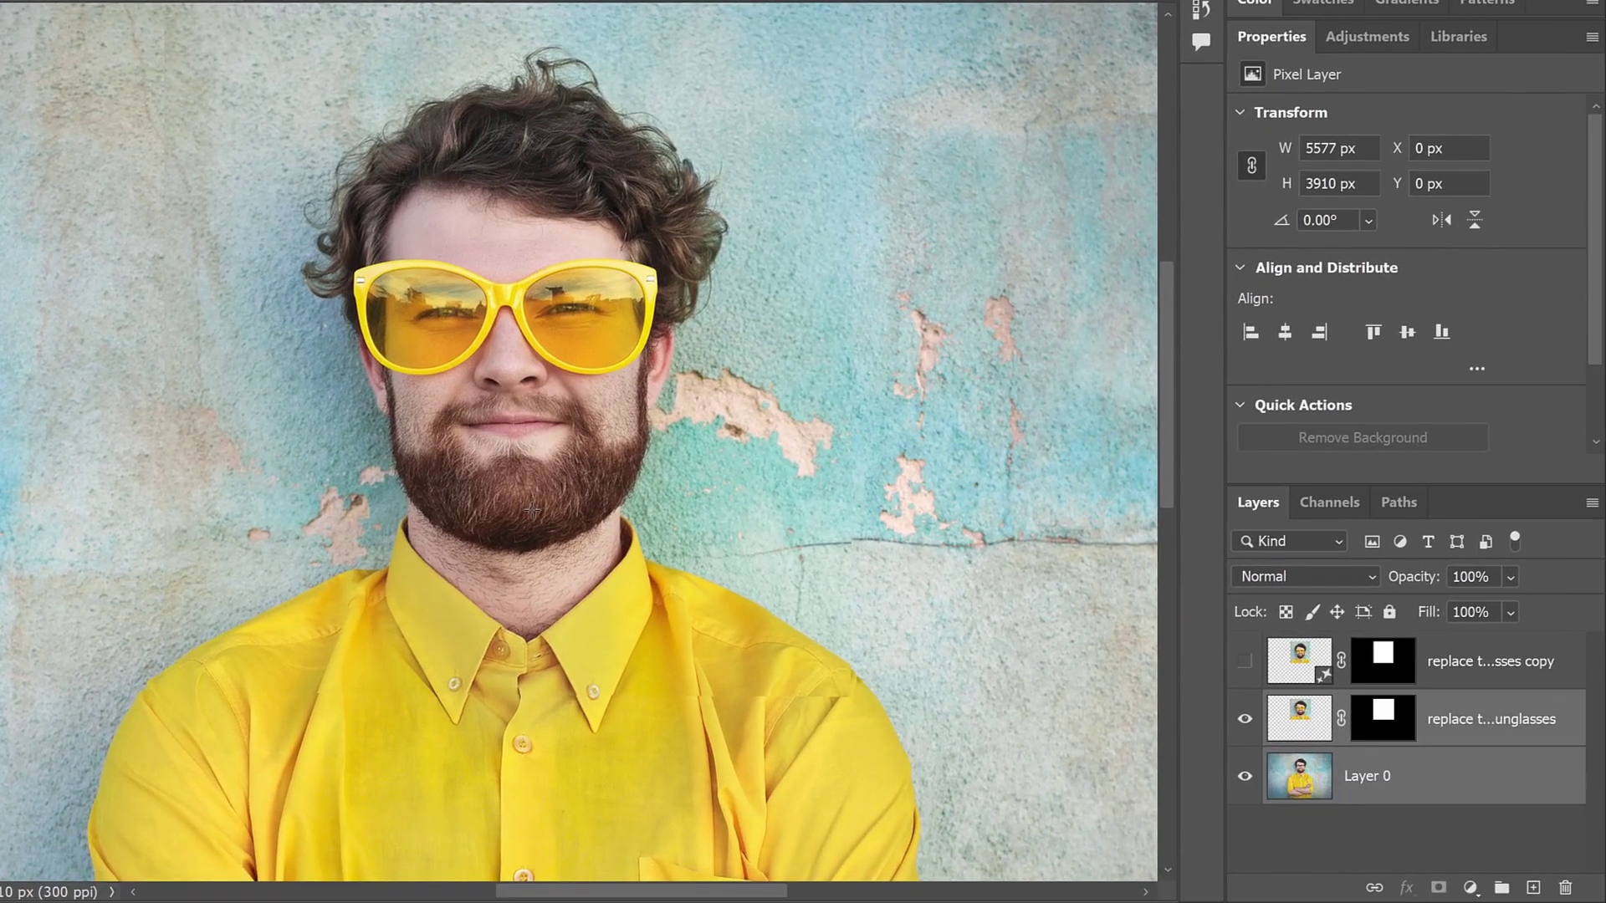
# Put the aligned sunglasses layer in a new group named Glasses and hide the group with an inverted black layer mask.
pyautogui.click(1487, 737)
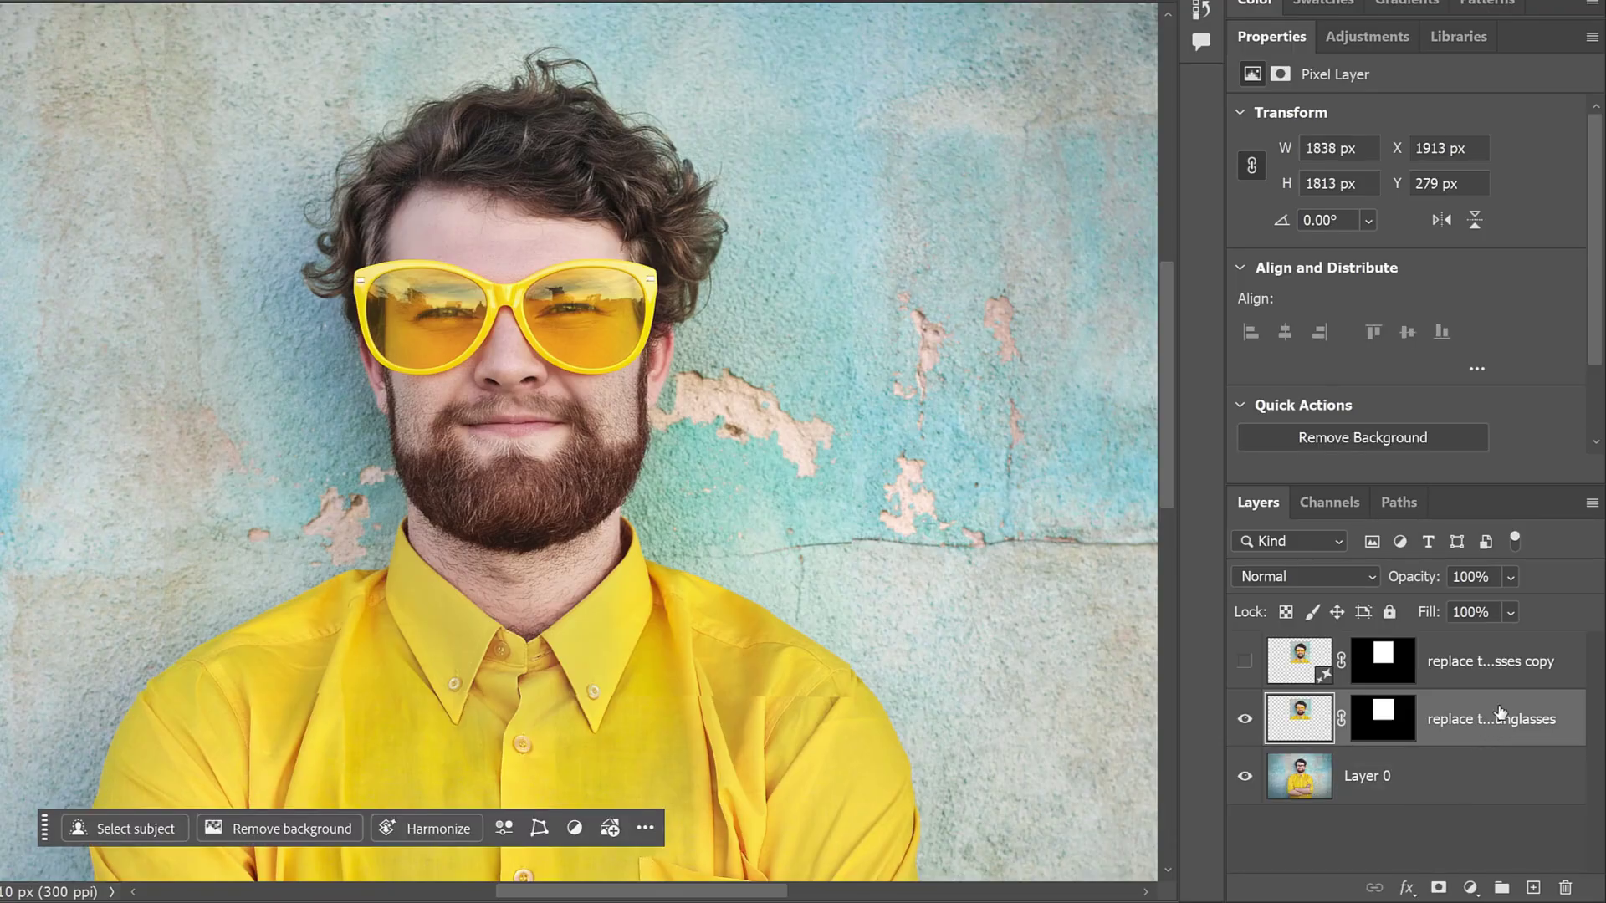
pyautogui.click(1591, 504)
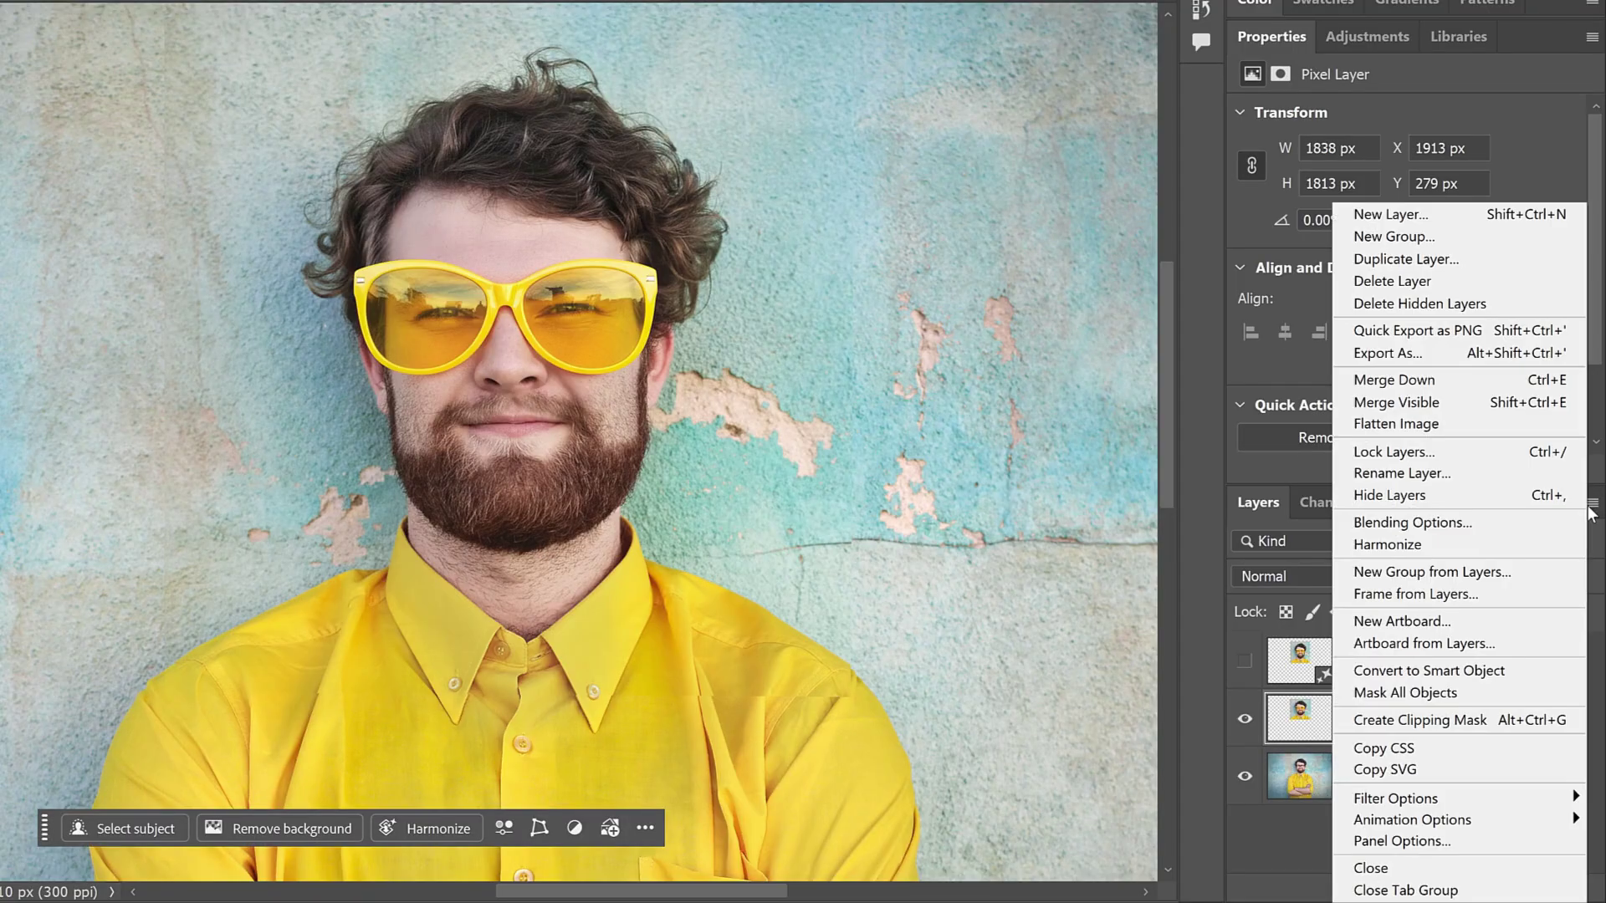
pyautogui.click(1526, 578)
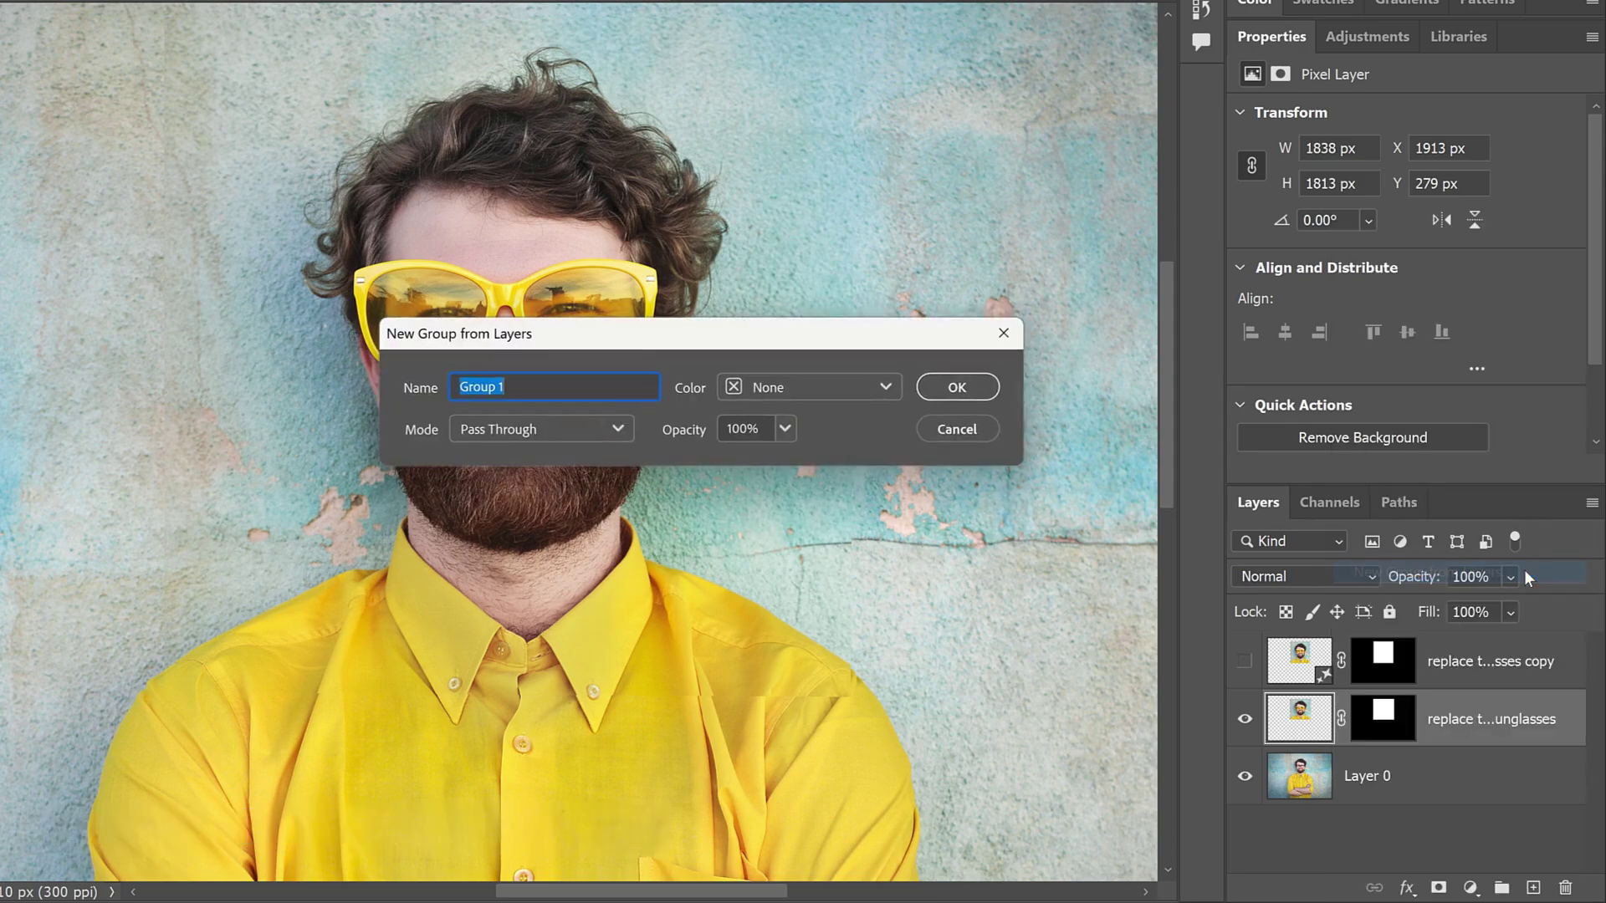
pyautogui.write('Glasses')
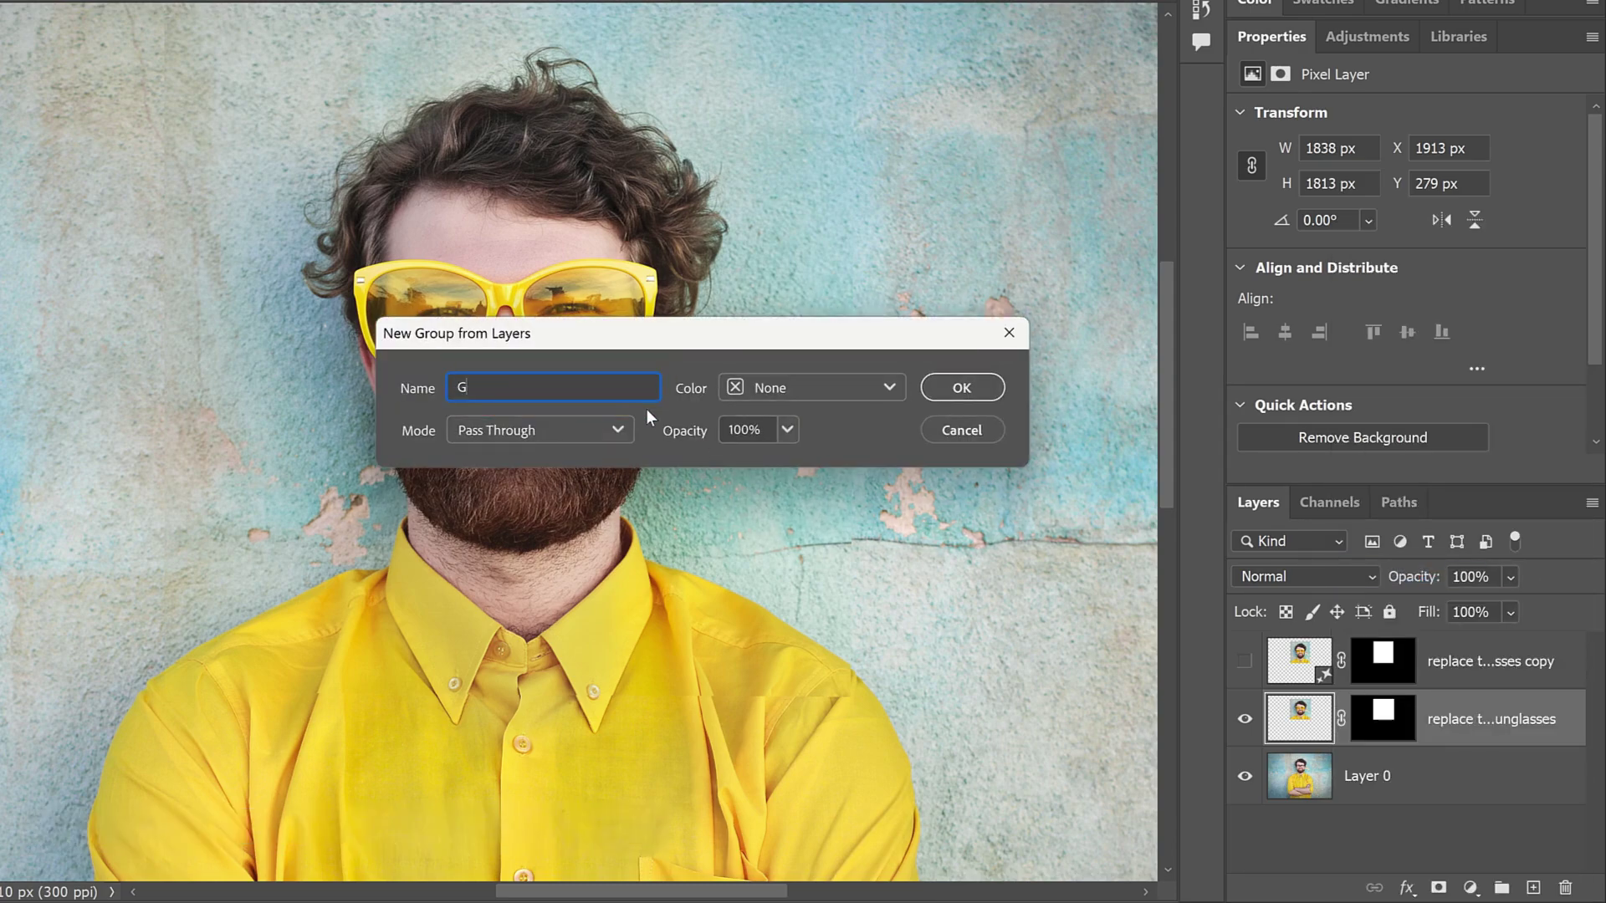
pyautogui.click(982, 393)
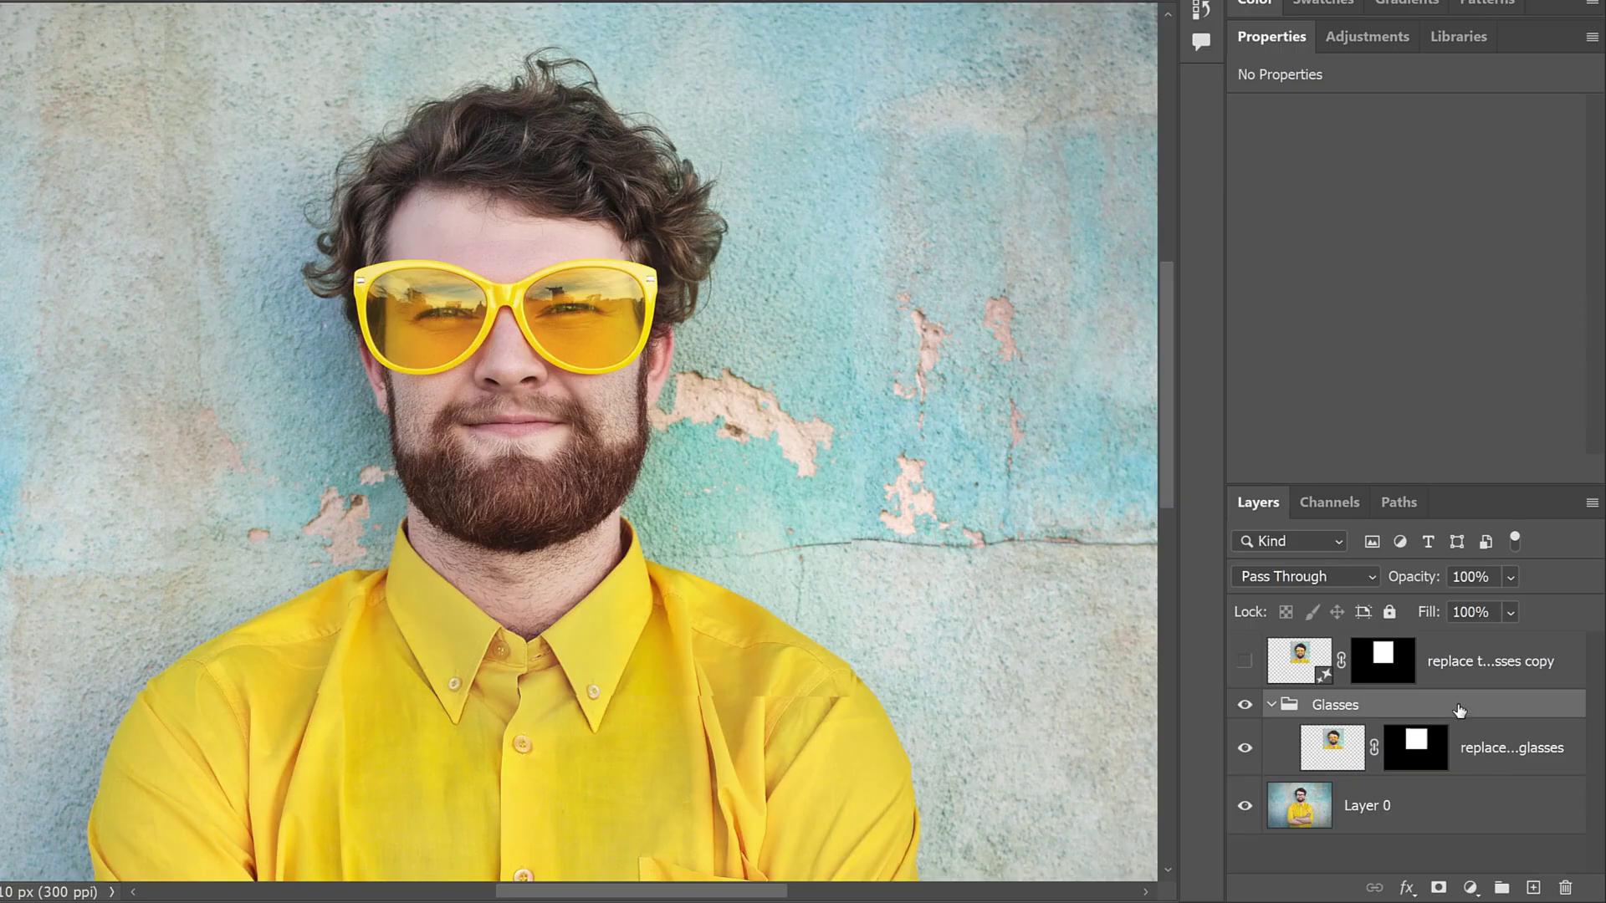
pyautogui.click(1438, 888)
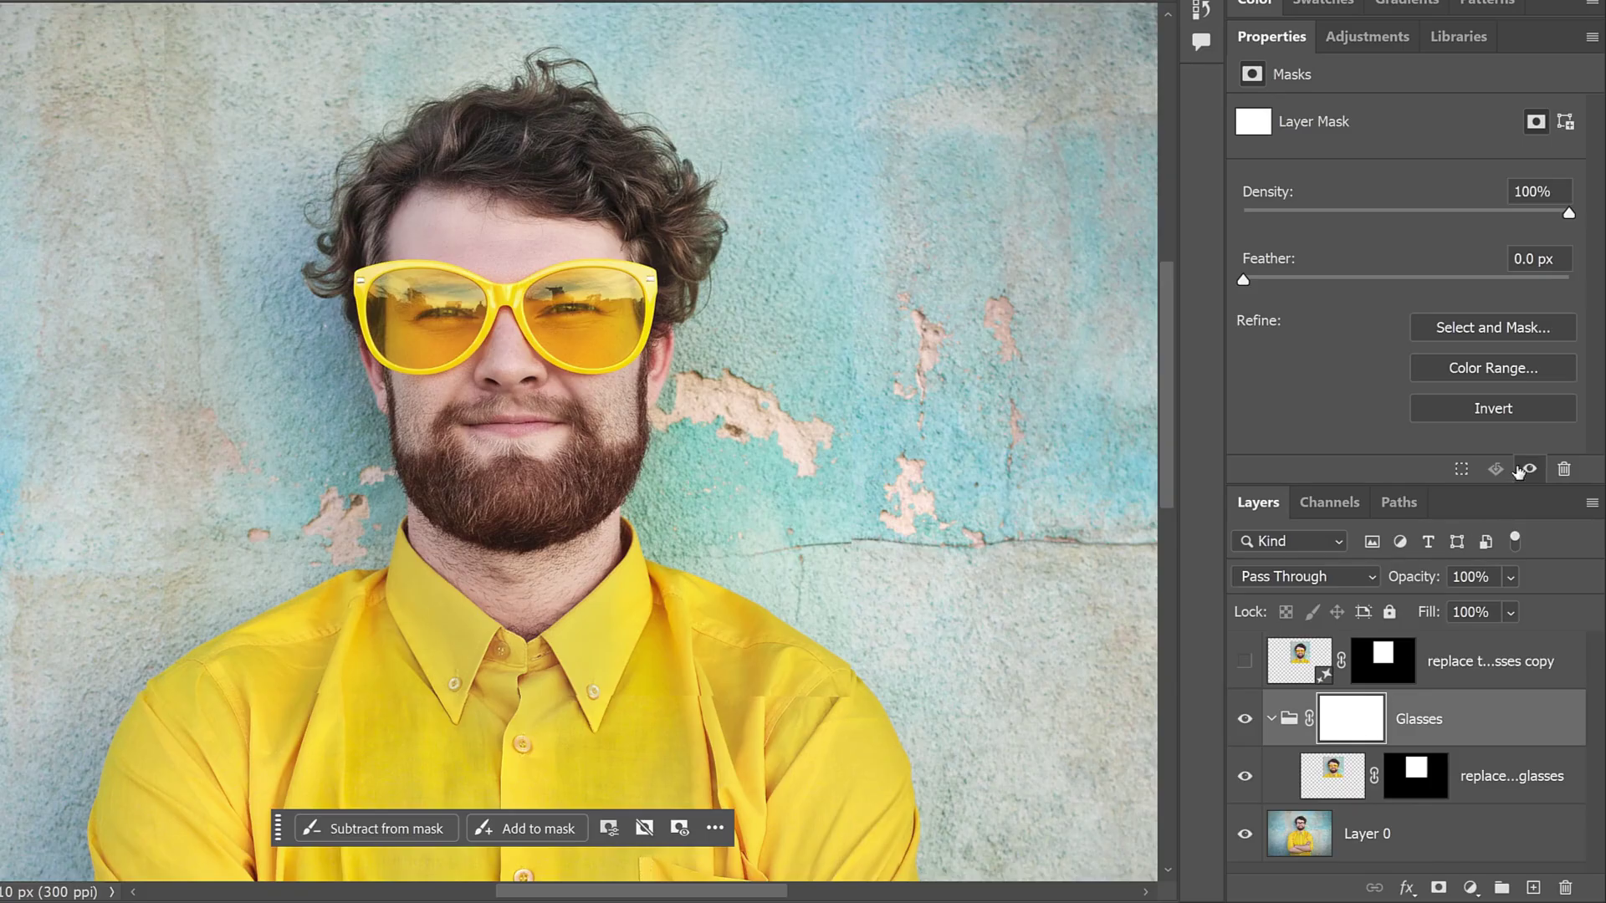
pyautogui.click(1529, 409)
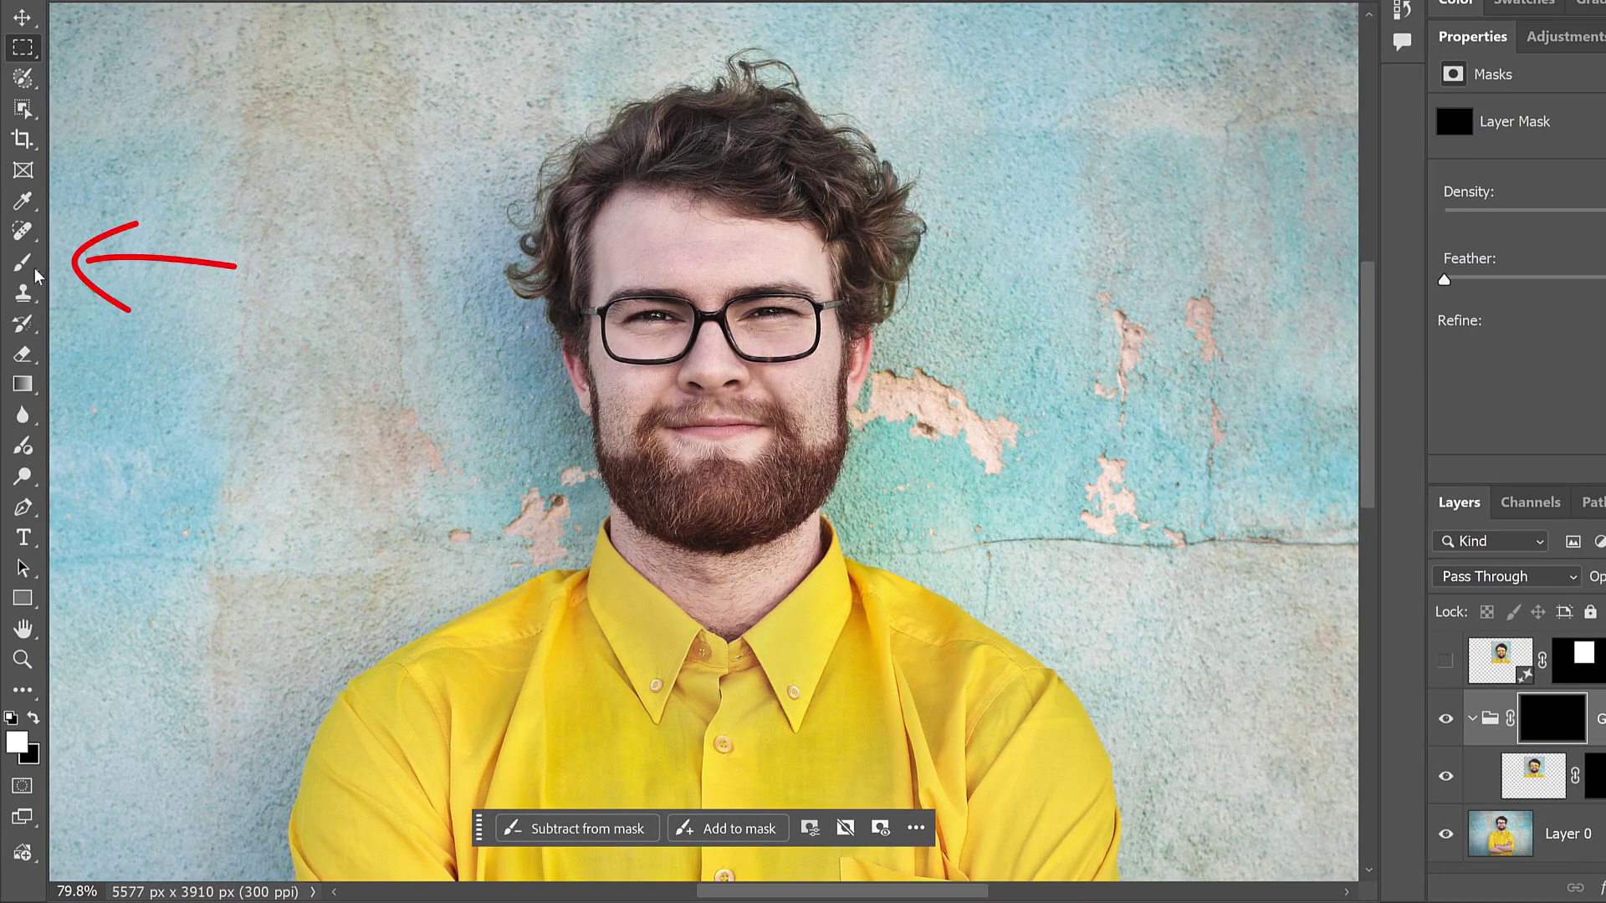
# Paint the sunglasses back in on the Glasses group mask with a soft white 150 px brush at 0% hardness, and compare with the original.
pyautogui.click(25, 265)
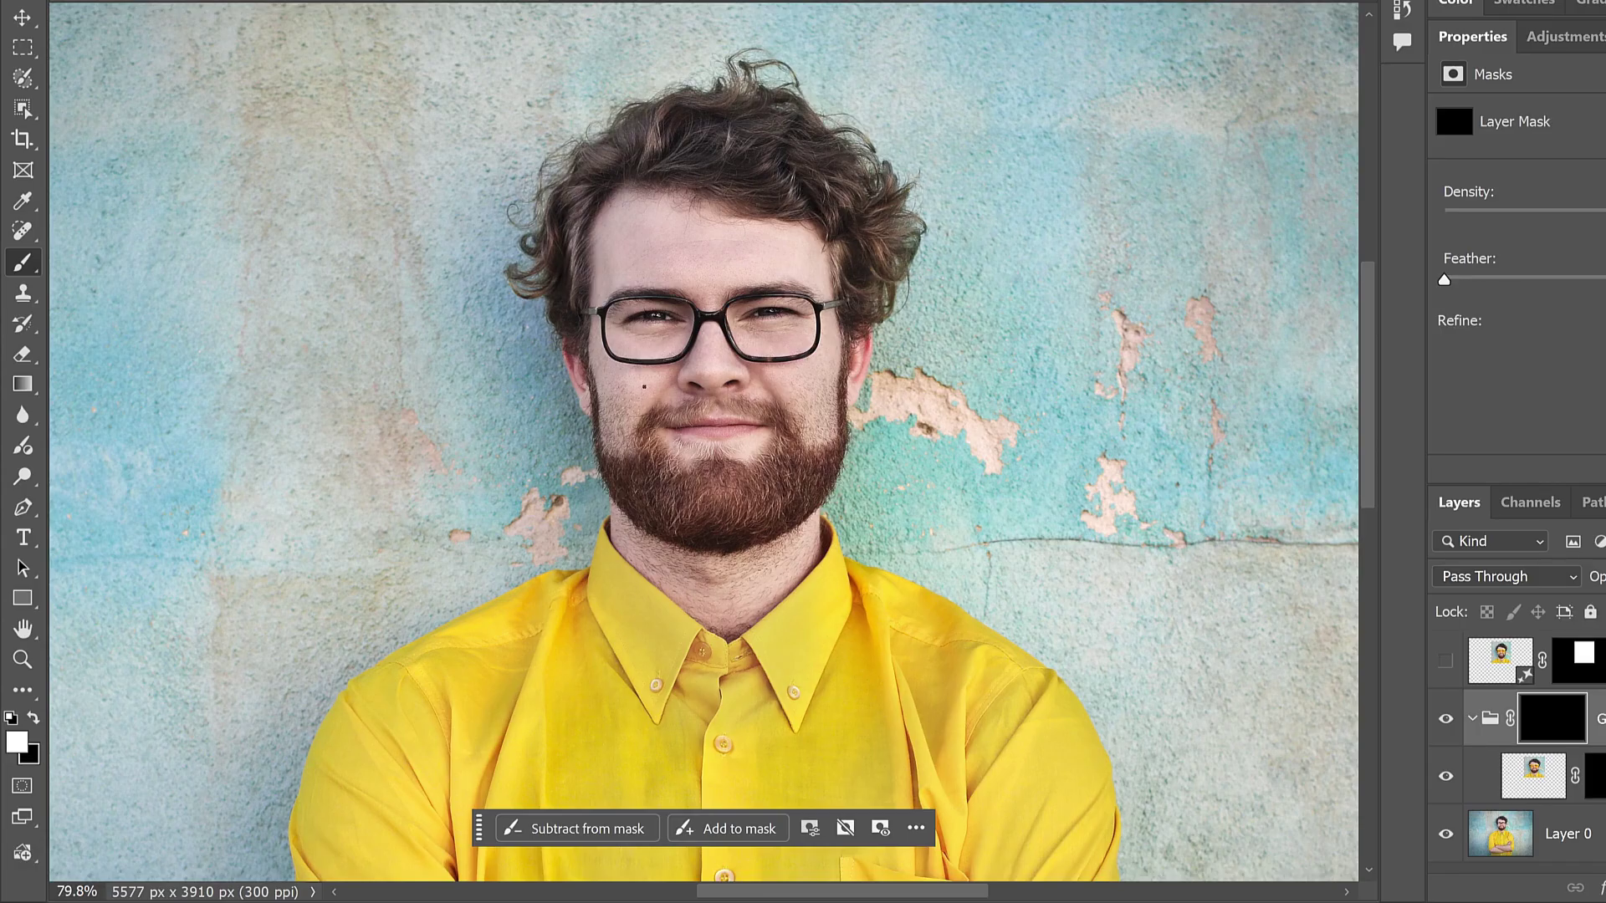
pyautogui.rightClick(644, 386)
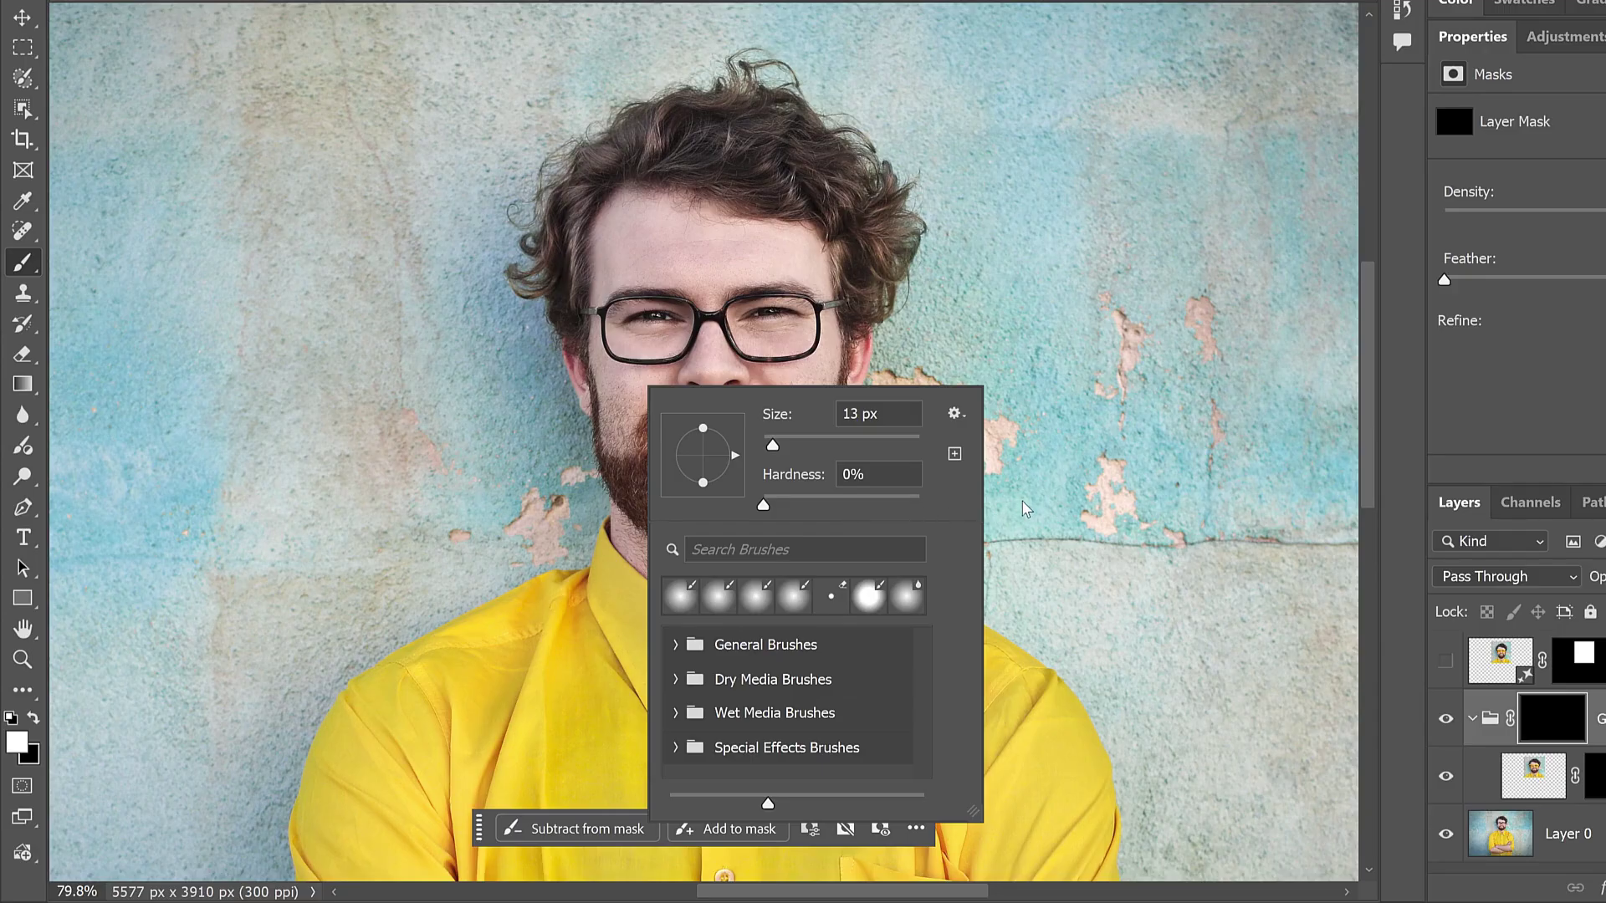
pyautogui.press('Escape')
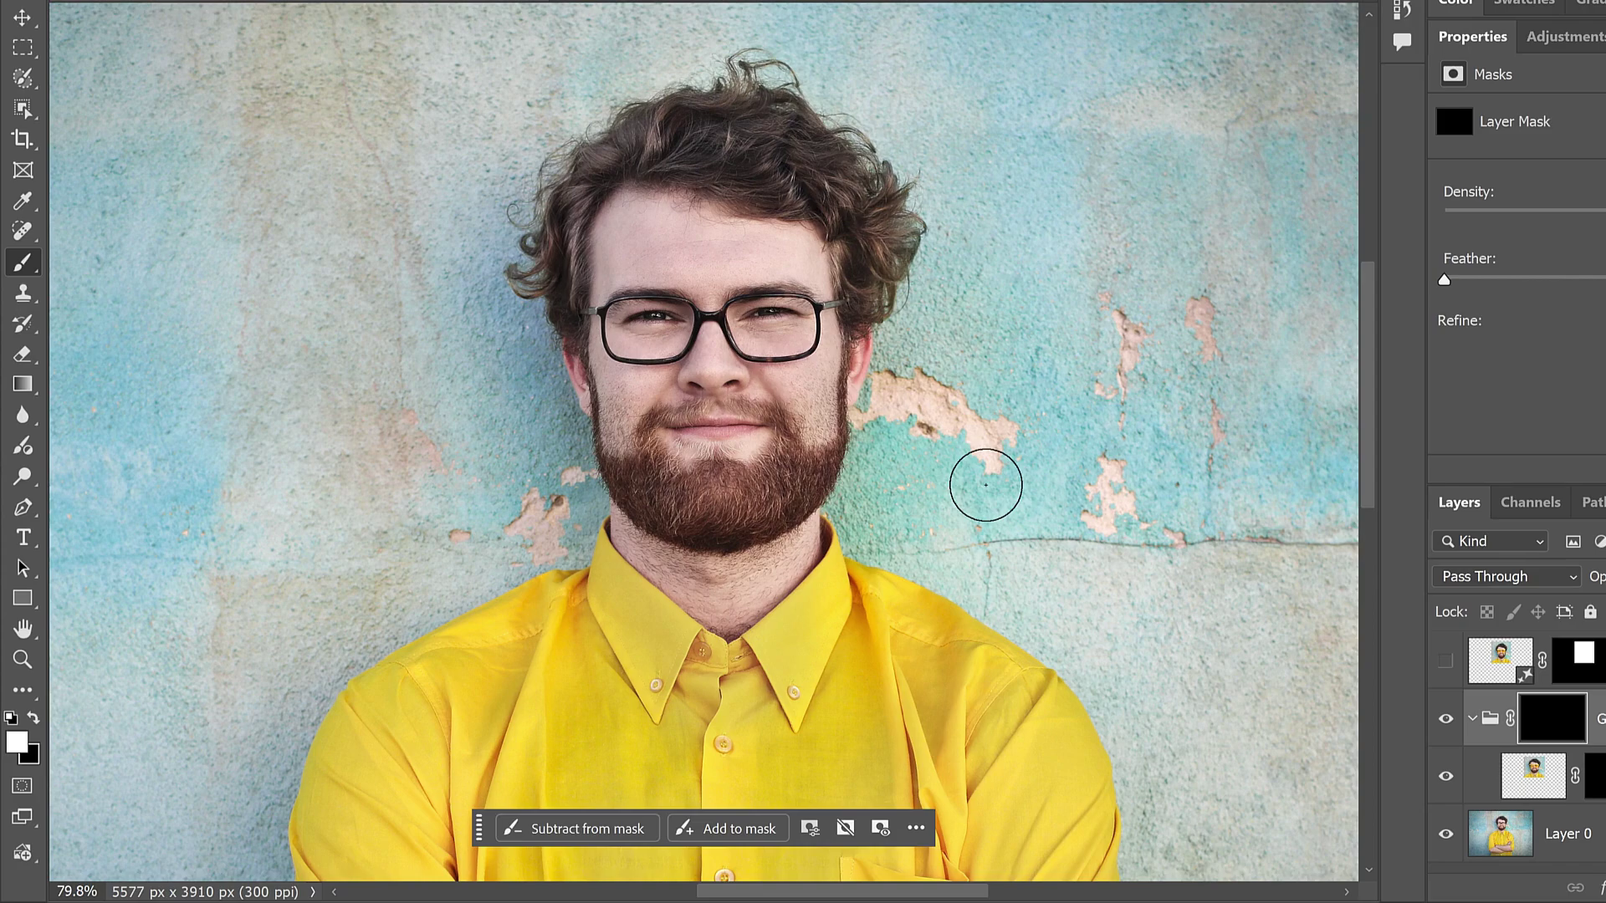
pyautogui.press('[')
pyautogui.moveTo(847, 307)
pyautogui.mouseDown()
pyautogui.moveTo(745, 350)
pyautogui.moveTo(832, 340)
pyautogui.moveTo(846, 264)
pyautogui.moveTo(722, 297)
pyautogui.moveTo(678, 340)
pyautogui.moveTo(689, 328)
pyautogui.moveTo(581, 346)
pyautogui.moveTo(562, 281)
pyautogui.moveTo(855, 301)
pyautogui.moveTo(716, 299)
pyautogui.moveTo(606, 341)
pyautogui.moveTo(575, 336)
pyautogui.moveTo(610, 269)
pyautogui.moveTo(591, 266)
pyautogui.moveTo(818, 270)
pyautogui.moveTo(777, 361)
pyautogui.moveTo(652, 360)
pyautogui.moveTo(556, 289)
pyautogui.moveTo(811, 297)
pyautogui.mouseUp()
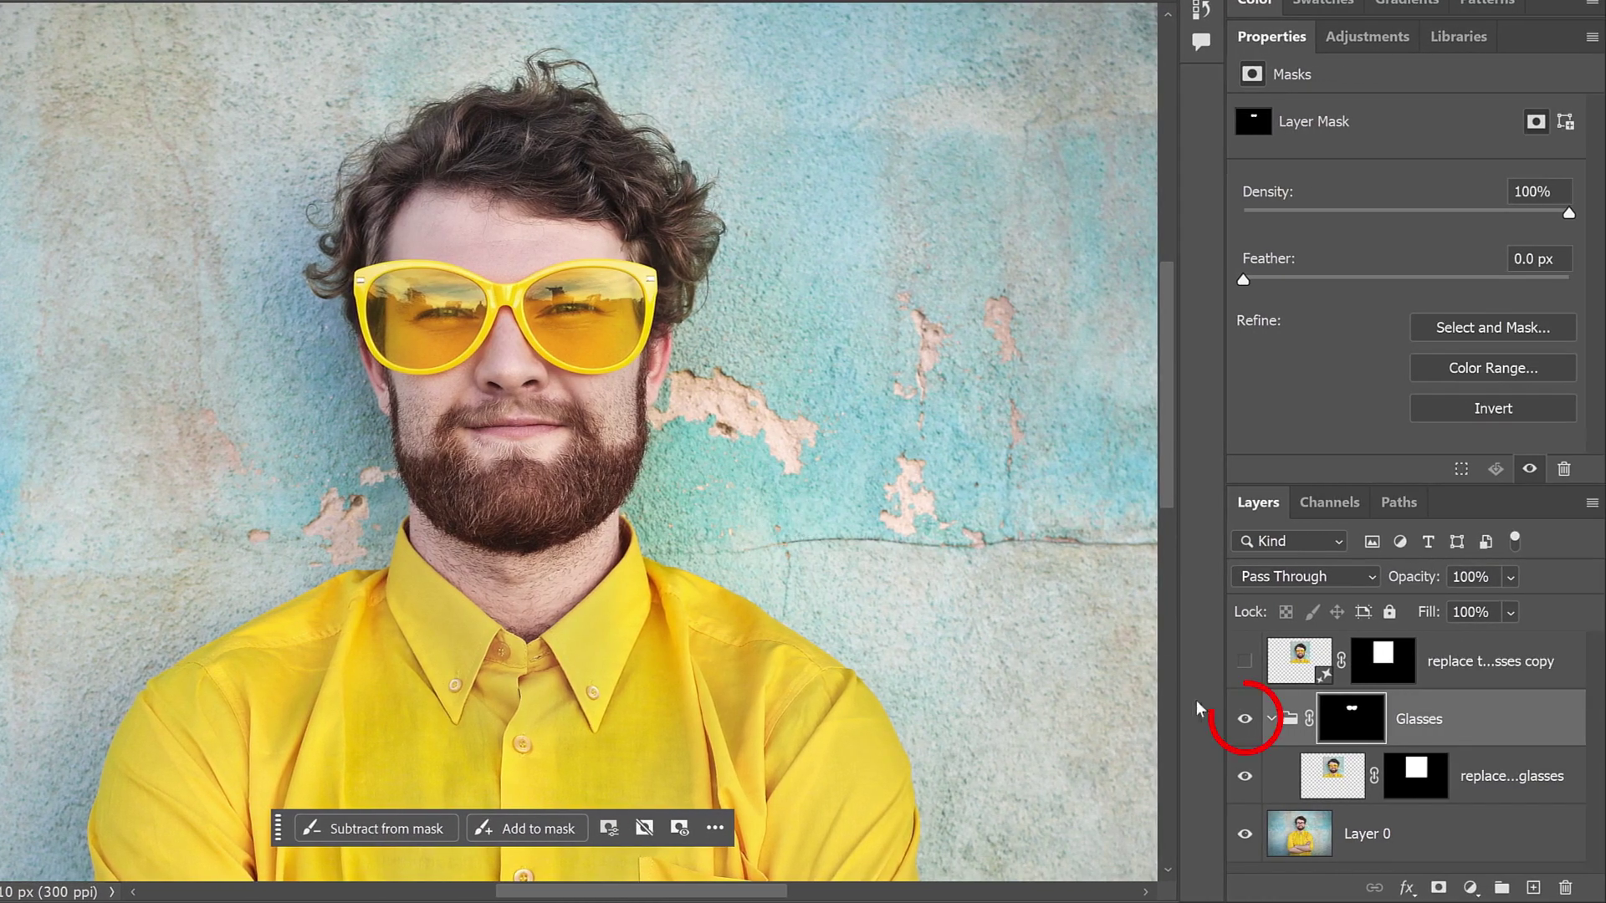
pyautogui.click(1245, 720)
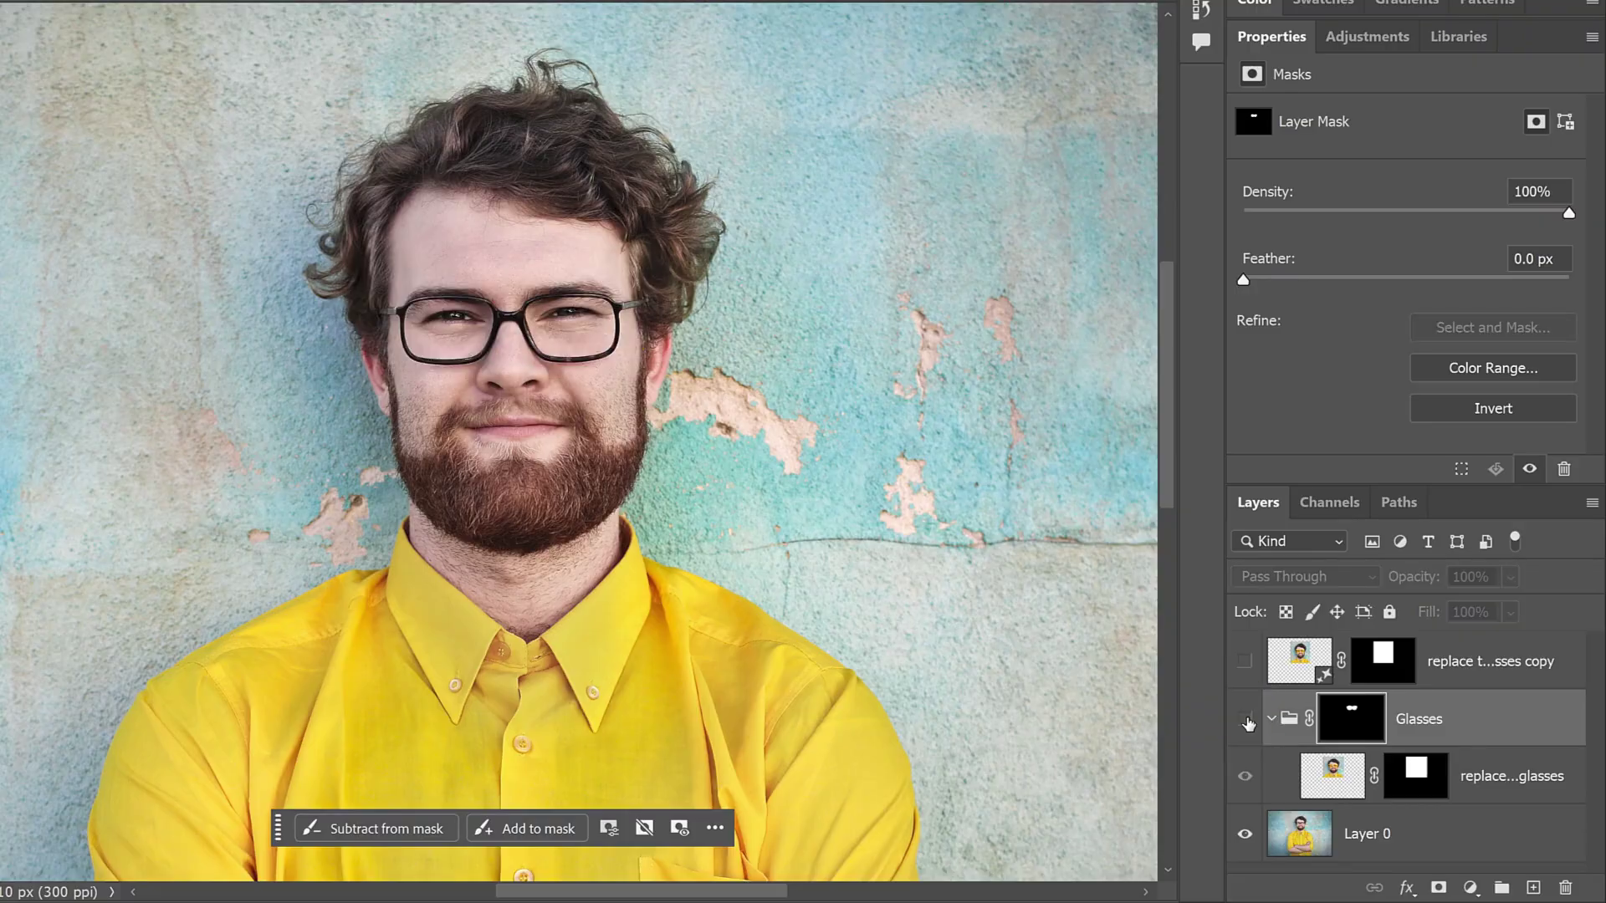
pyautogui.click(1246, 720)
pyautogui.click(1245, 719)
pyautogui.click(1246, 719)
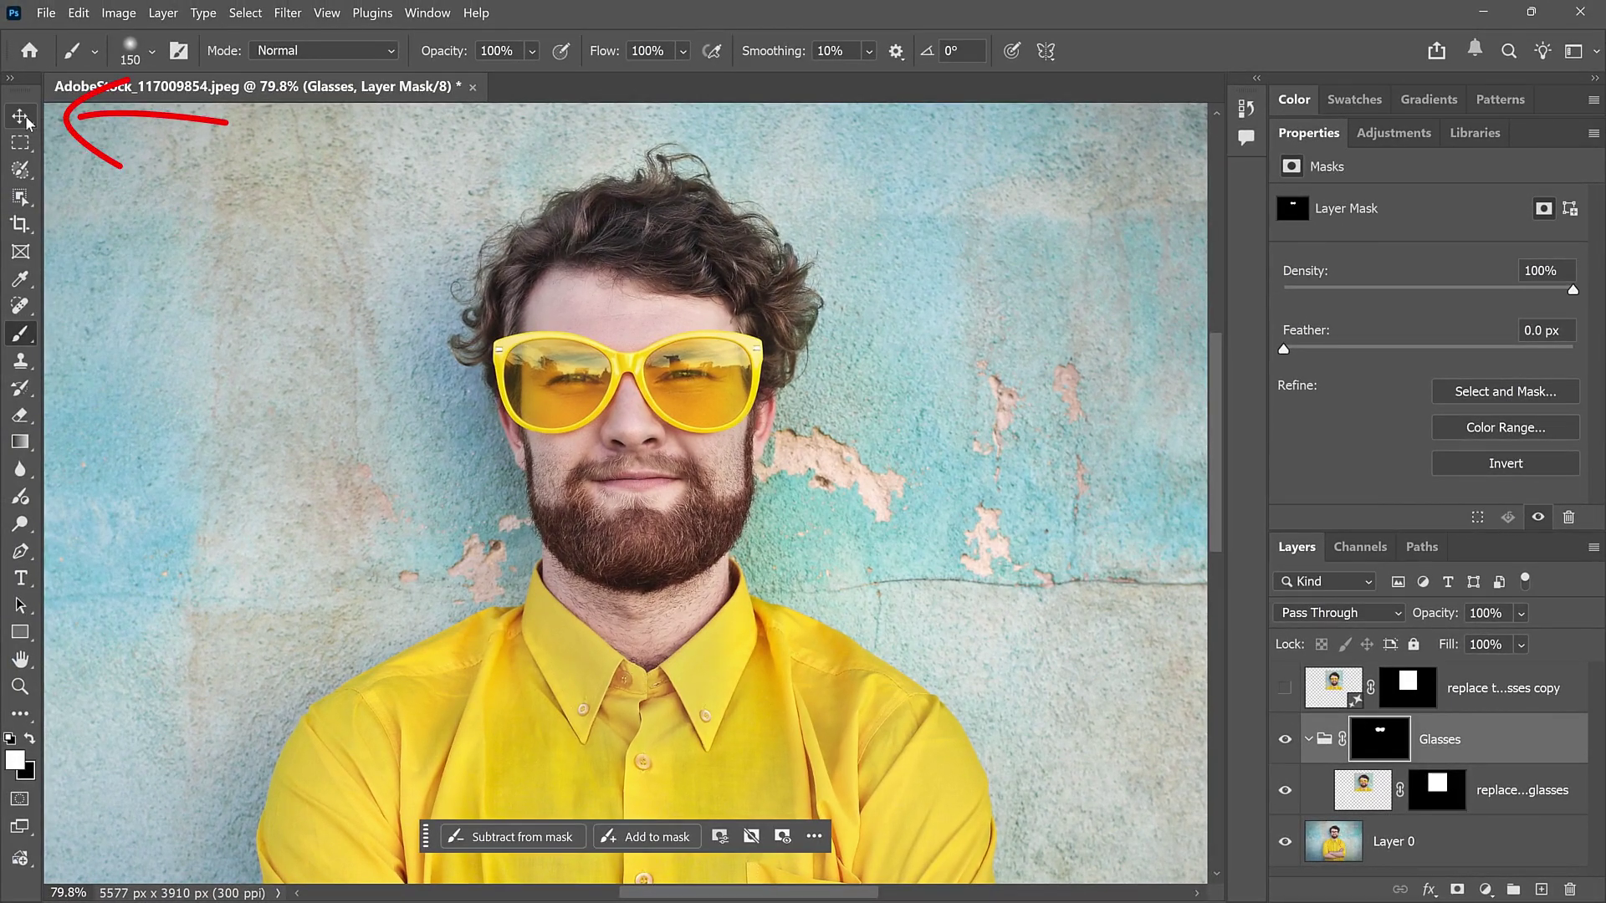
# Nudge the Glasses group slightly down and right at a temporary 60% opacity, restore 100% opacity, and check it against the original glasses.
pyautogui.click(26, 122)
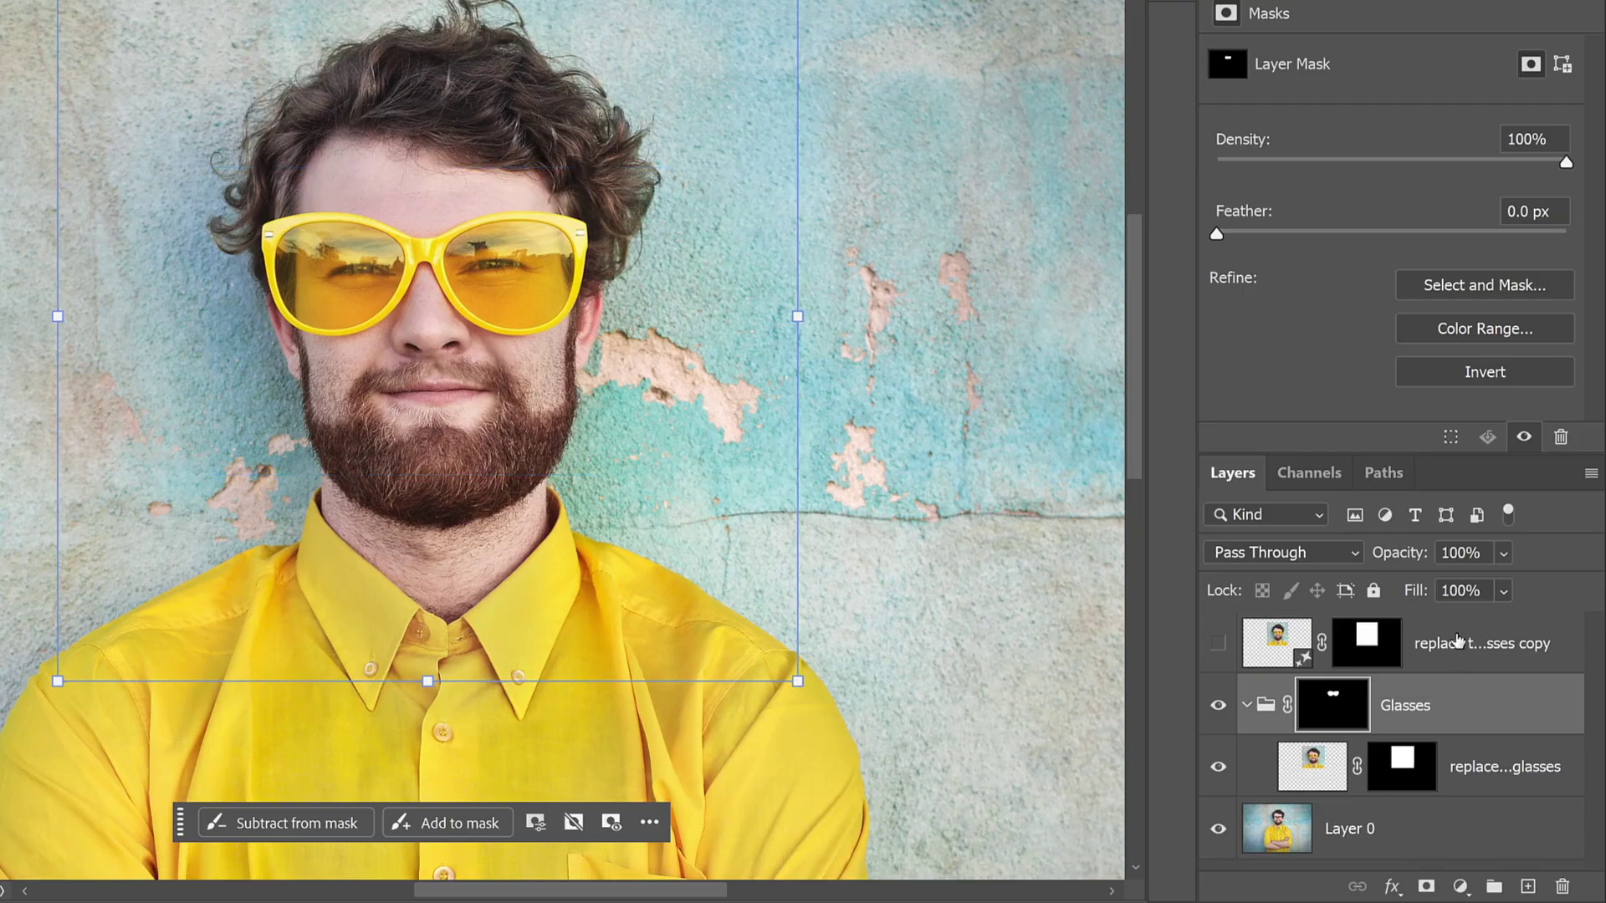
pyautogui.click(1503, 553)
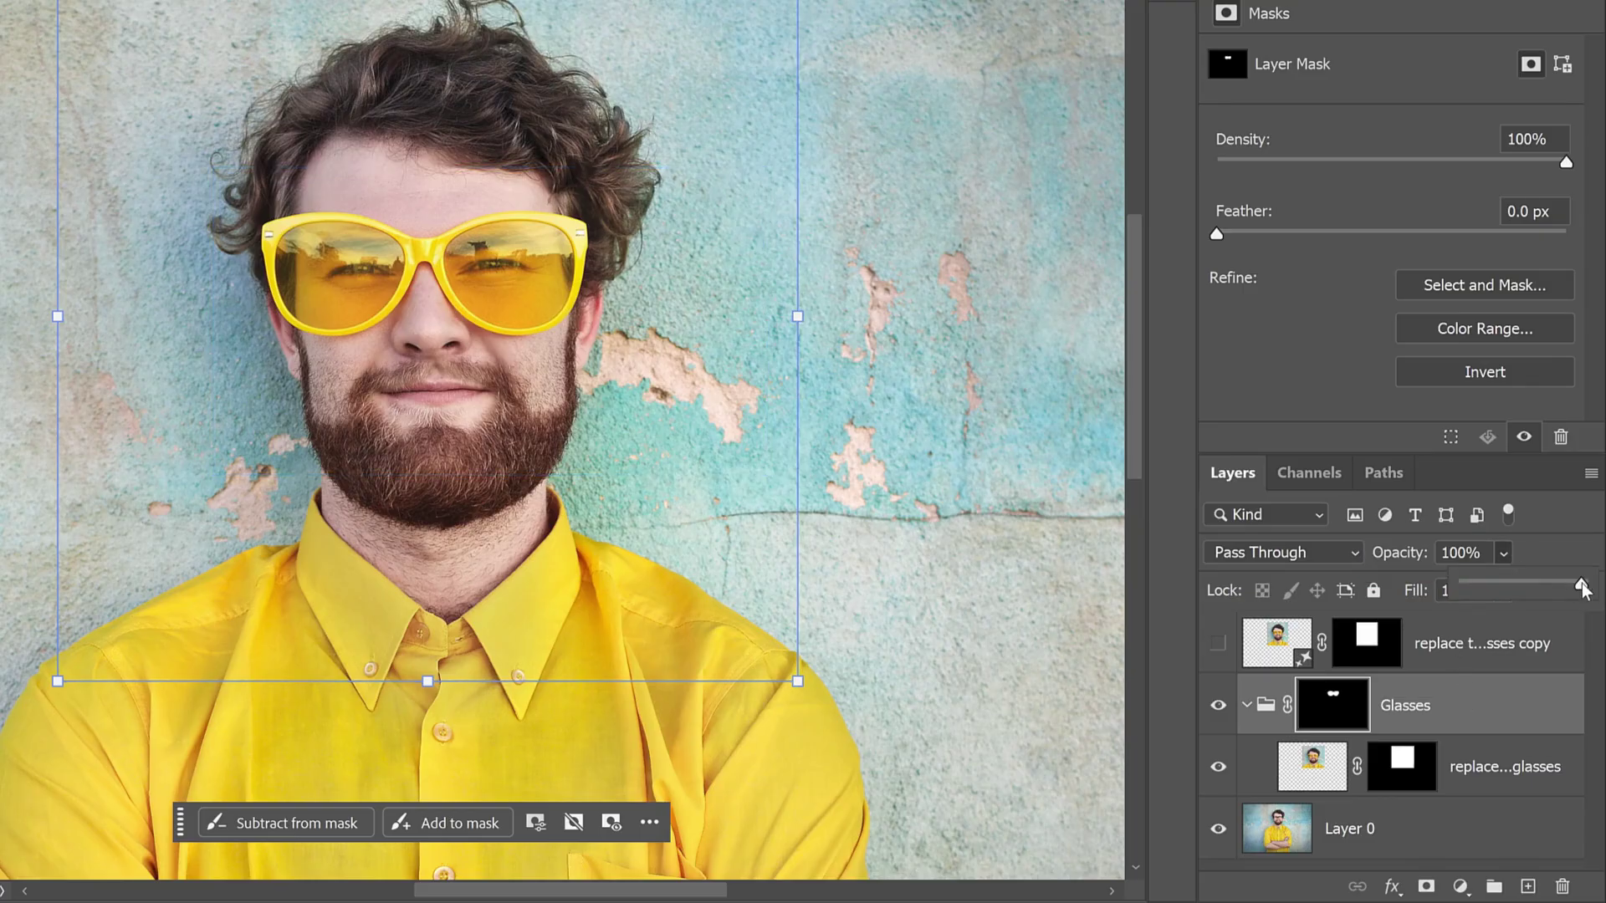
pyautogui.moveTo(1581, 583); pyautogui.dragTo(1536, 586)
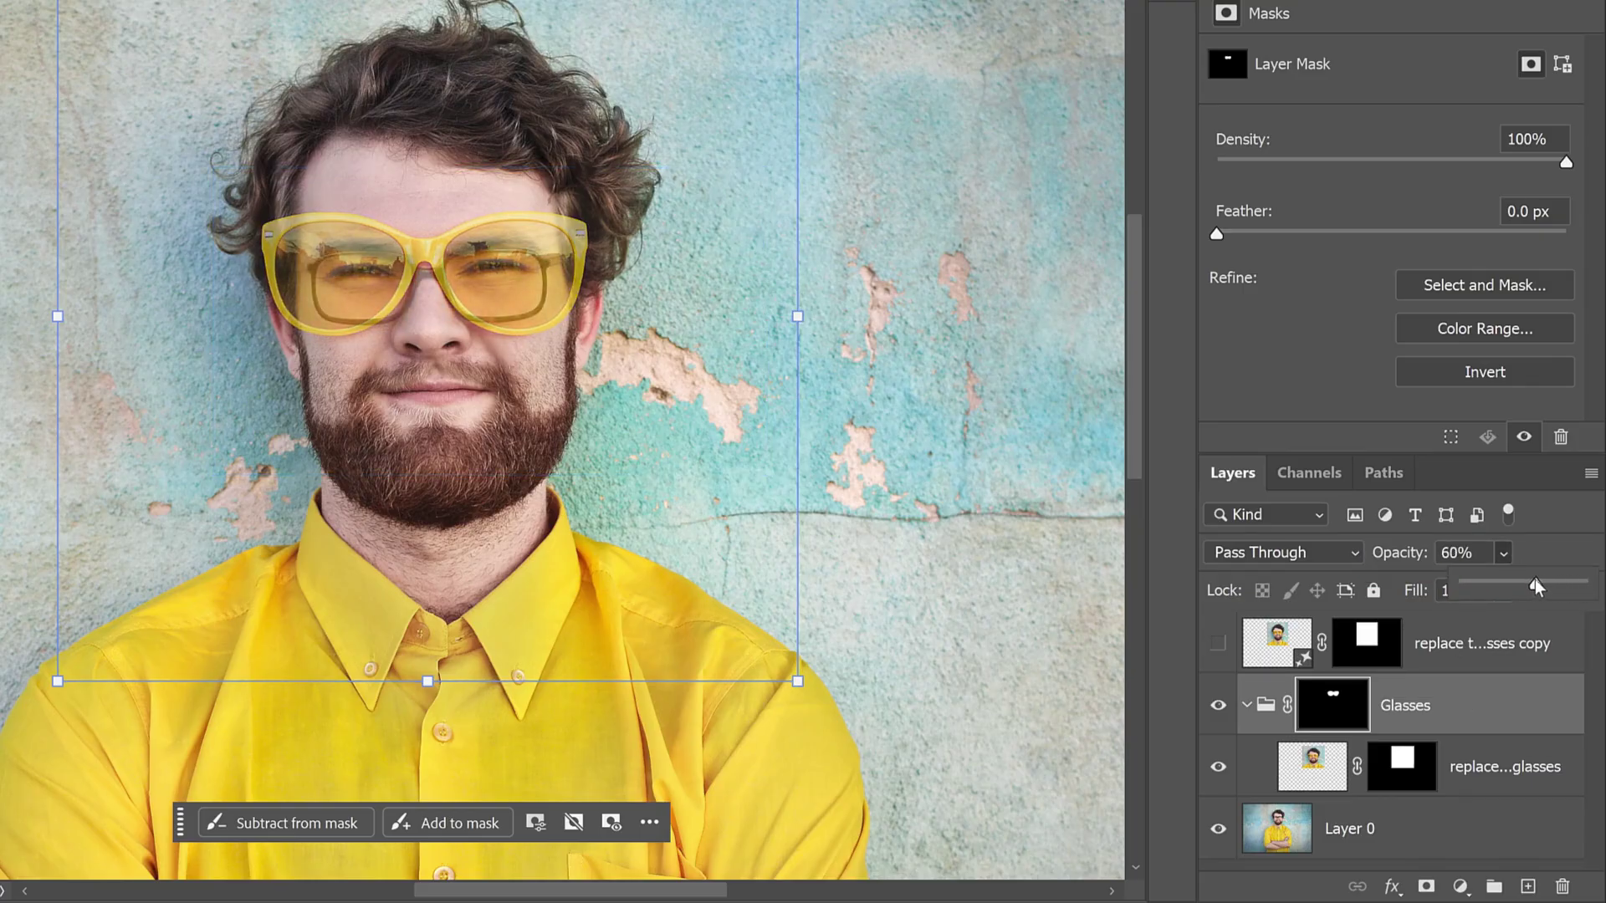
pyautogui.click(1549, 549)
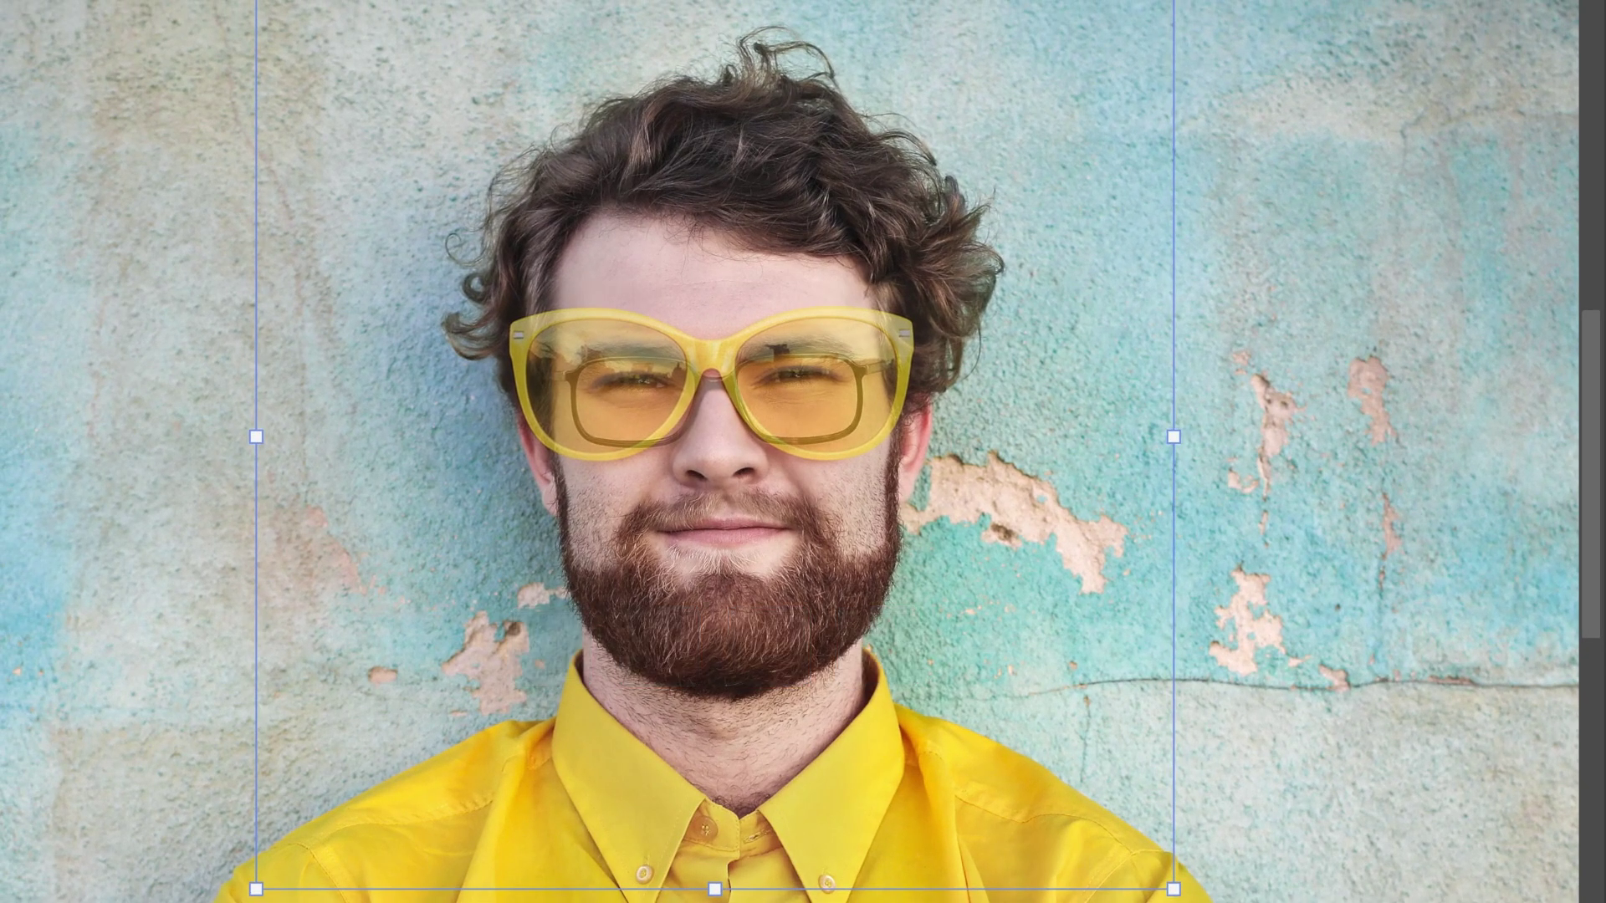
pyautogui.press('Right')
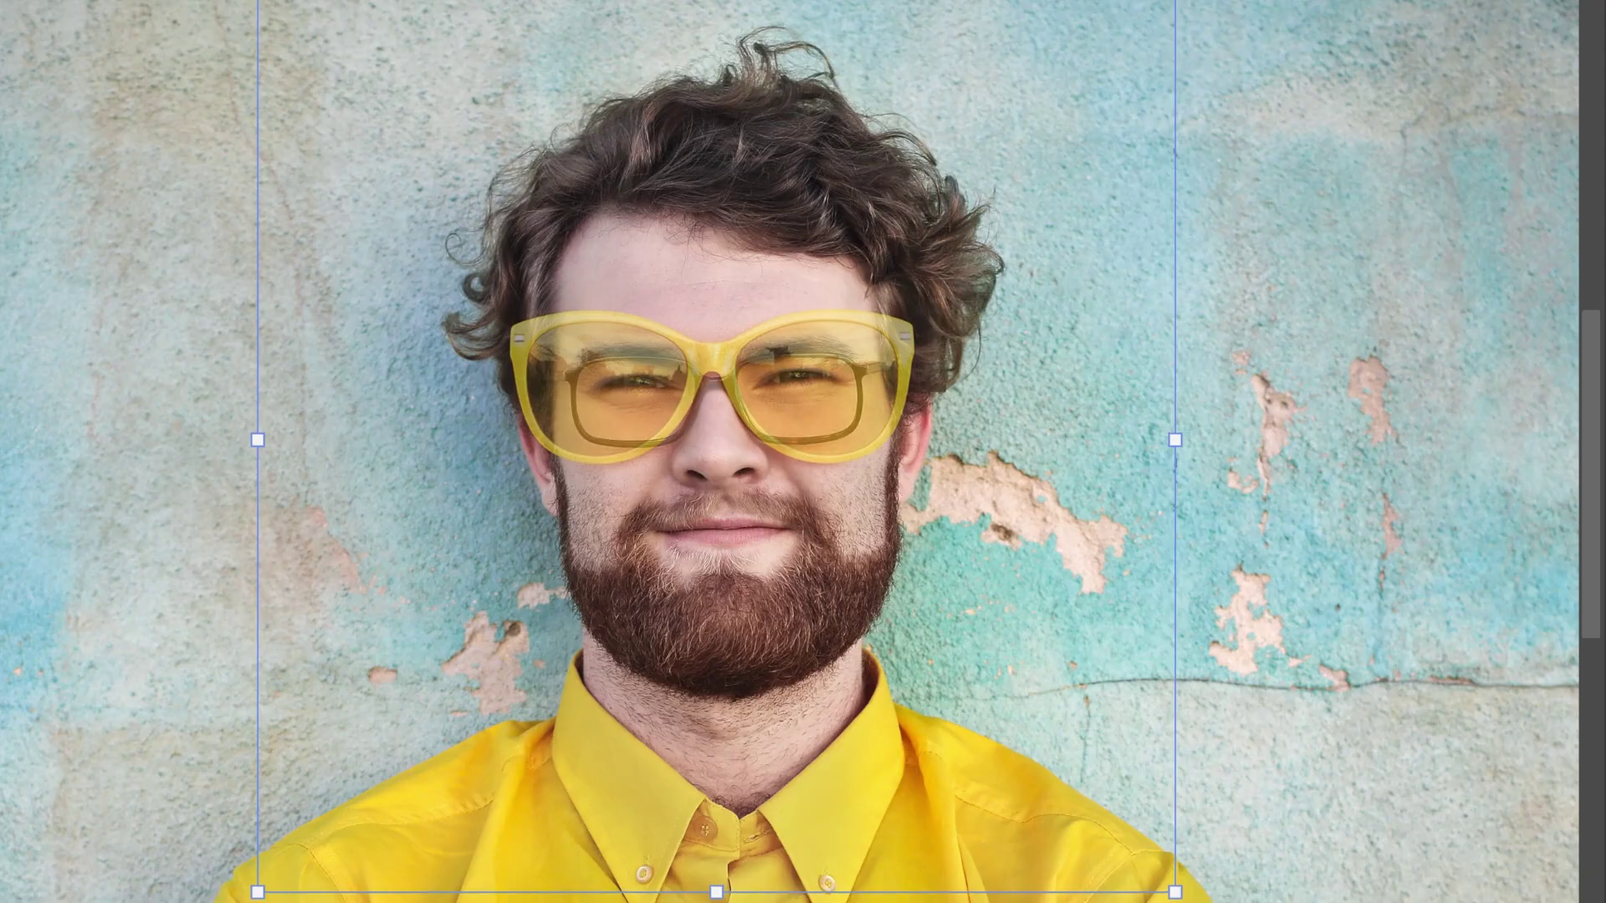
pyautogui.click(1463, 755)
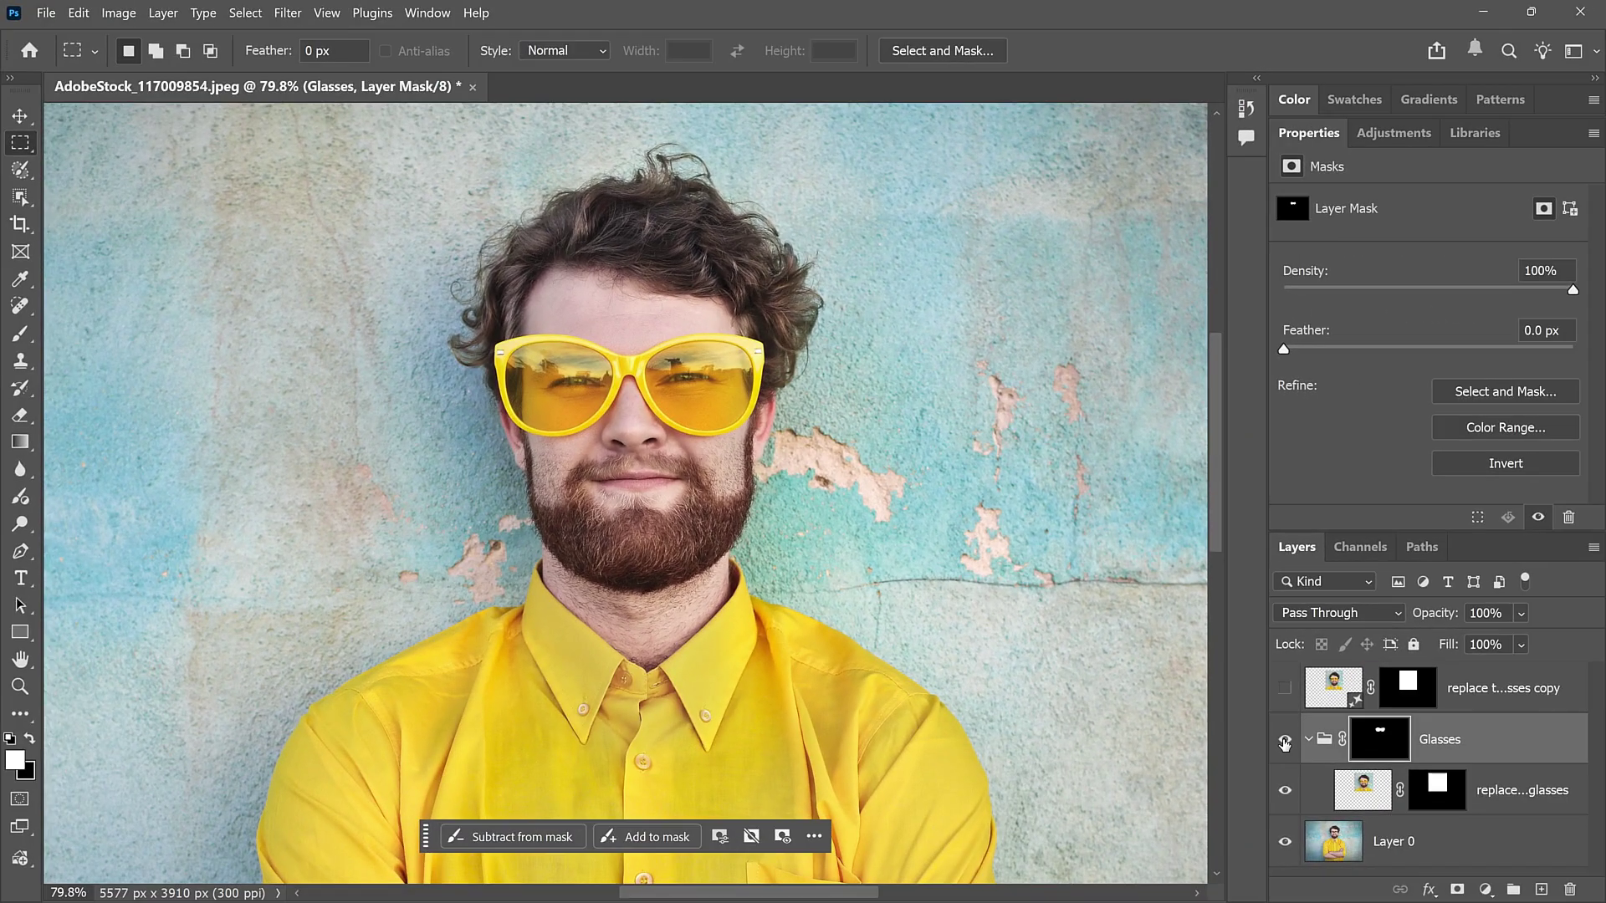
pyautogui.click(1463, 821)
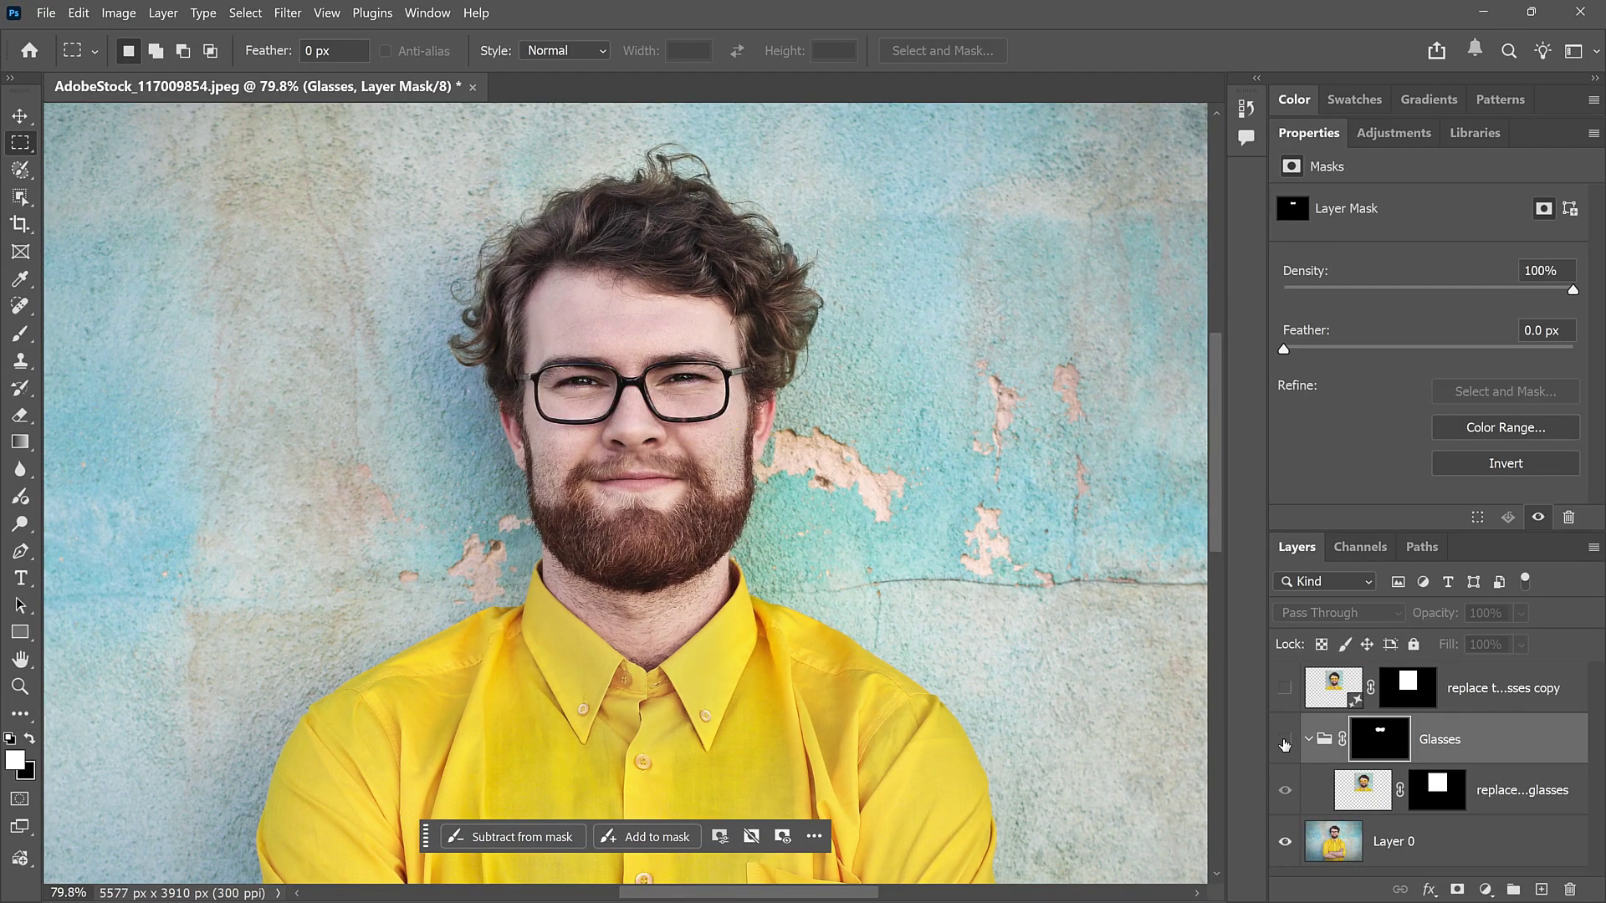
pyautogui.click(1285, 741)
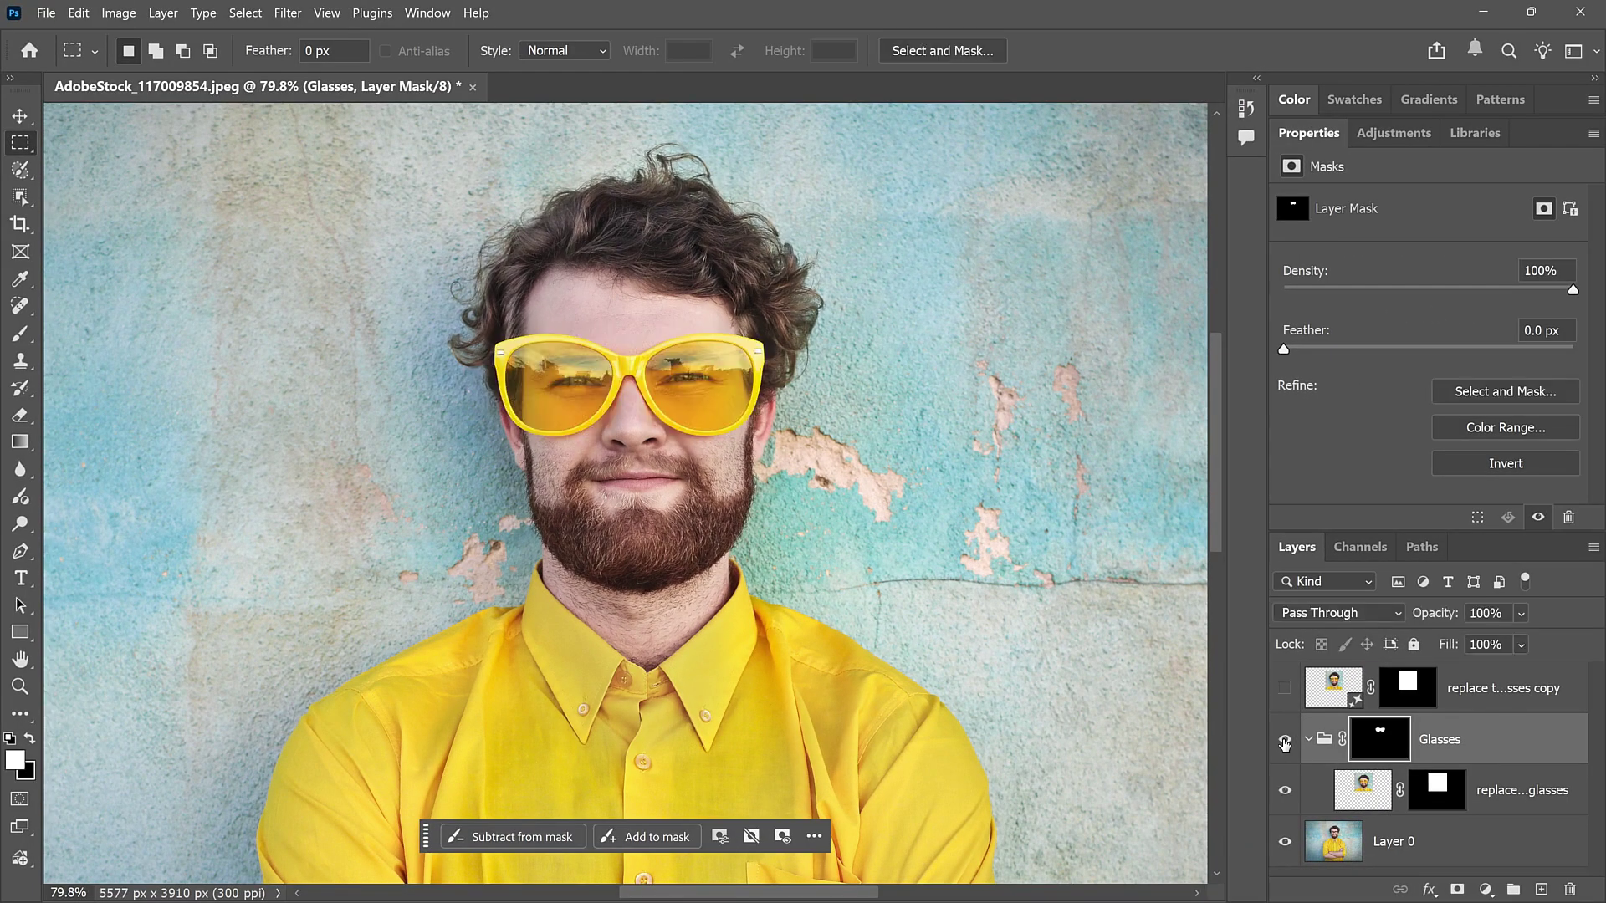
# Compare the result with the unaligned generative copy, fit the image on screen, and delete the copy layer.
pyautogui.click(1286, 690)
pyautogui.click(1287, 690)
pyautogui.click(1286, 690)
pyautogui.click(1287, 690)
pyautogui.click(325, 12)
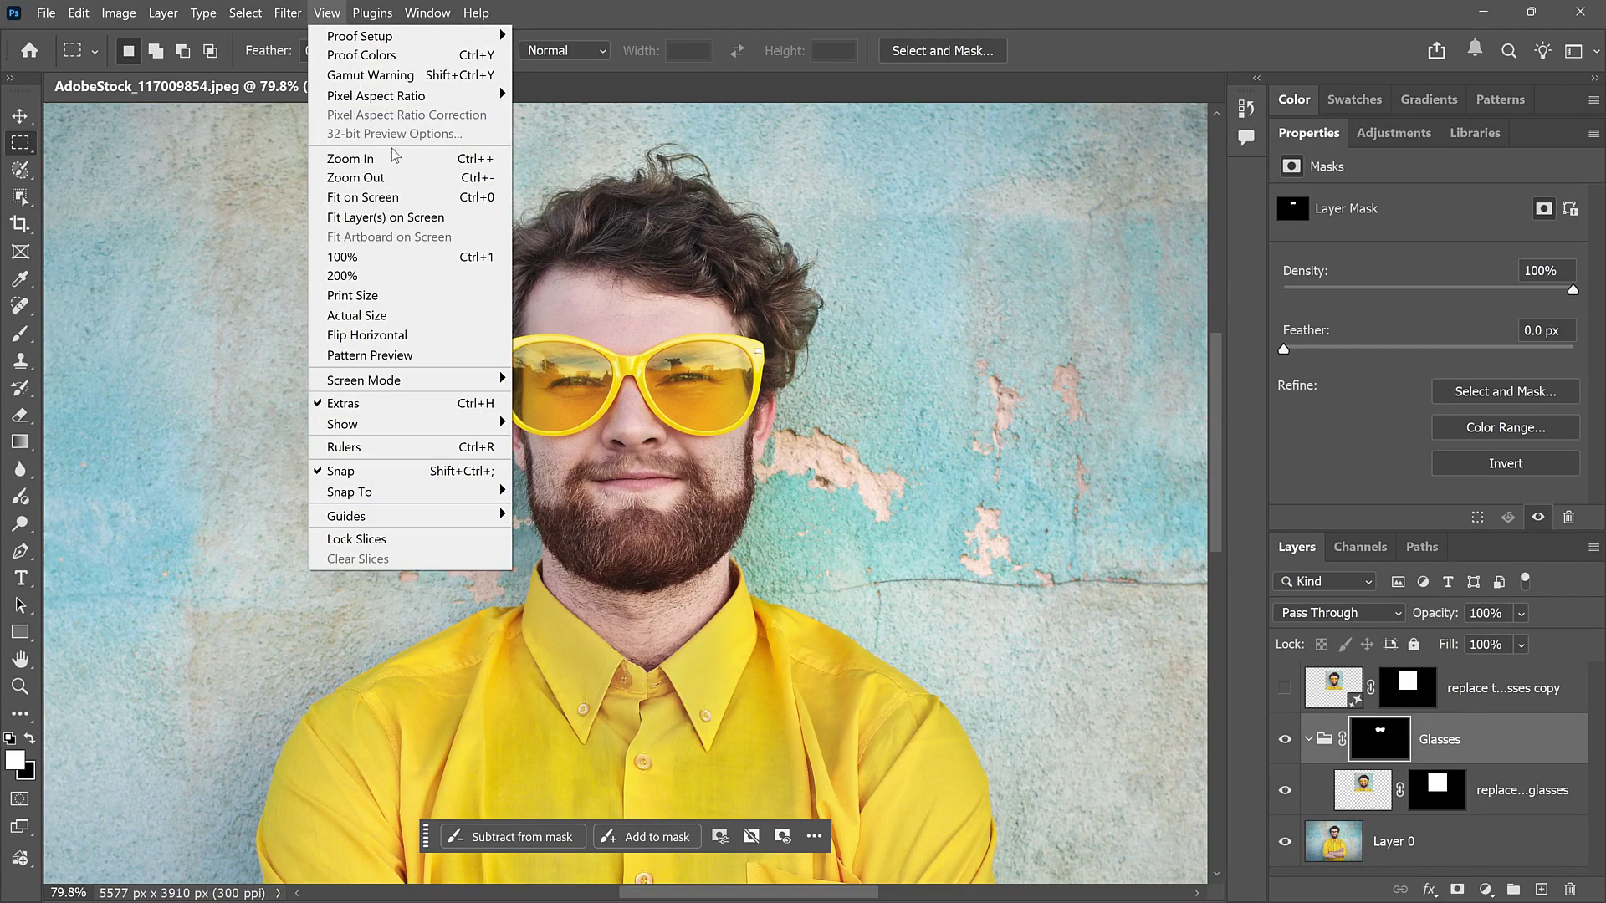
pyautogui.click(413, 197)
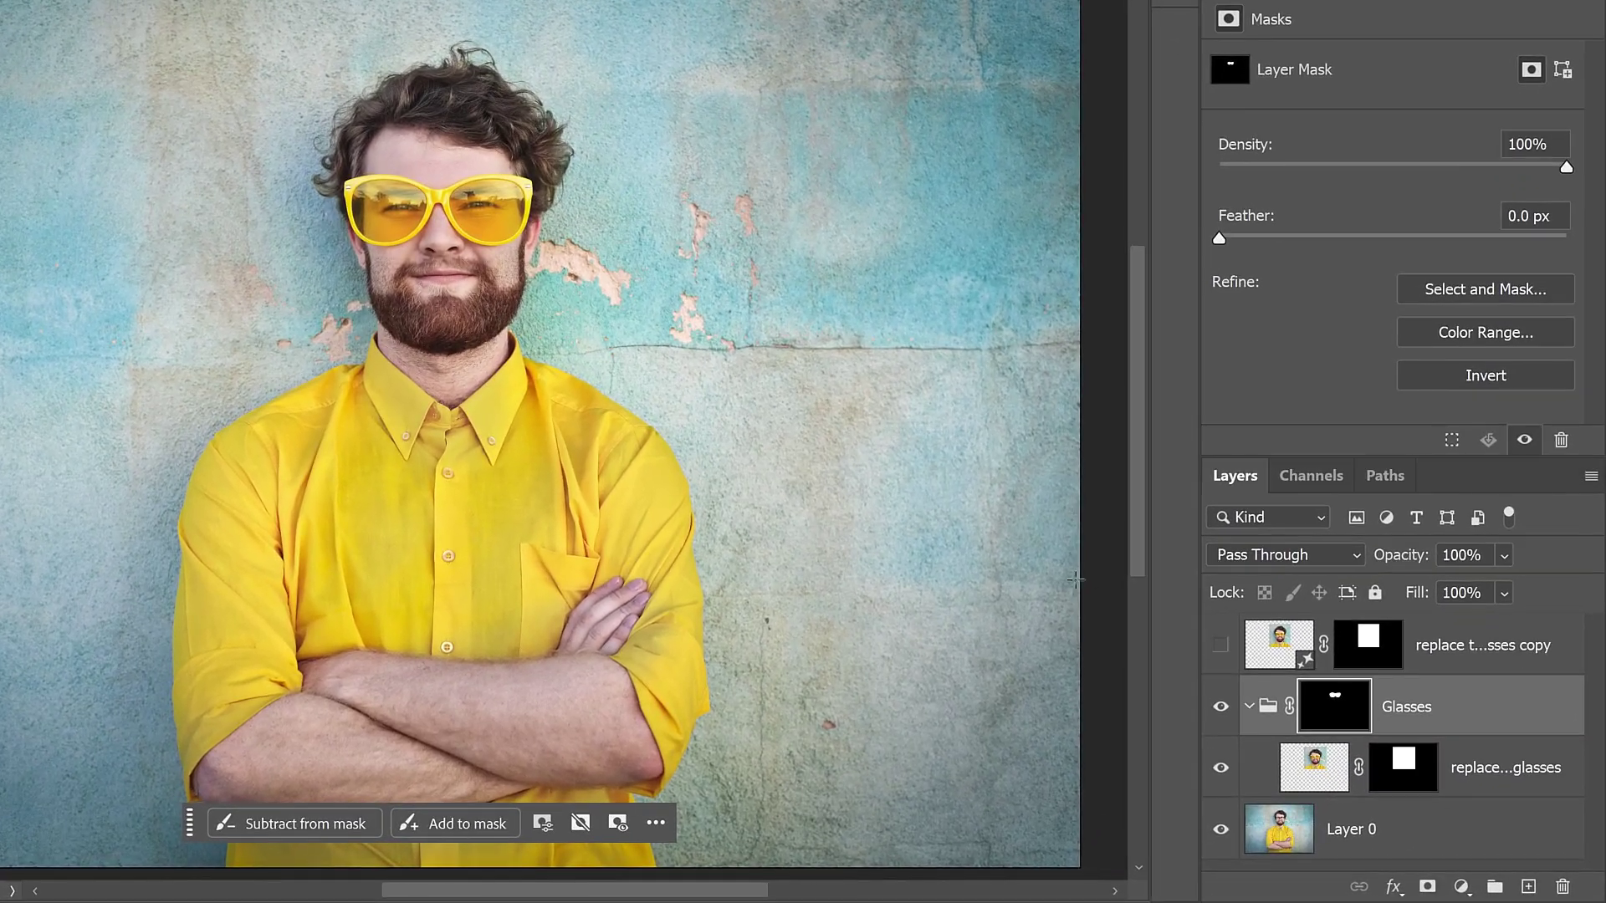
pyautogui.moveTo(1534, 670); pyautogui.dragTo(1562, 886)
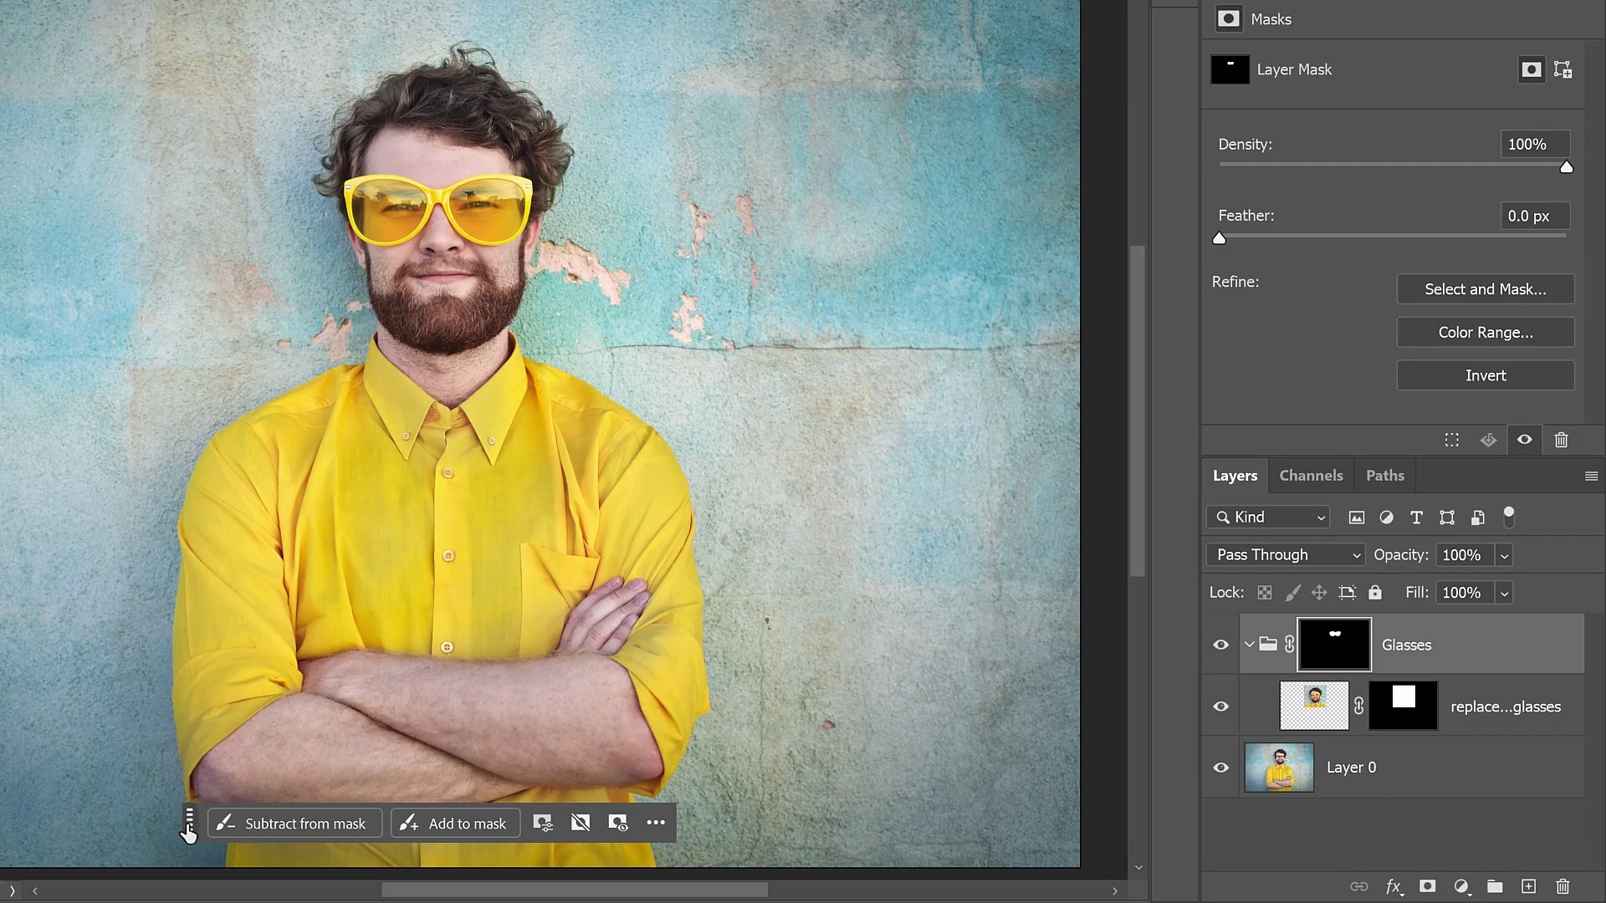
# Make a rectangular selection around the shirt and crossed arms, from the man's mouth down to the image's lower edge.
pyautogui.moveTo(187, 820); pyautogui.dragTo(575, 321)
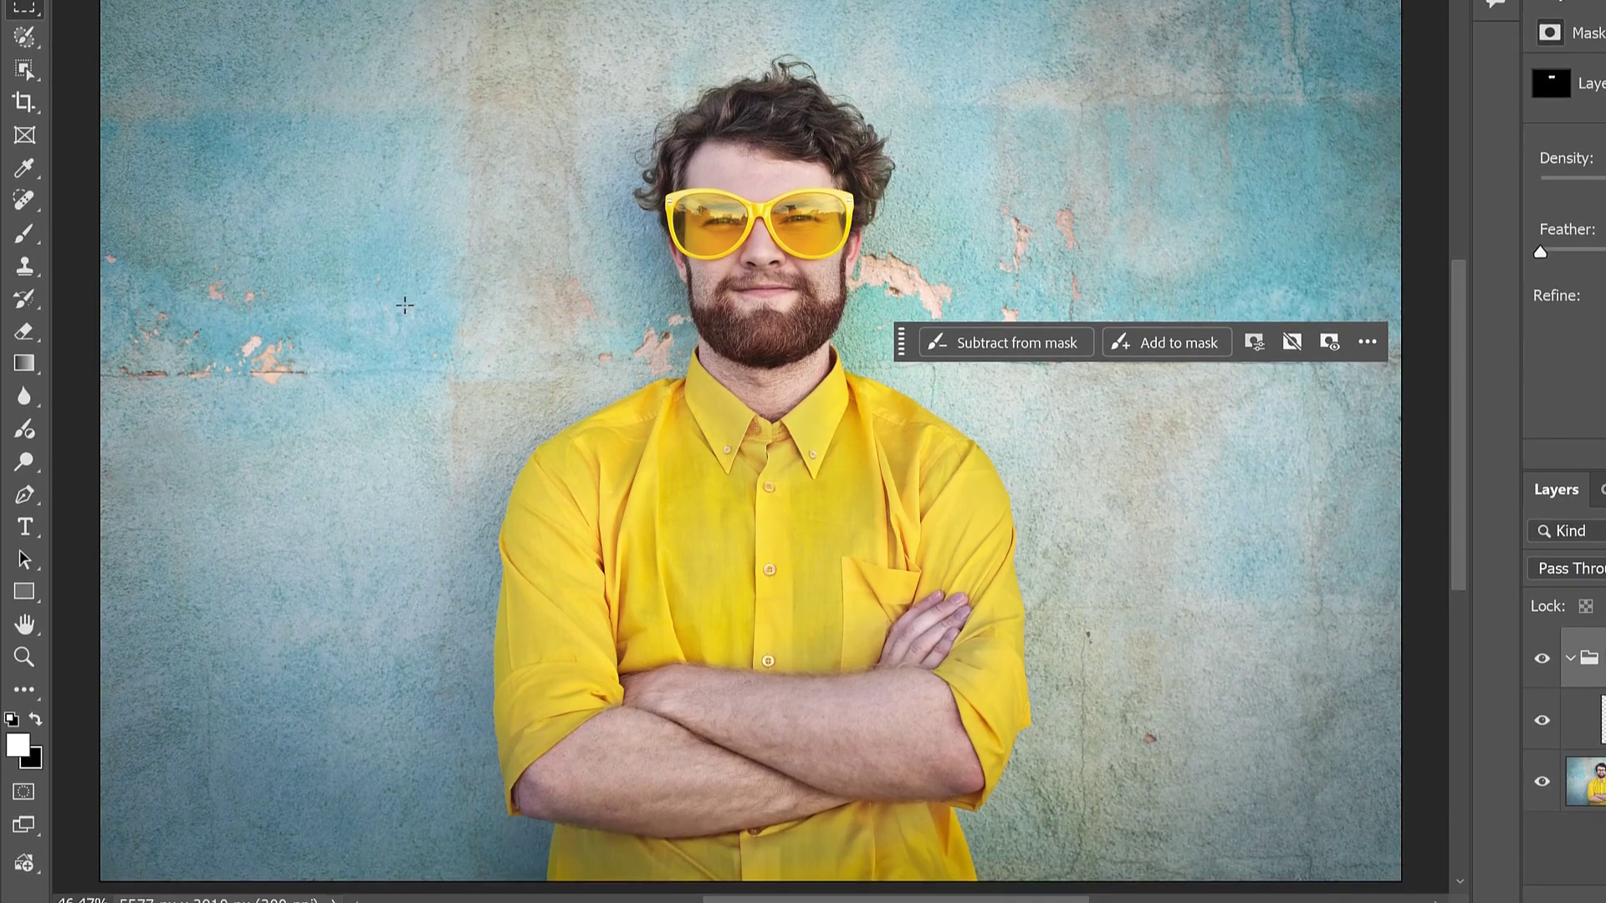
pyautogui.moveTo(405, 374); pyautogui.dragTo(867, 812)
pyautogui.moveTo(866, 716); pyautogui.dragTo(1117, 782)
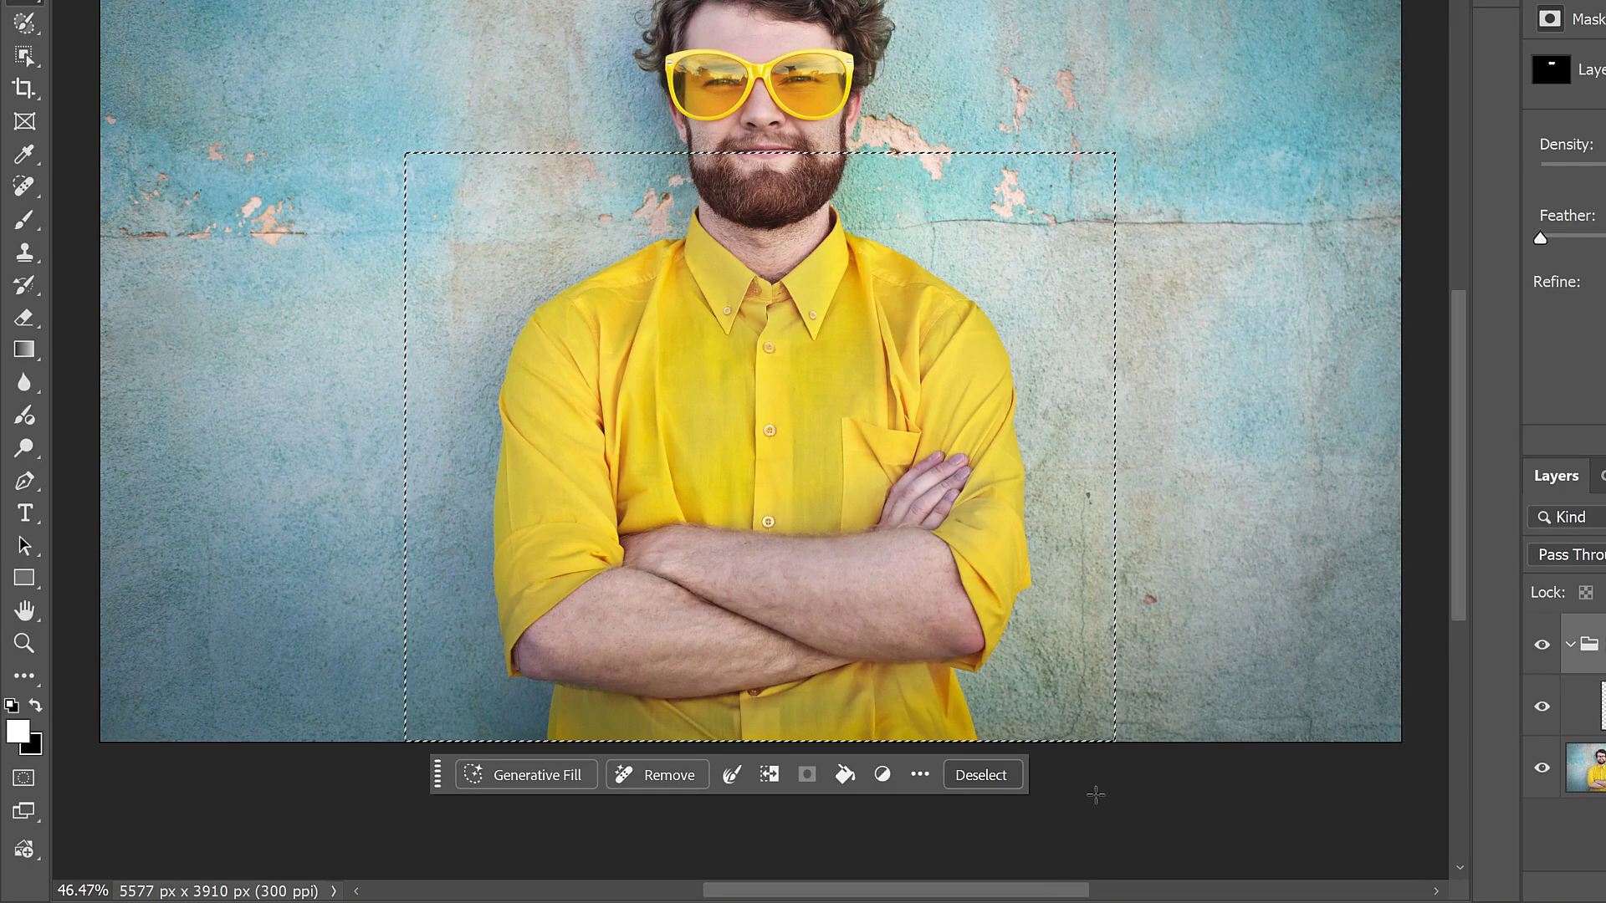
# Run Generative Fill on the selection with the prompt "change the shirt color from yellow to green" and the Gemini 2.5 (Nano Banana) model.
pyautogui.click(579, 781)
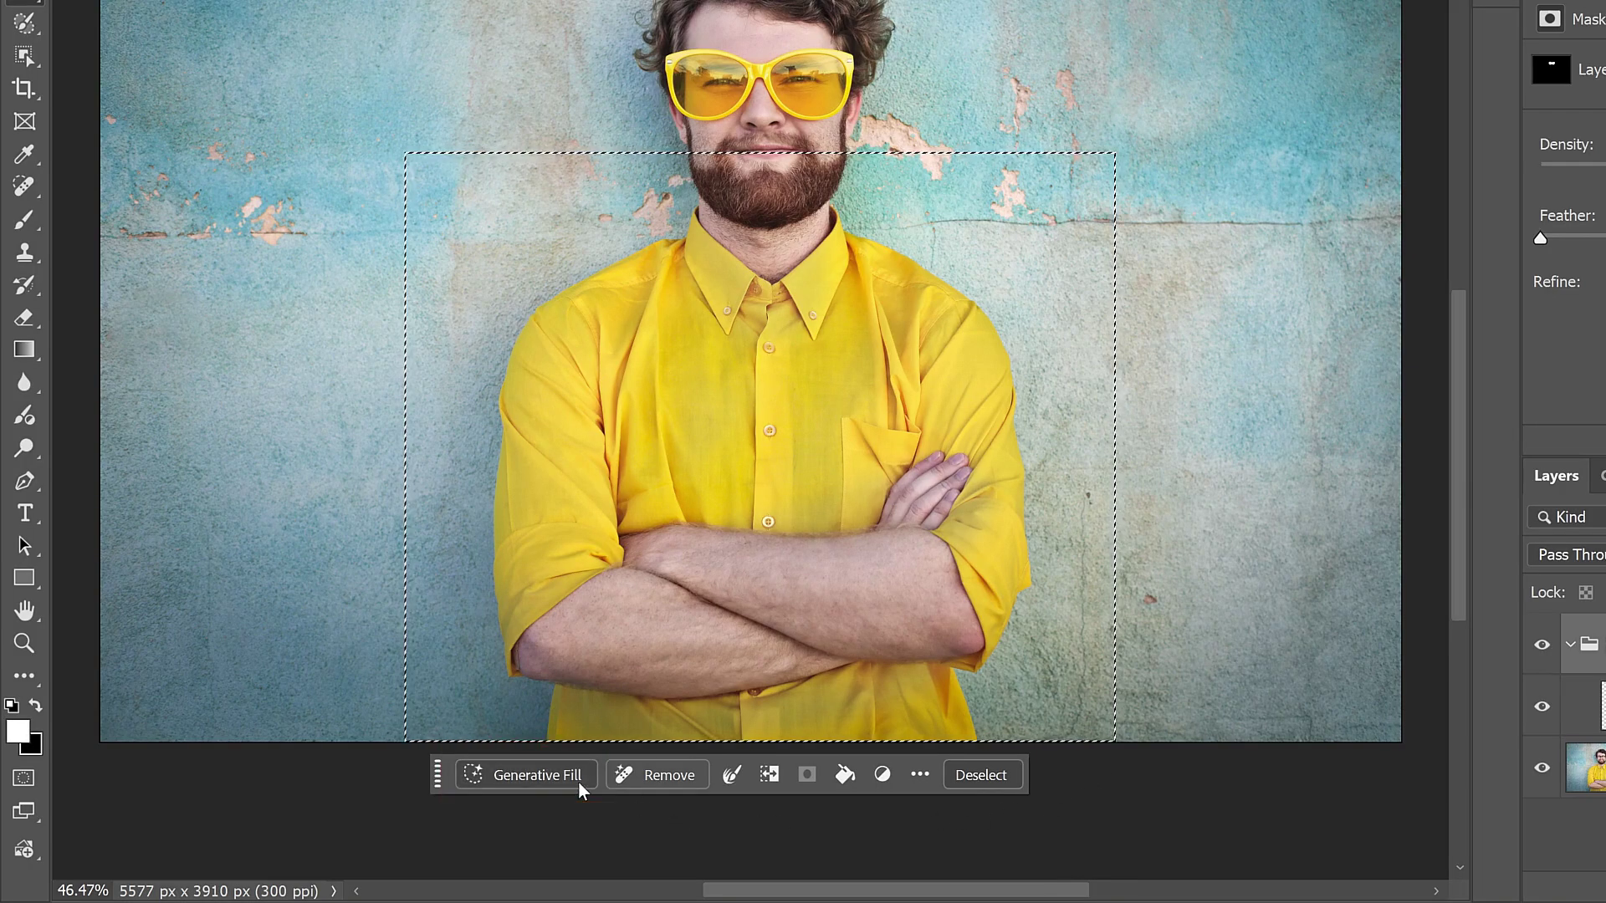
pyautogui.write('change ')
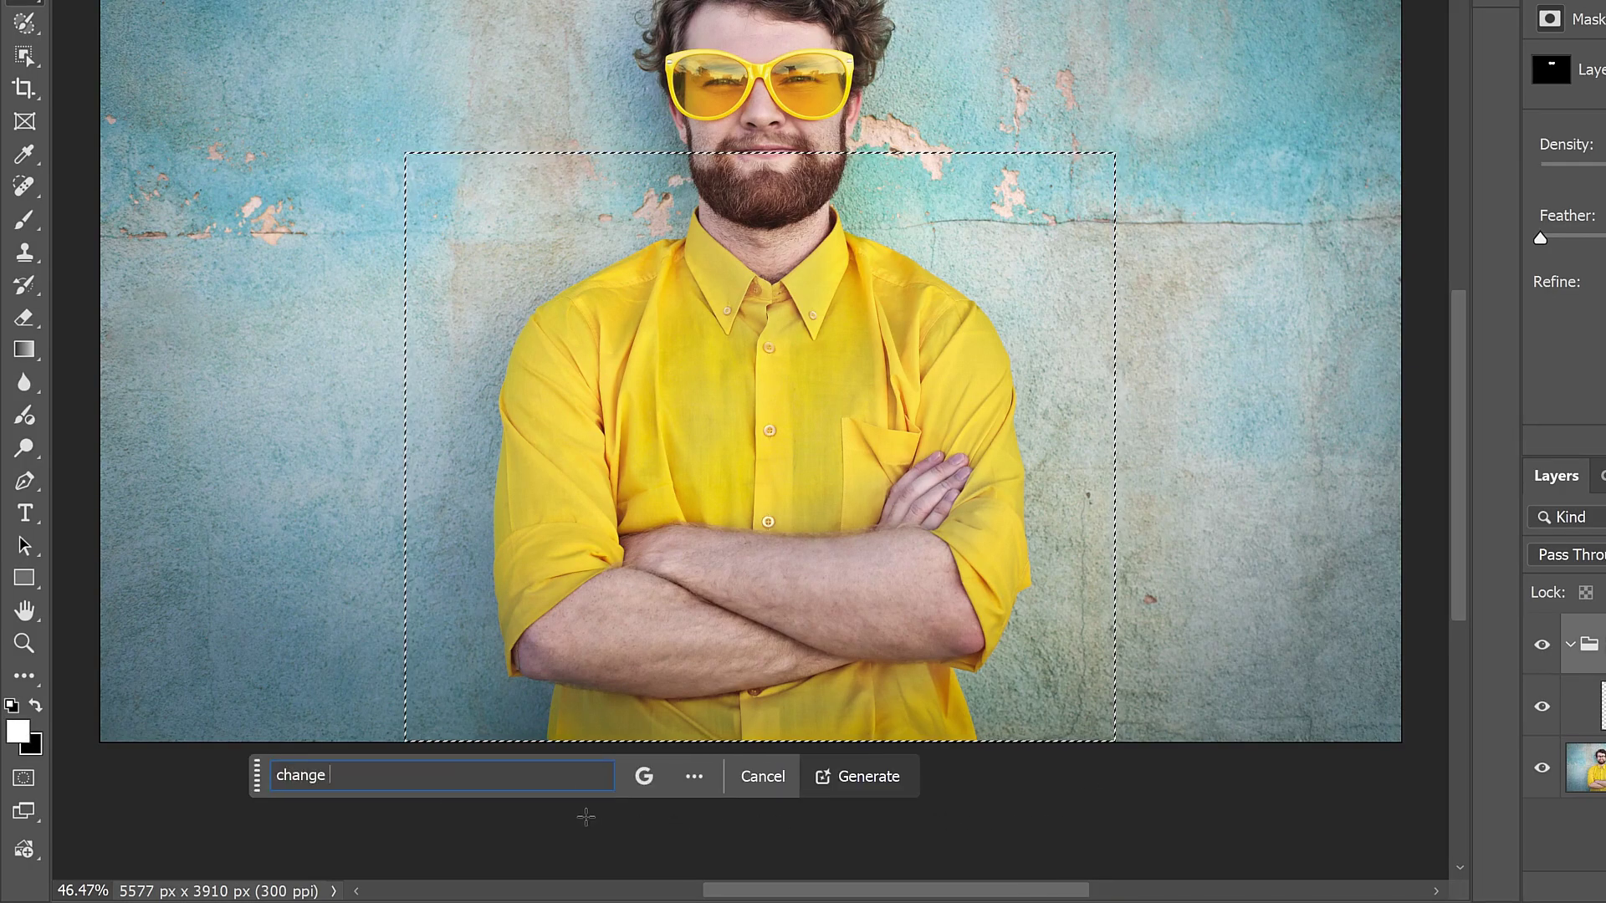
pyautogui.write('the shirt color from ye')
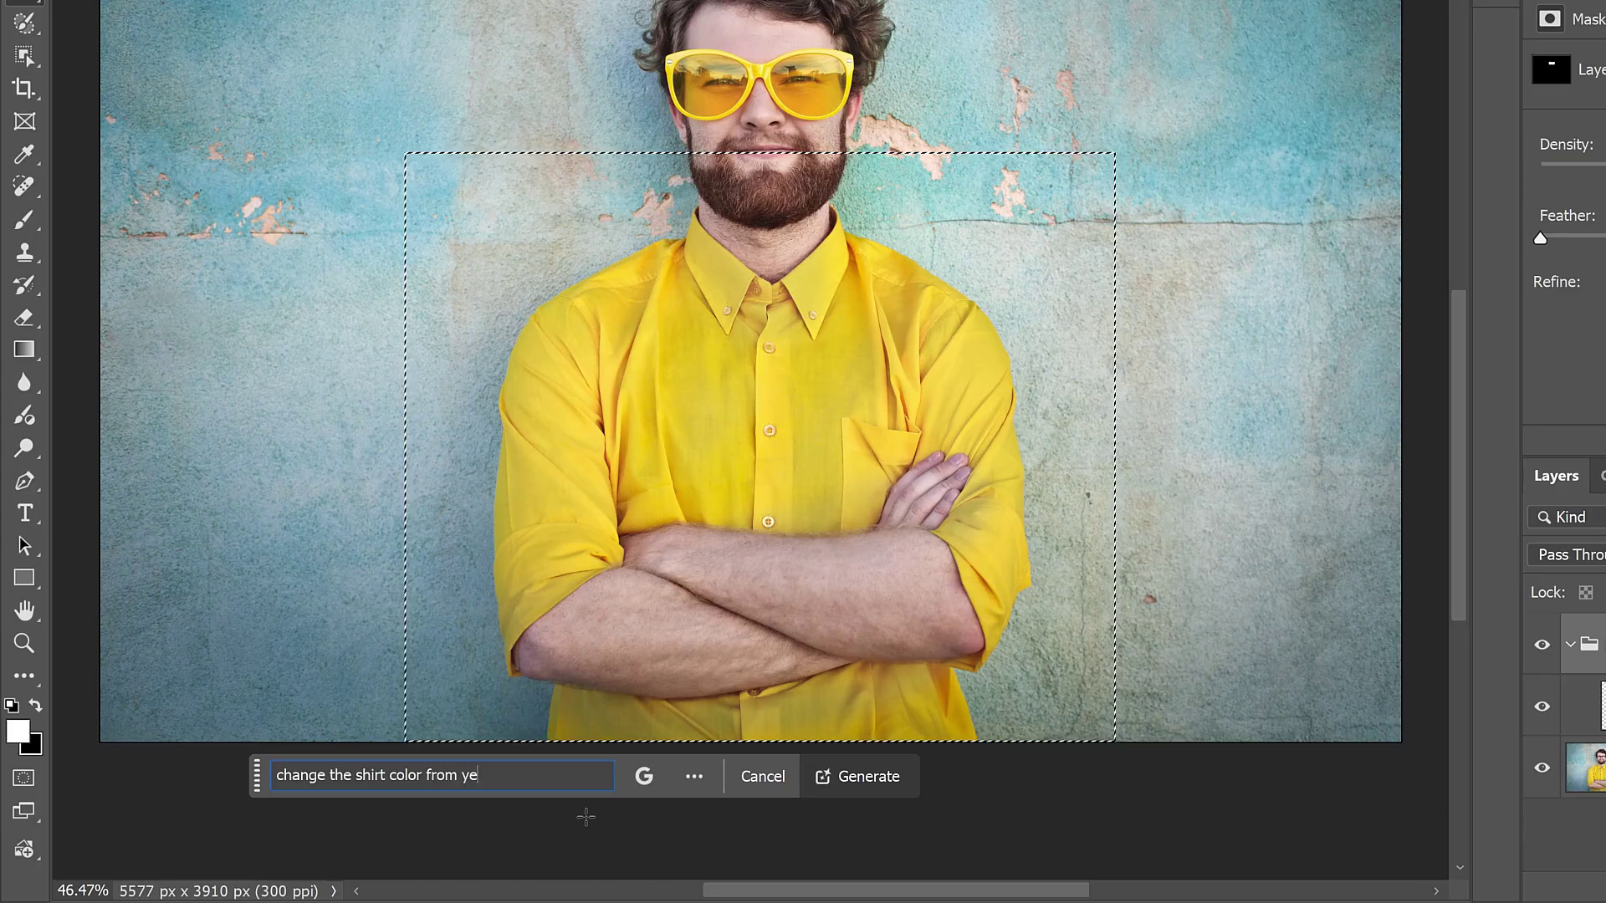
pyautogui.write('llow to green')
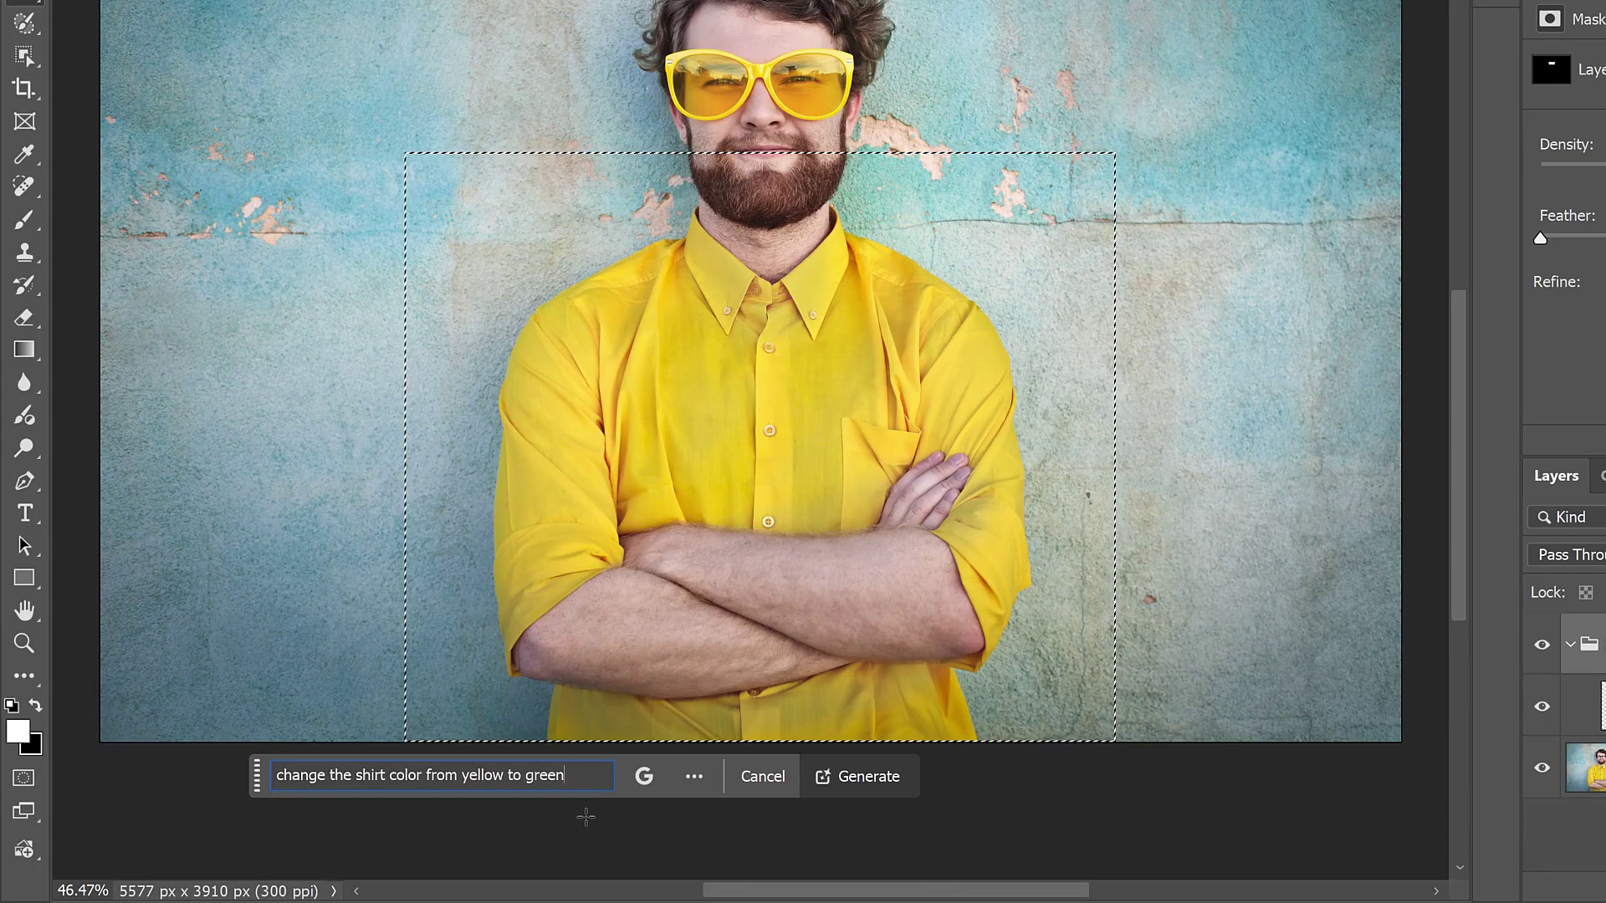
pyautogui.click(650, 784)
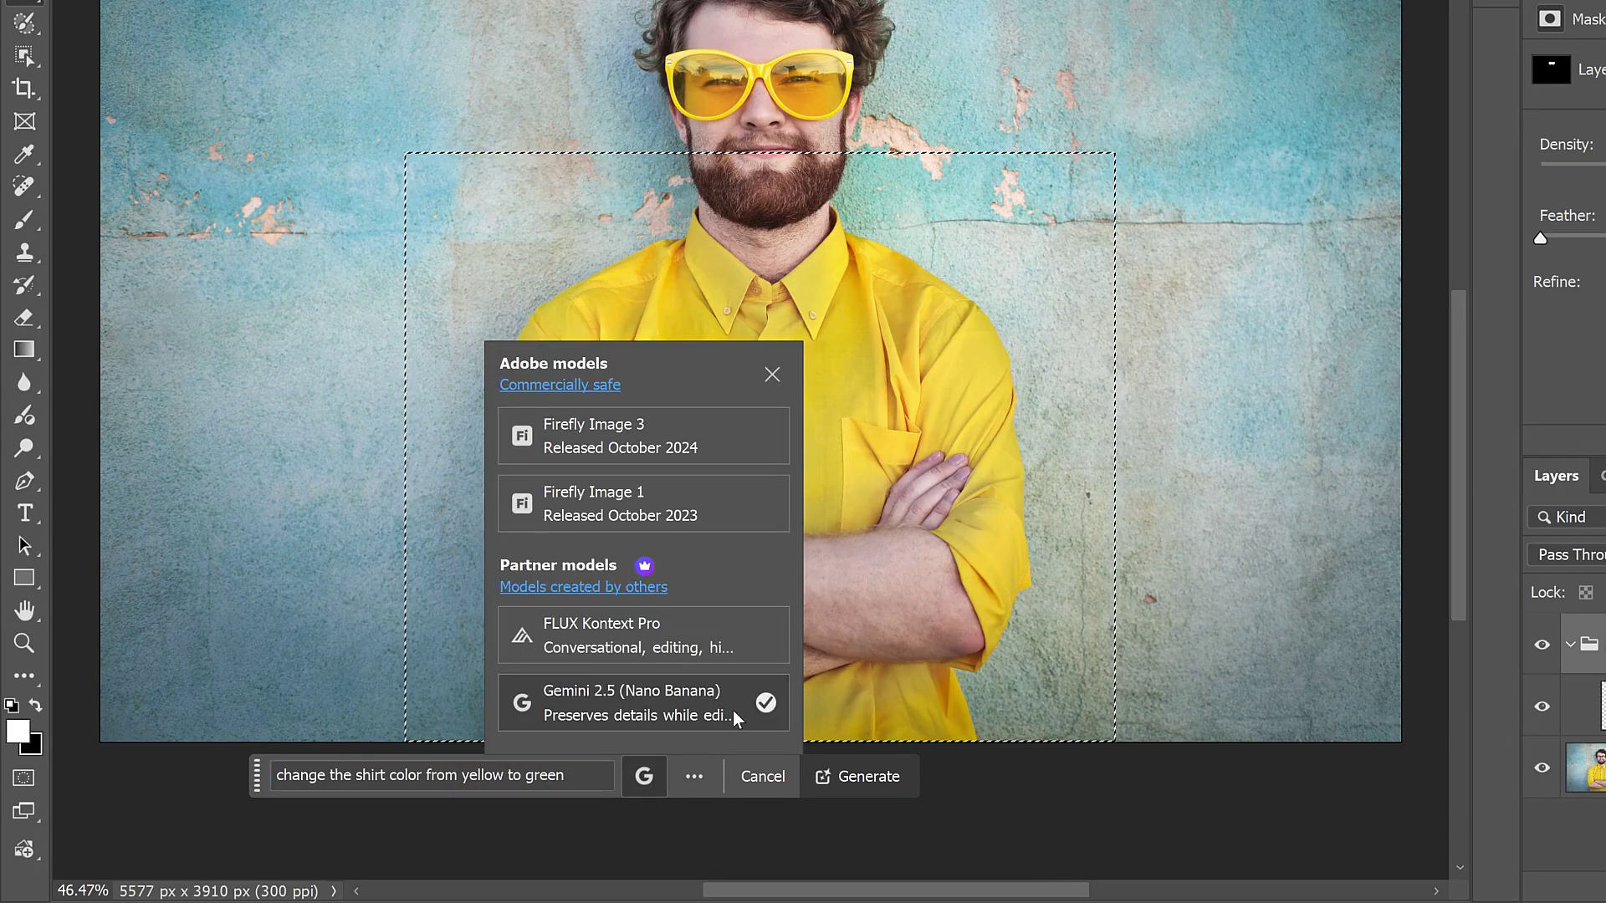
pyautogui.click(659, 787)
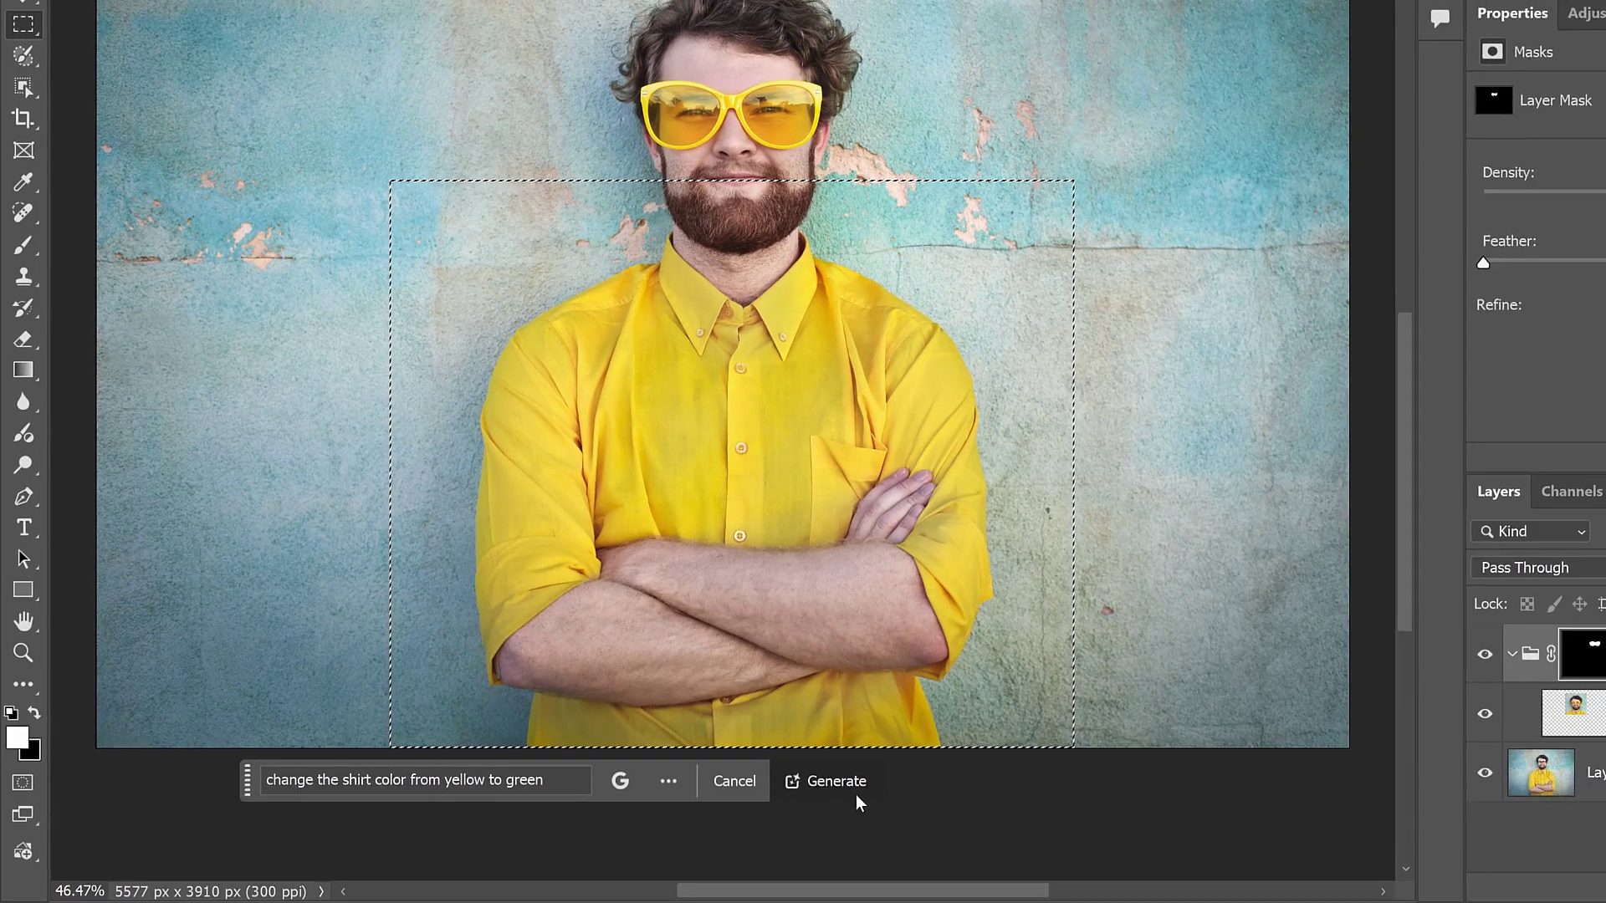
pyautogui.click(887, 790)
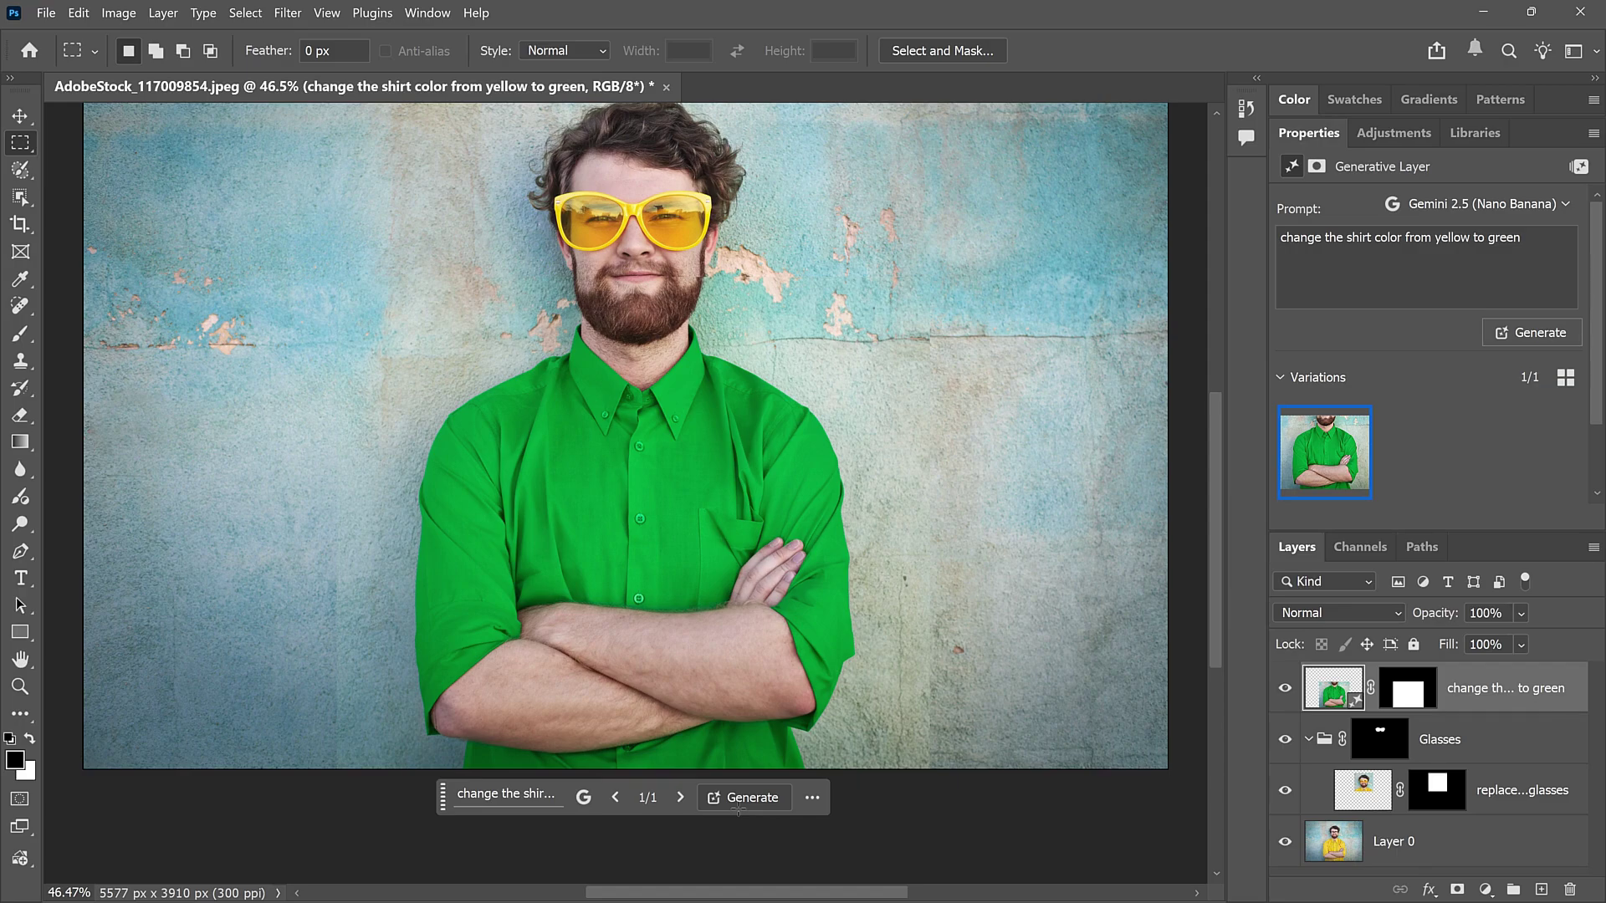
# Toggle the green shirt layer's visibility to compare its position with the original yellow shirt.
pyautogui.click(1285, 691)
pyautogui.click(1285, 691)
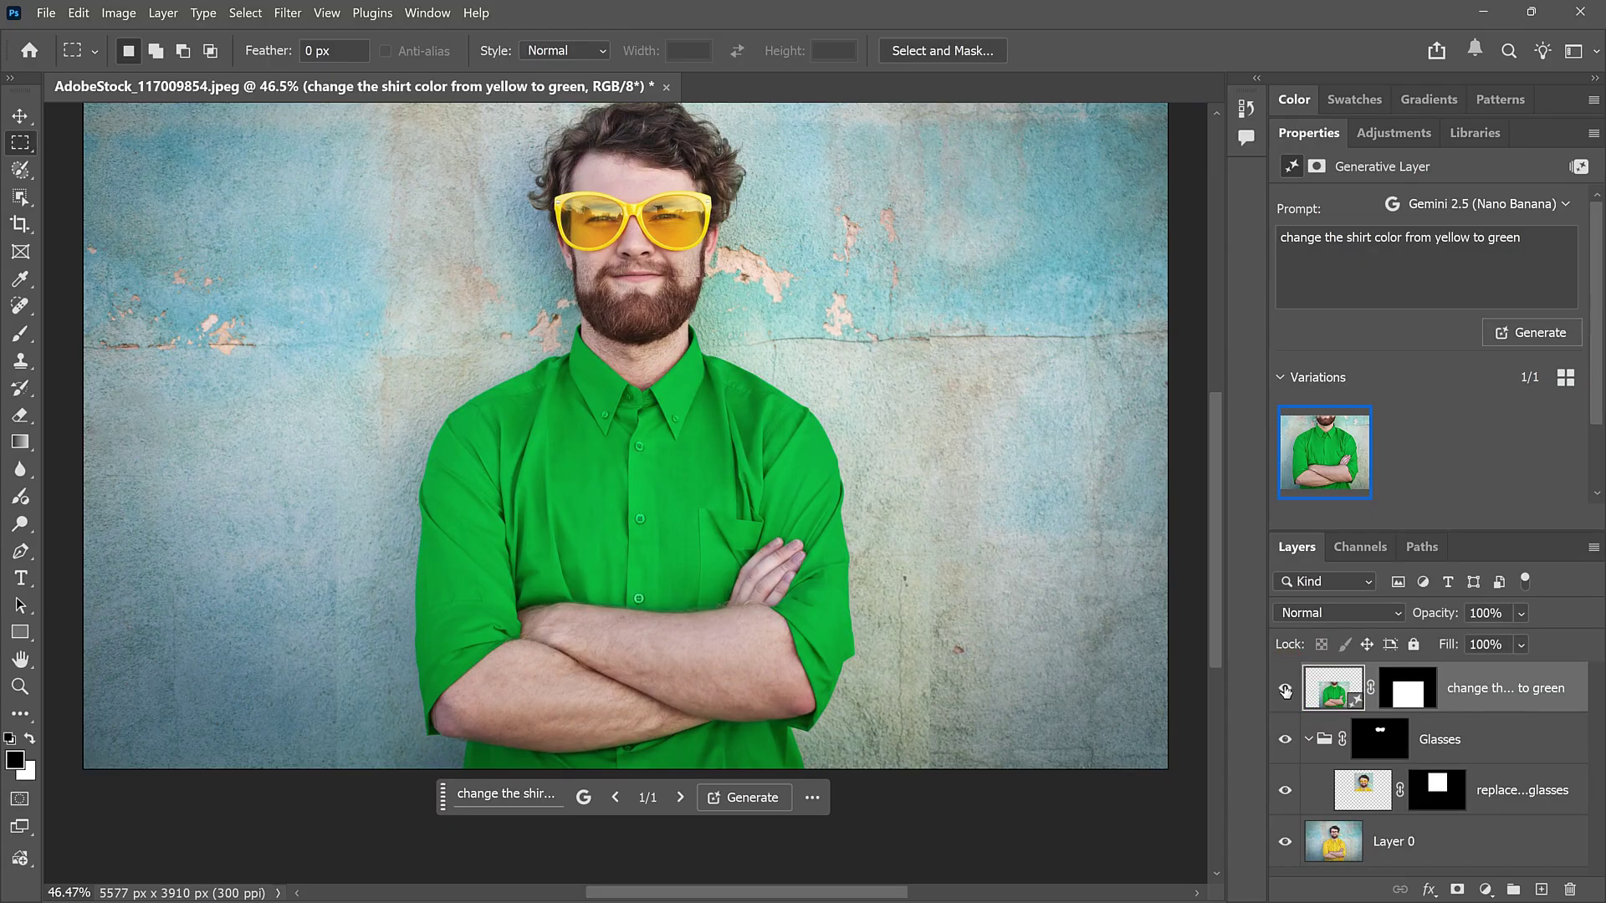
pyautogui.click(1285, 691)
pyautogui.click(1286, 691)
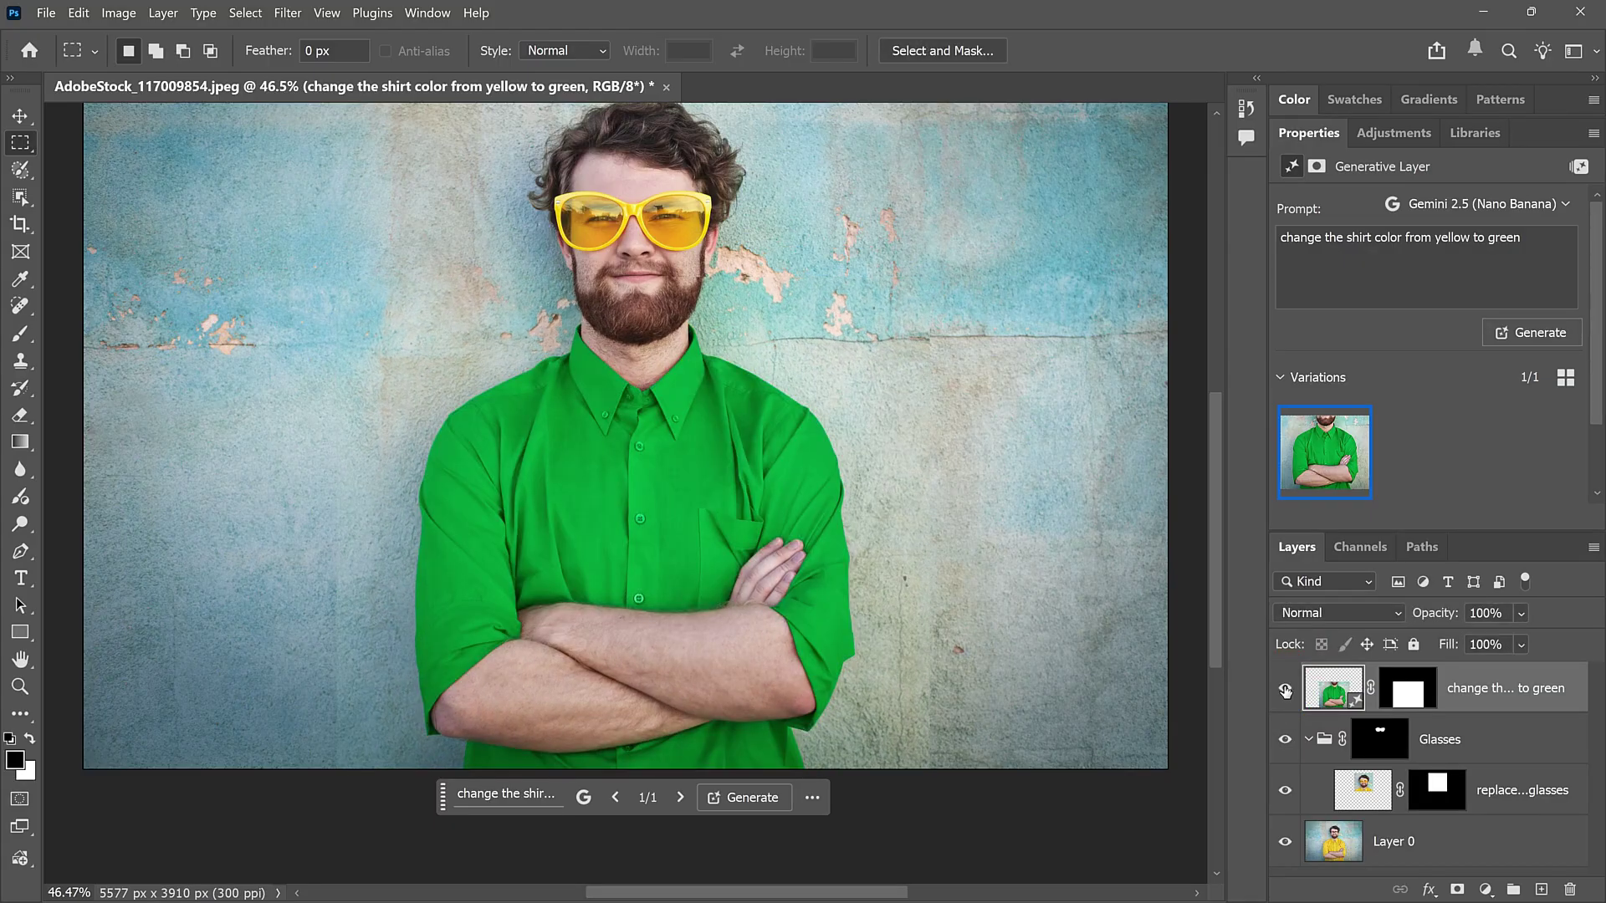
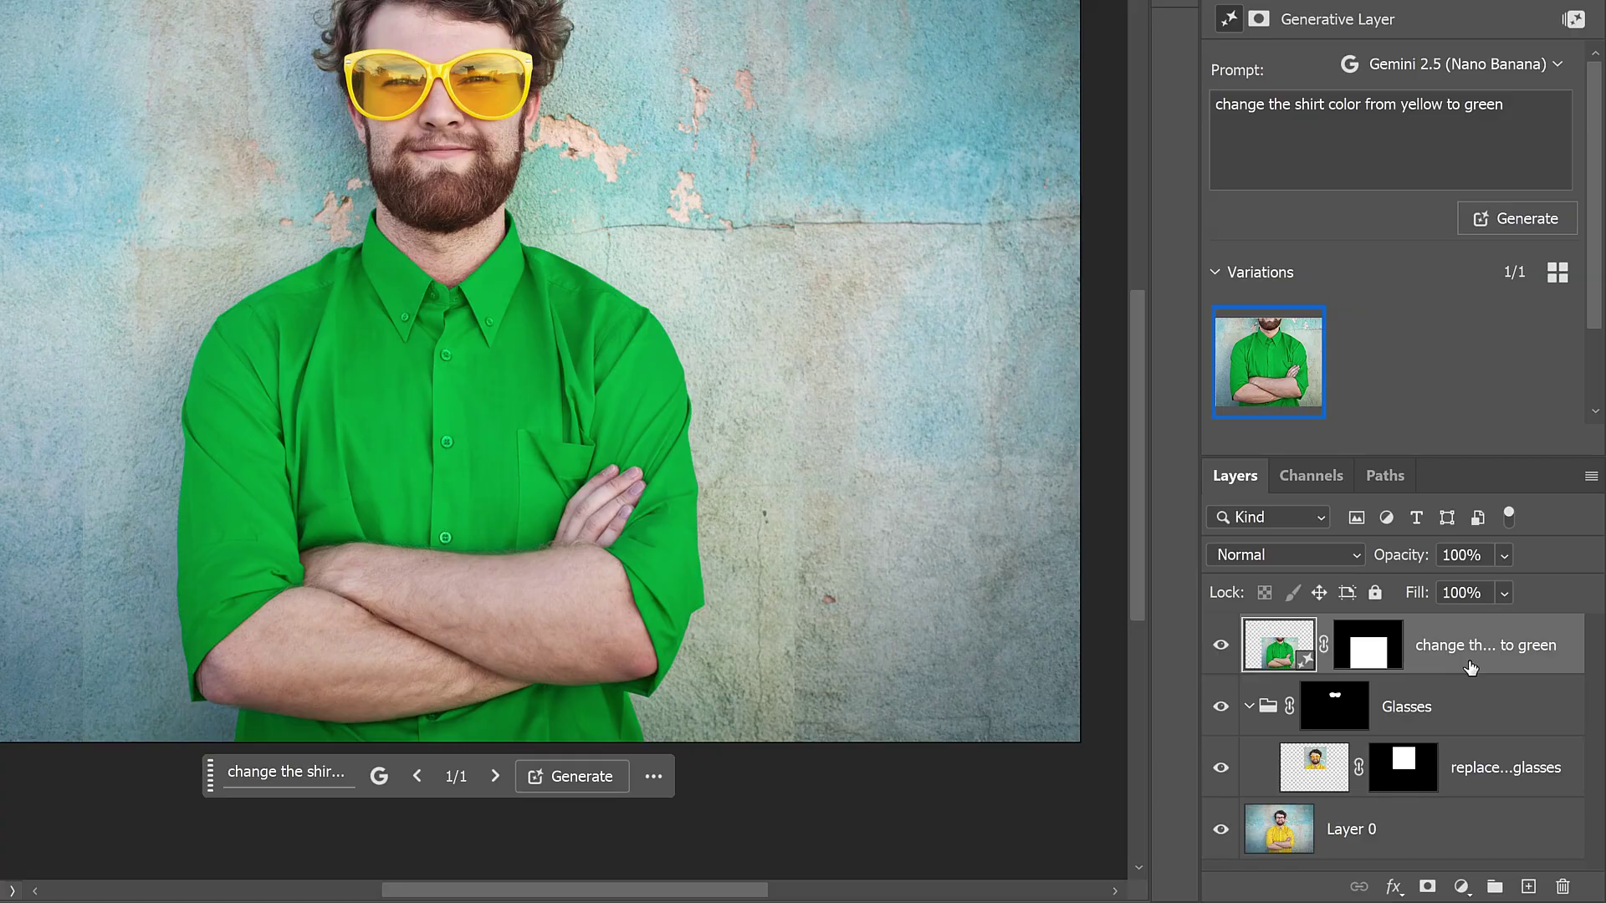
# Rasterize the green shirt layer and auto-align it with Layer 0 using the Auto projection.
pyautogui.rightClick(1470, 662)
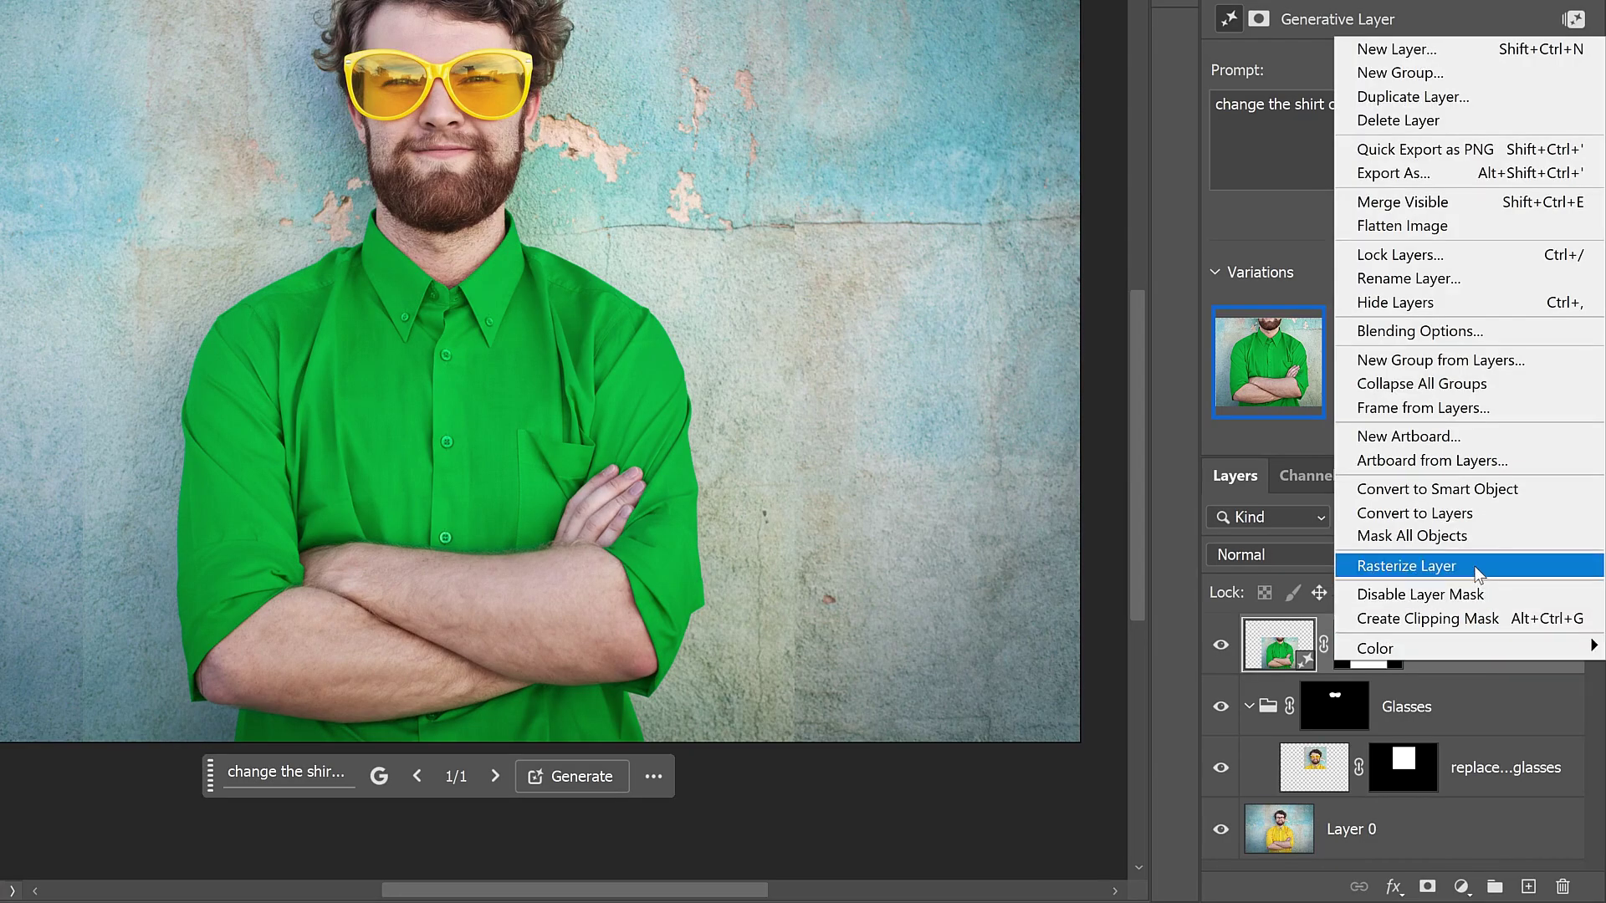
pyautogui.click(1479, 569)
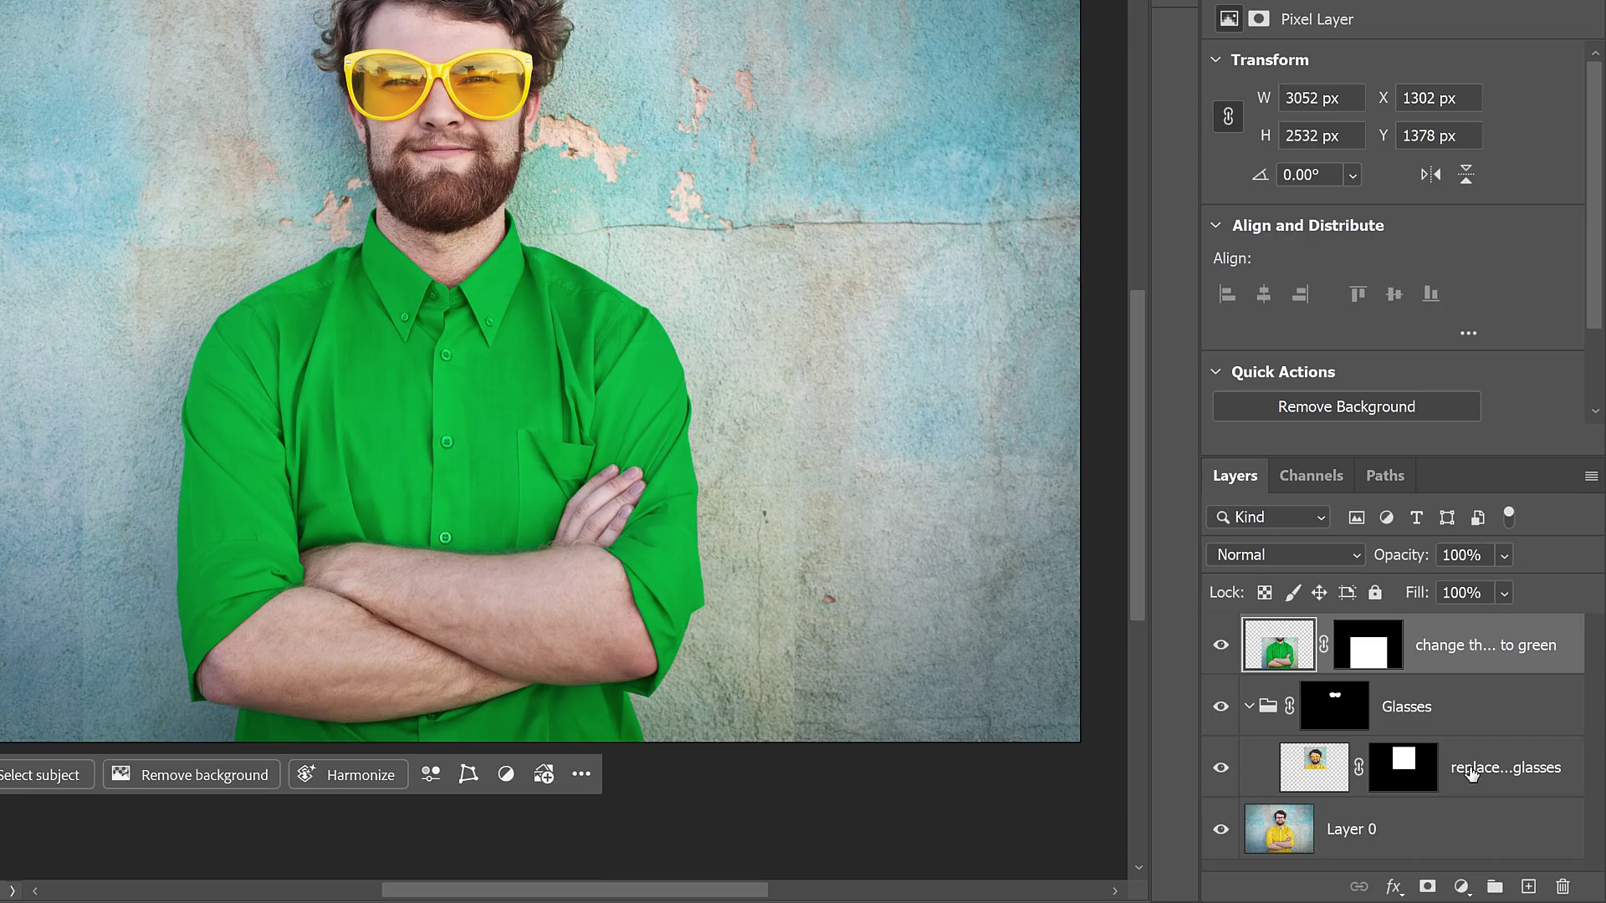
pyautogui.keyDown('ctrl'); pyautogui.click(1415, 837); pyautogui.keyUp('ctrl')
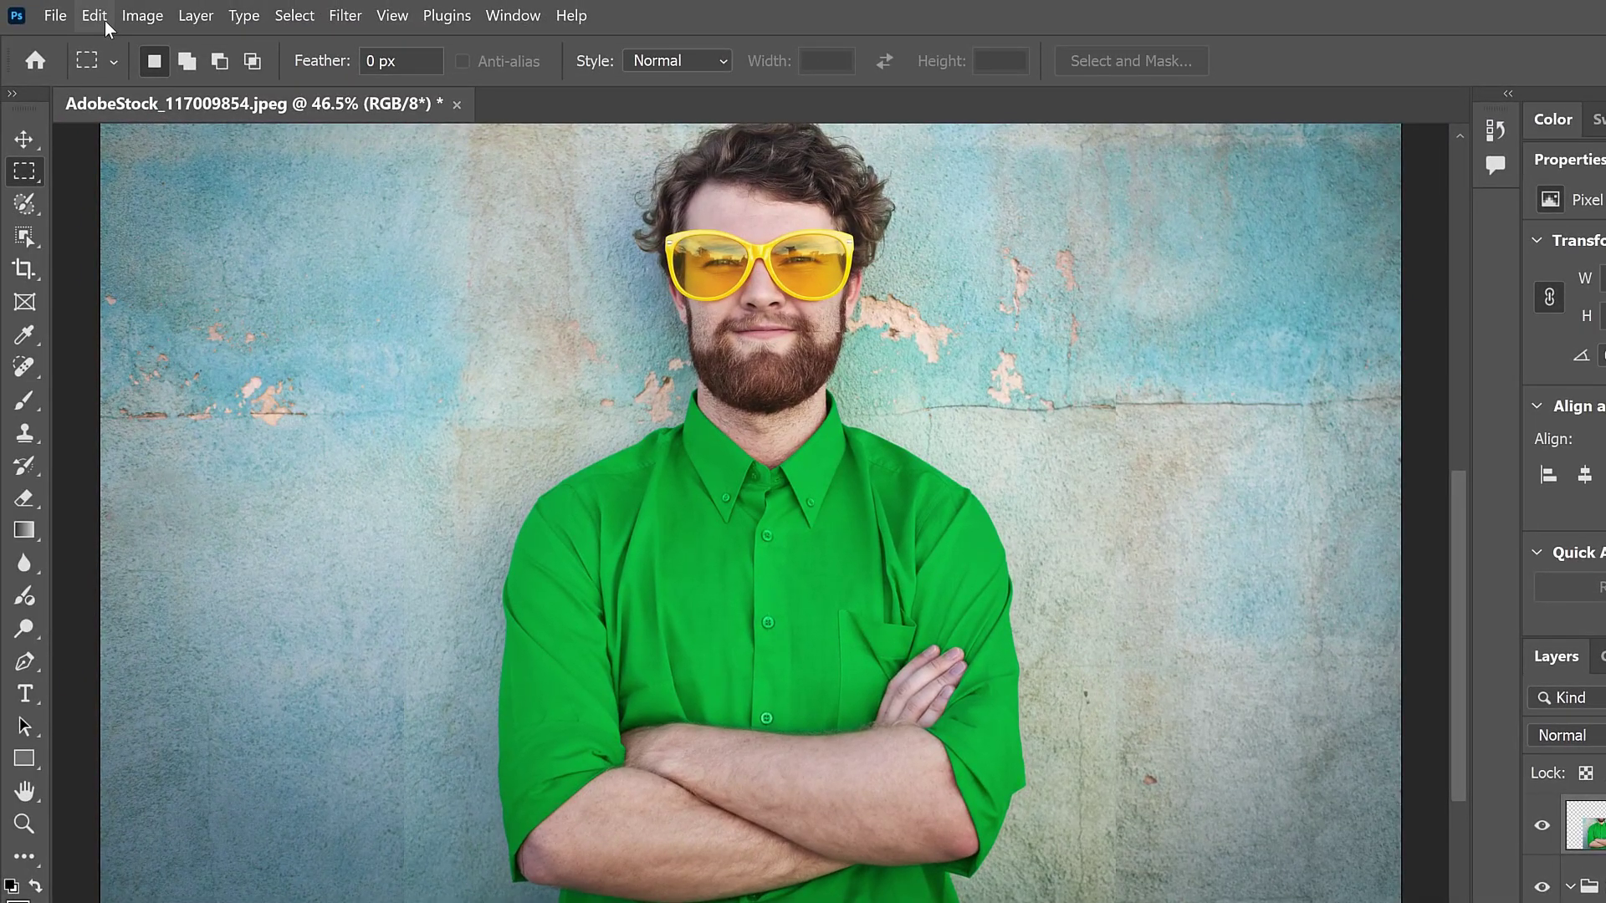
pyautogui.click(104, 20)
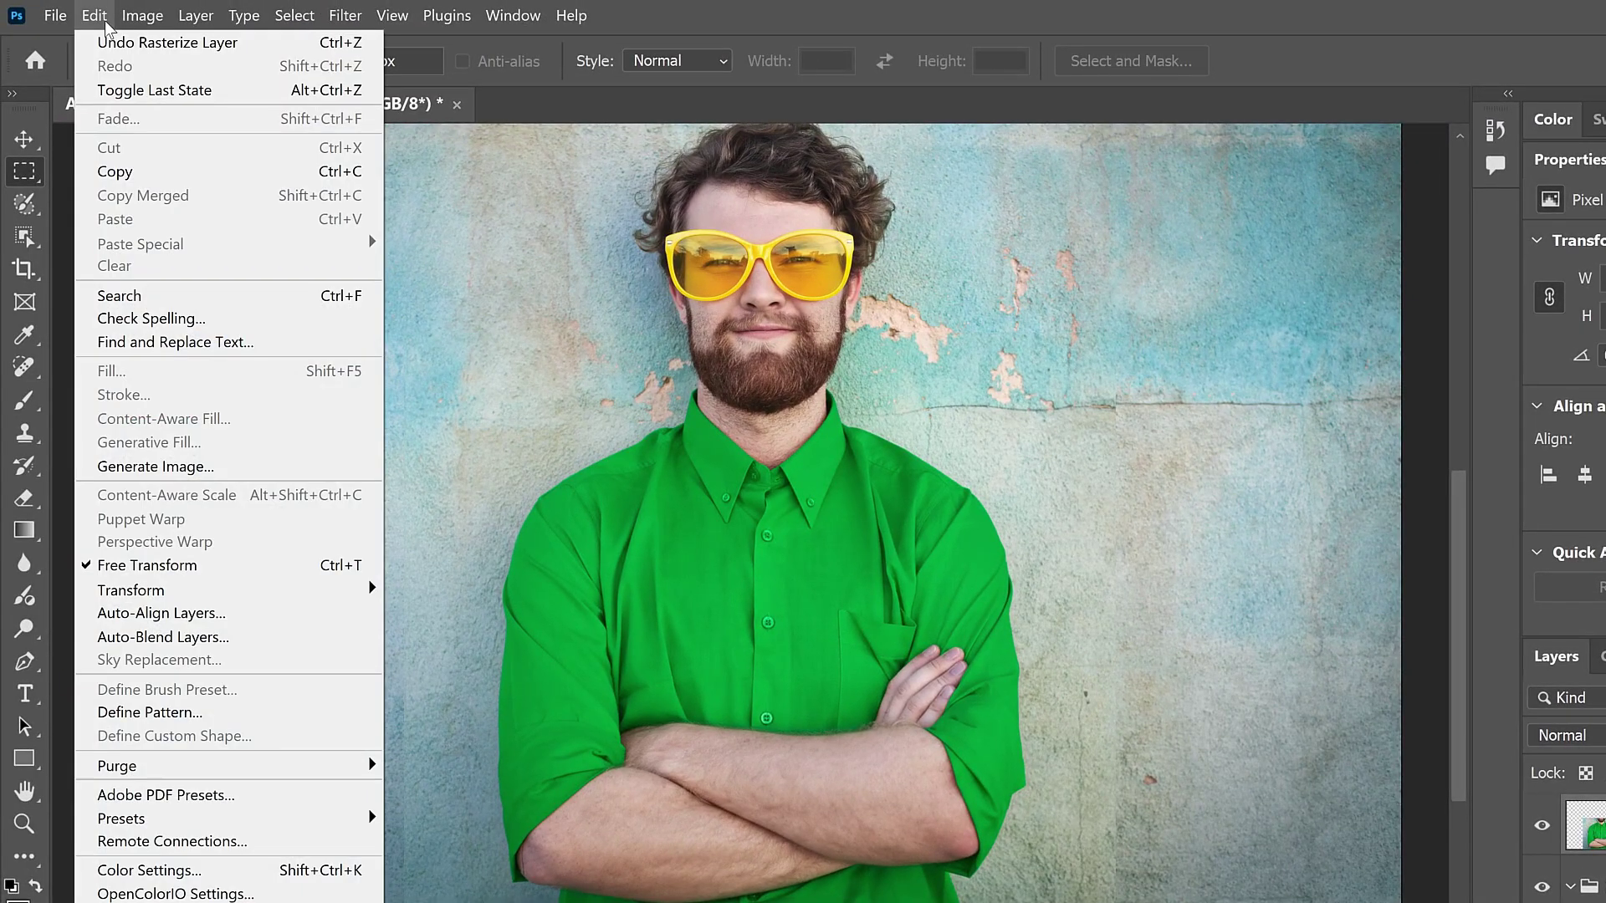
pyautogui.click(245, 611)
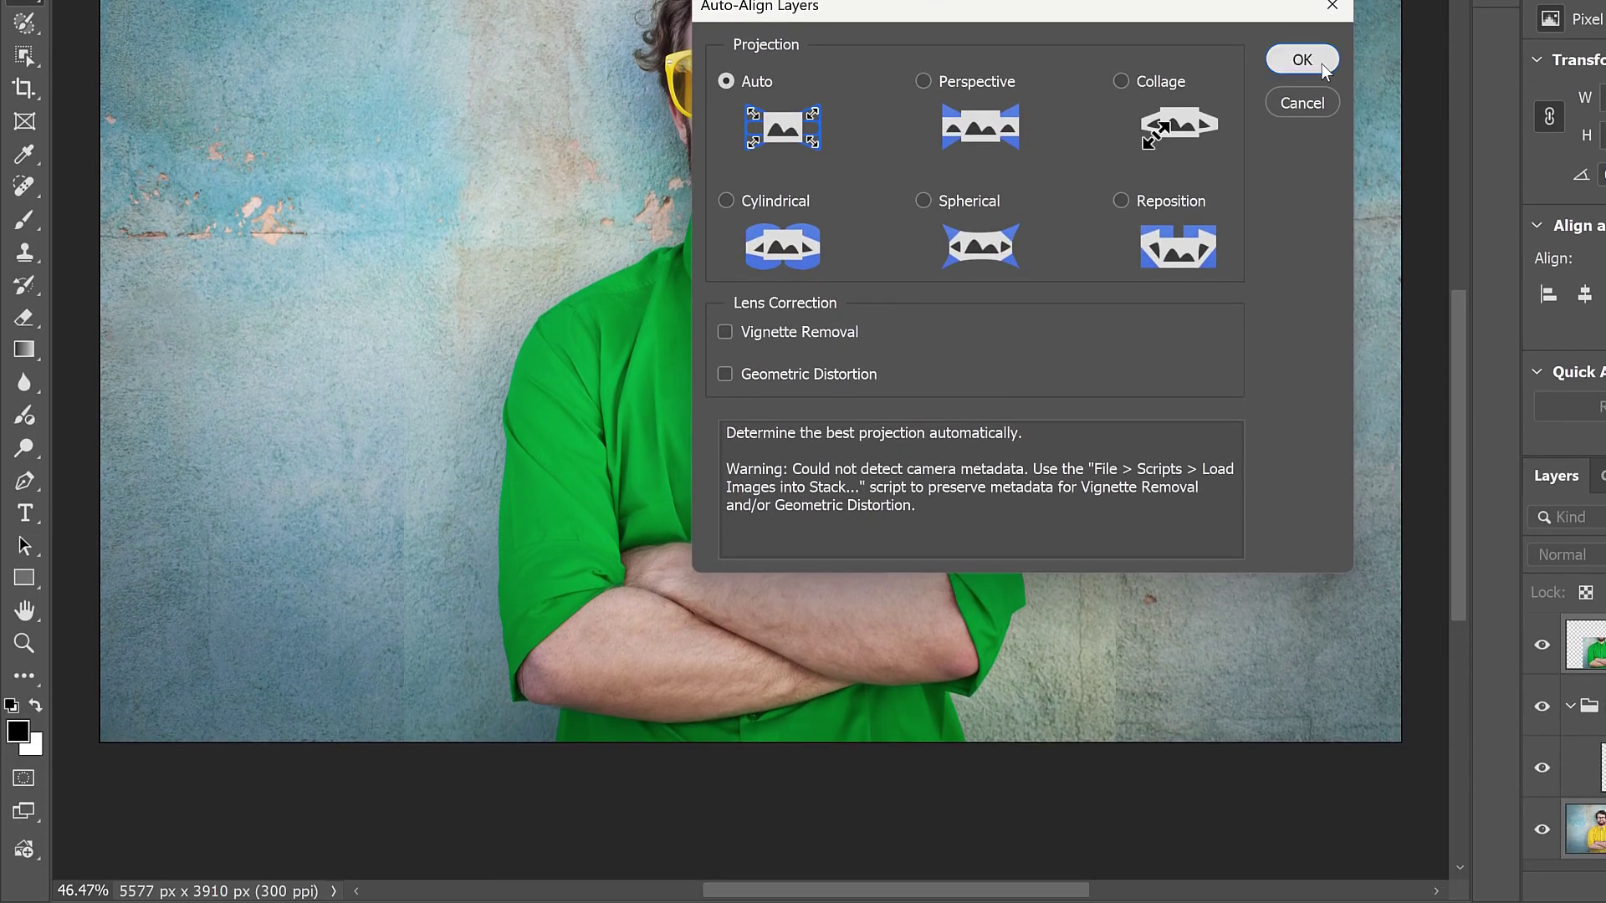
pyautogui.click(1322, 112)
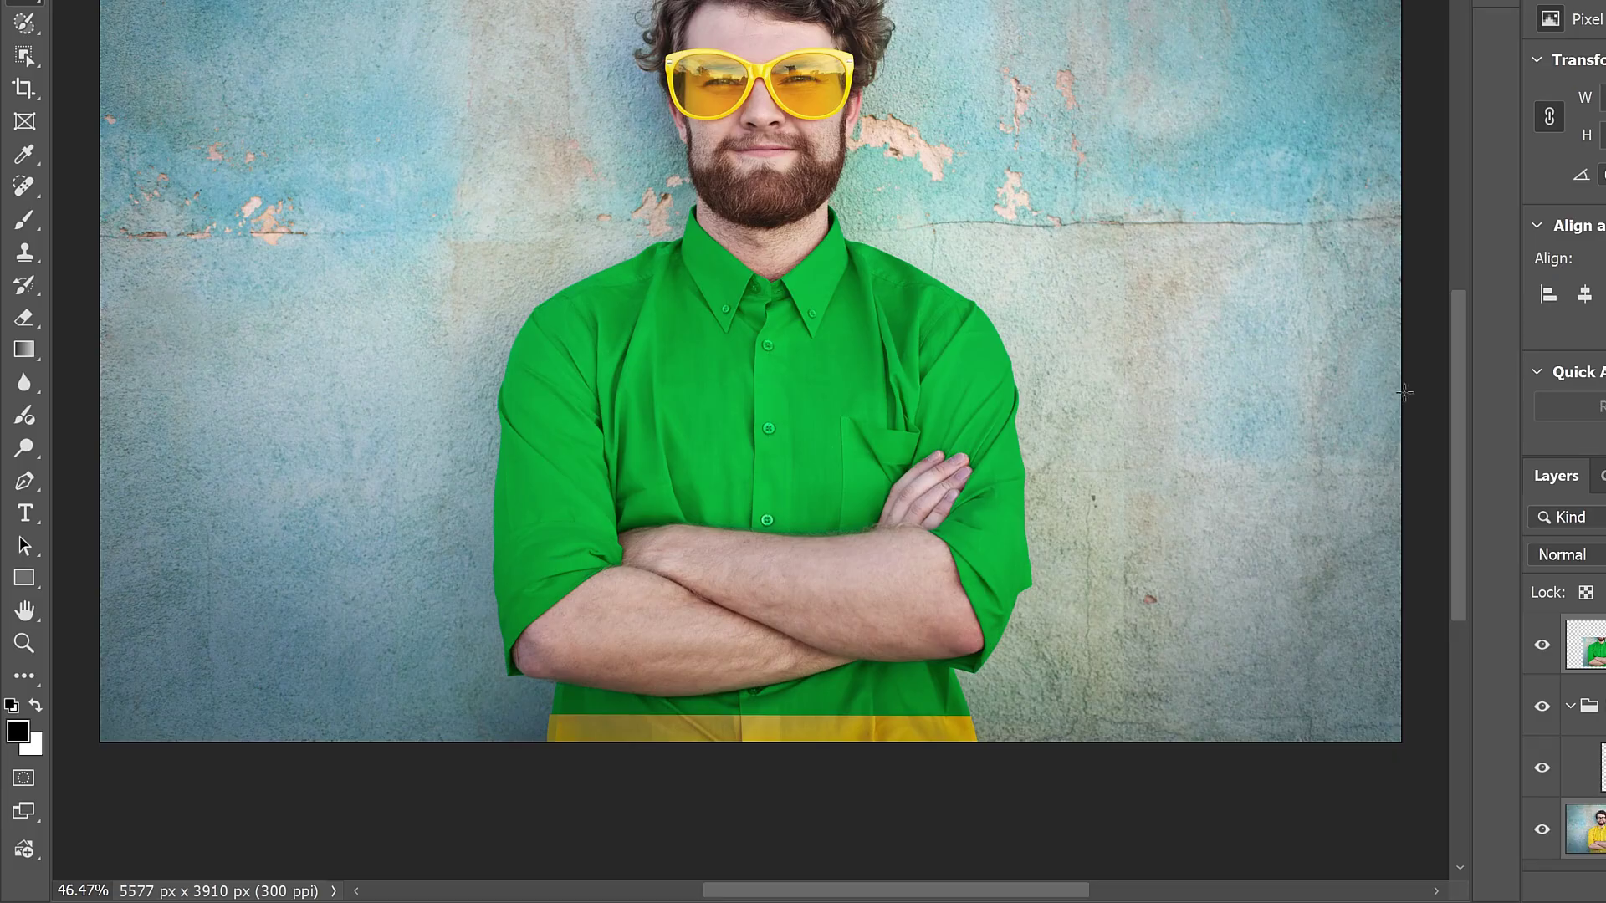
# Compare the aligned green shirt with the original by toggling its layer, and fit the image on screen.
pyautogui.click(1543, 649)
pyautogui.click(1543, 650)
pyautogui.click(1542, 650)
pyautogui.click(1542, 649)
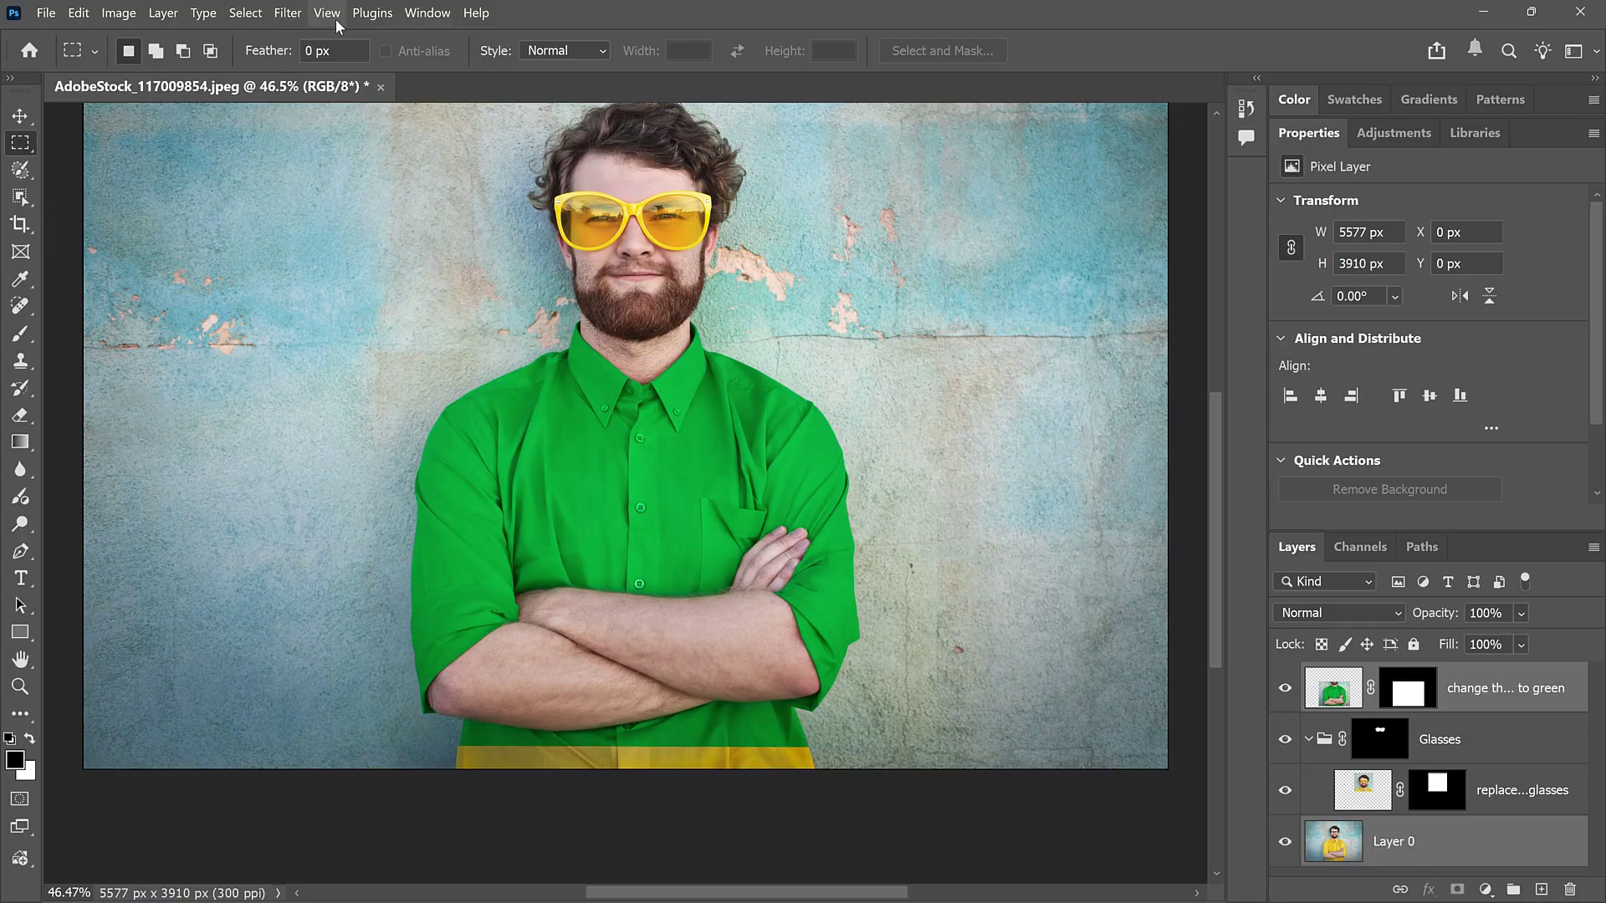
pyautogui.click(327, 14)
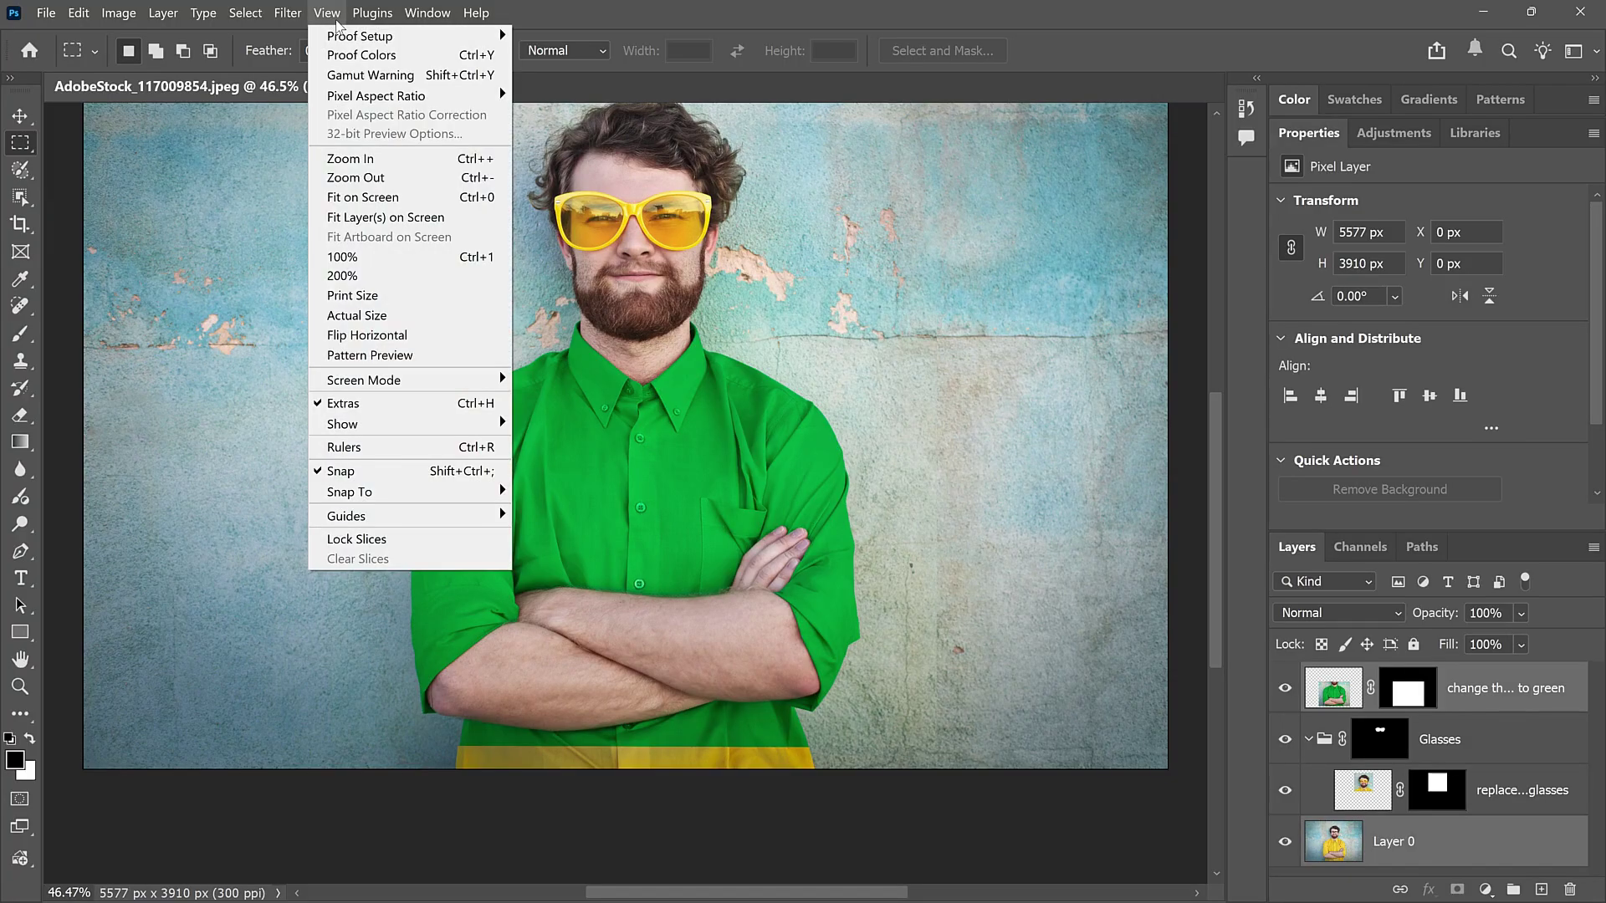
pyautogui.click(418, 199)
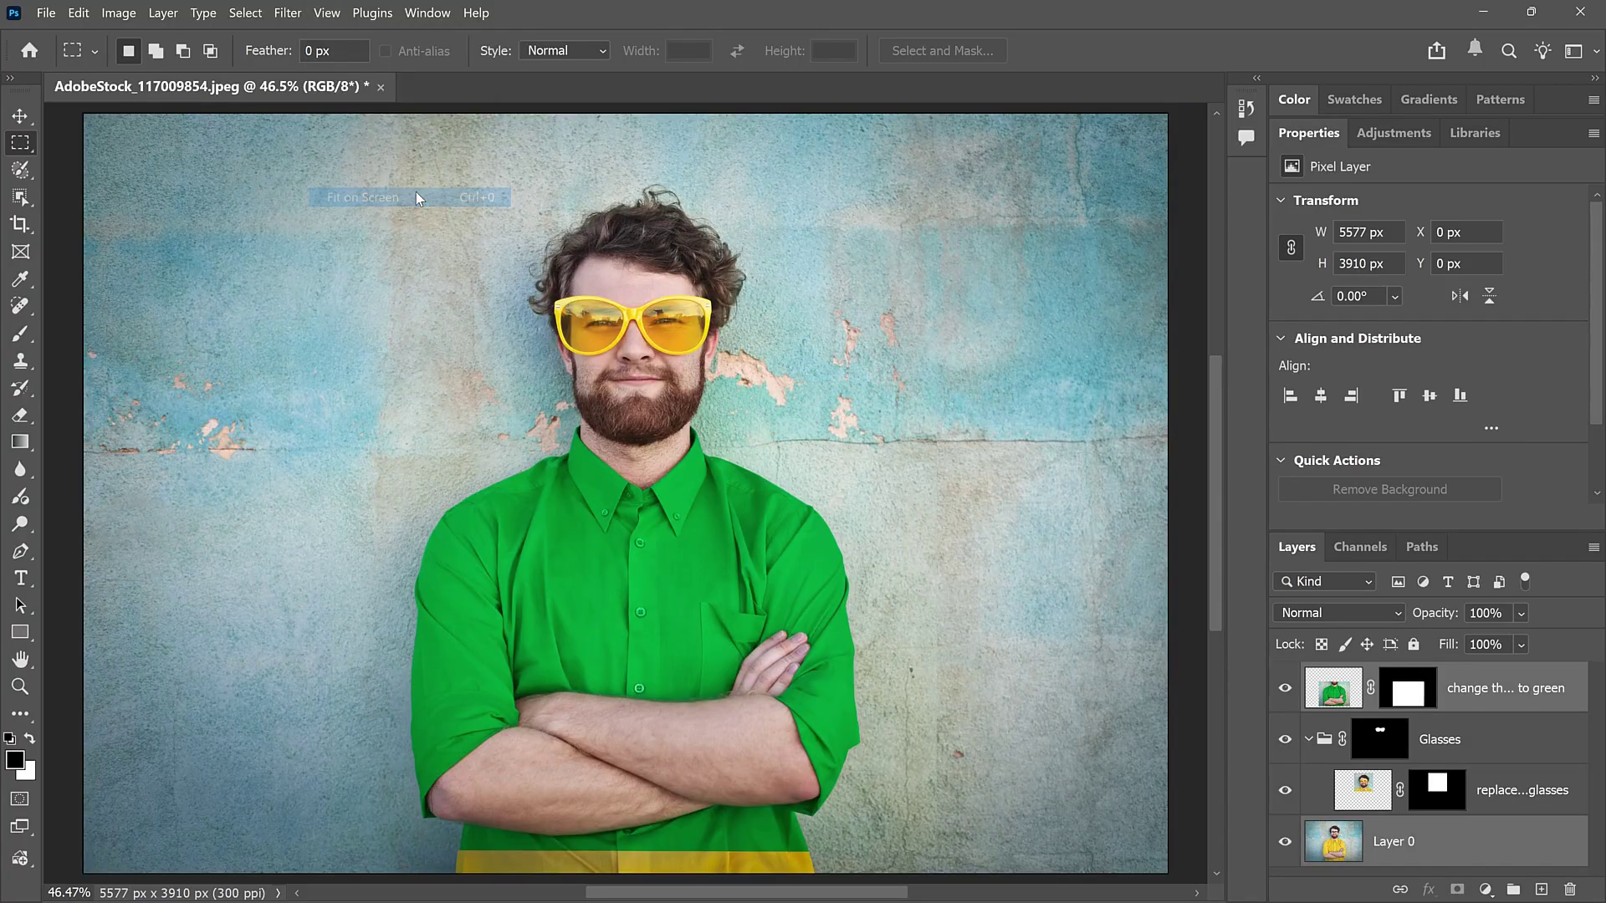